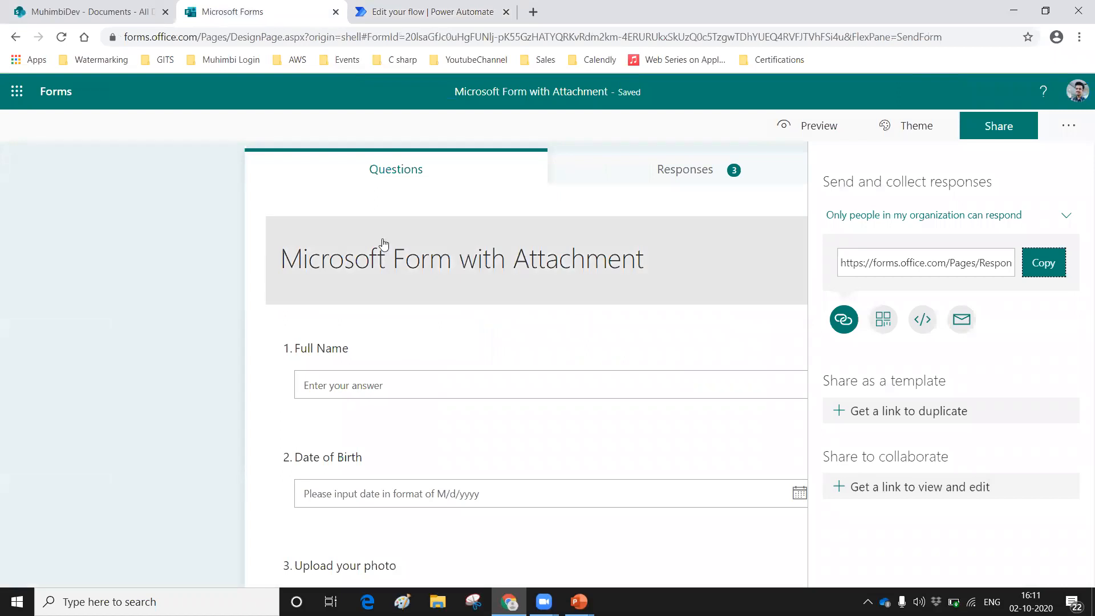
Step: Switch to the Power Automate flow and set the response trigger's form to Microsoft Form with Attachment
click(439, 8)
click(712, 170)
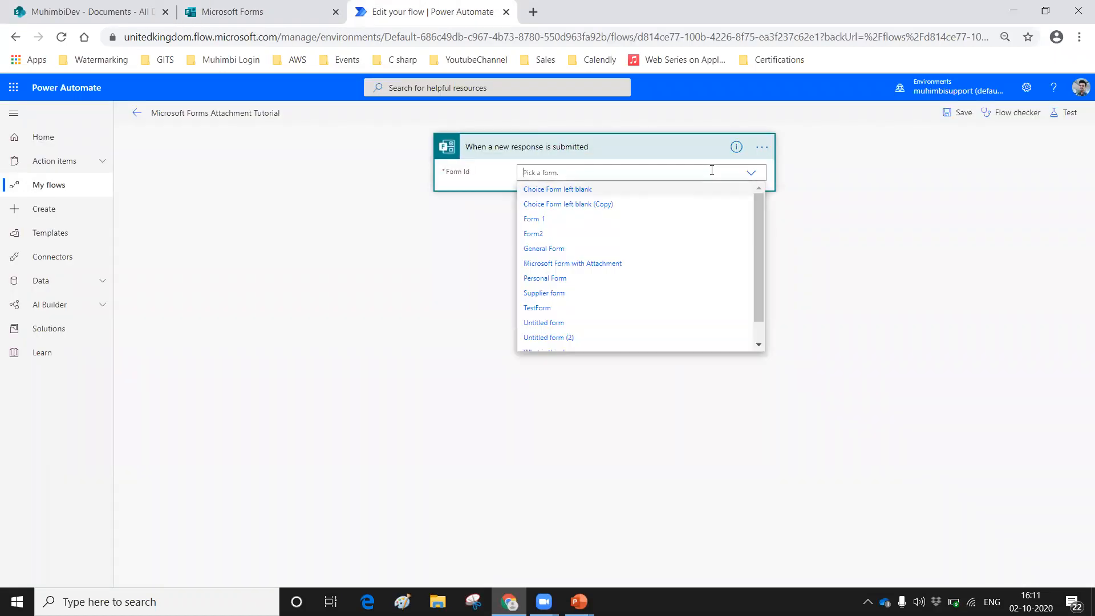
click(538, 264)
Step: Add the Microsoft Forms action Get response details as a new step after the trigger
click(565, 227)
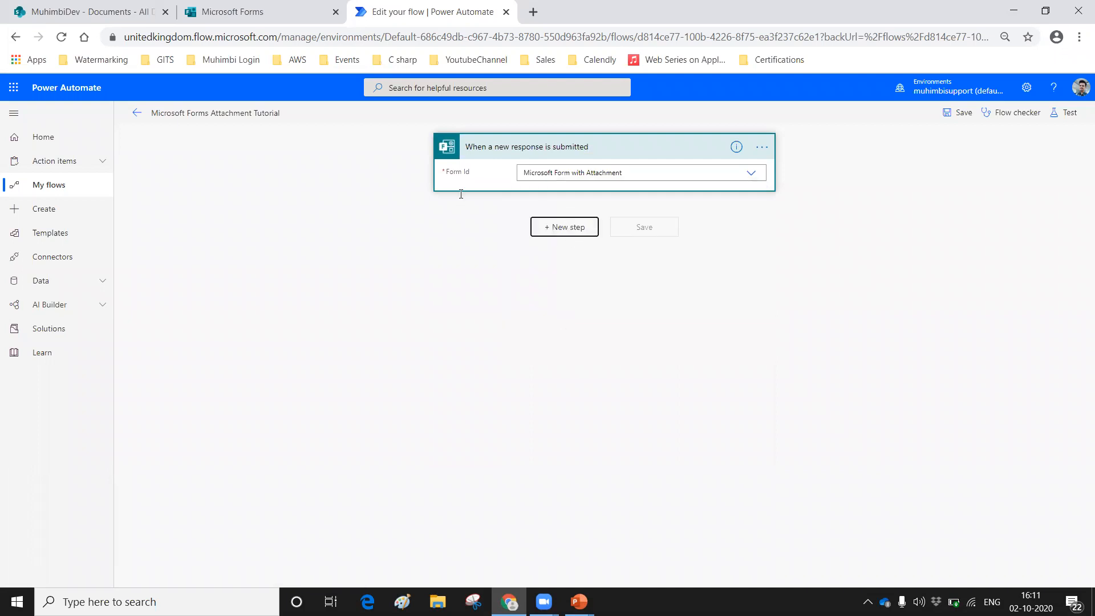
text(get)
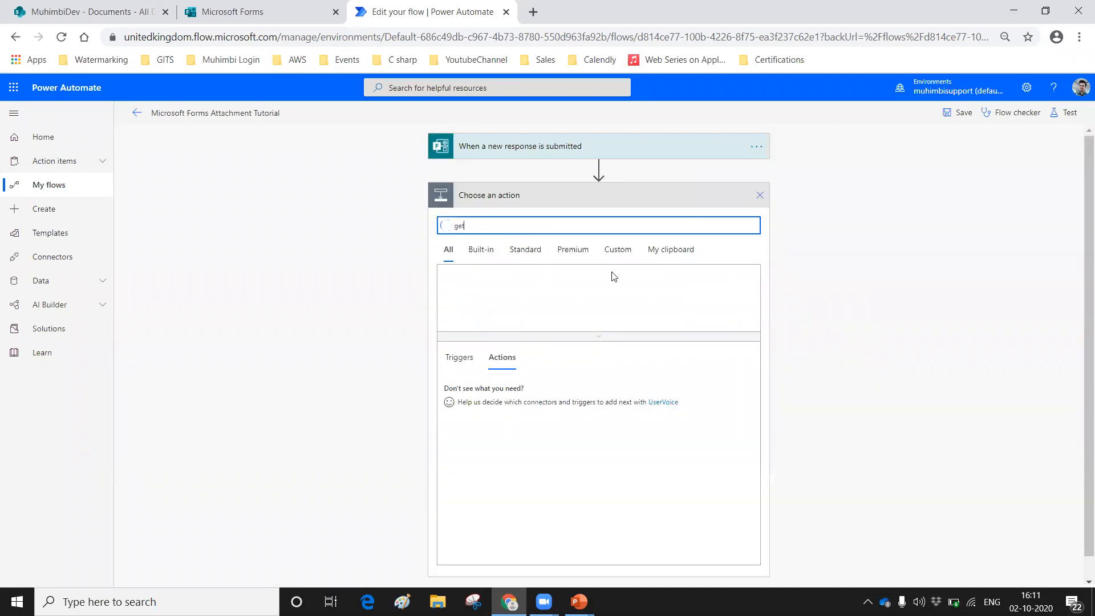
text( response details)
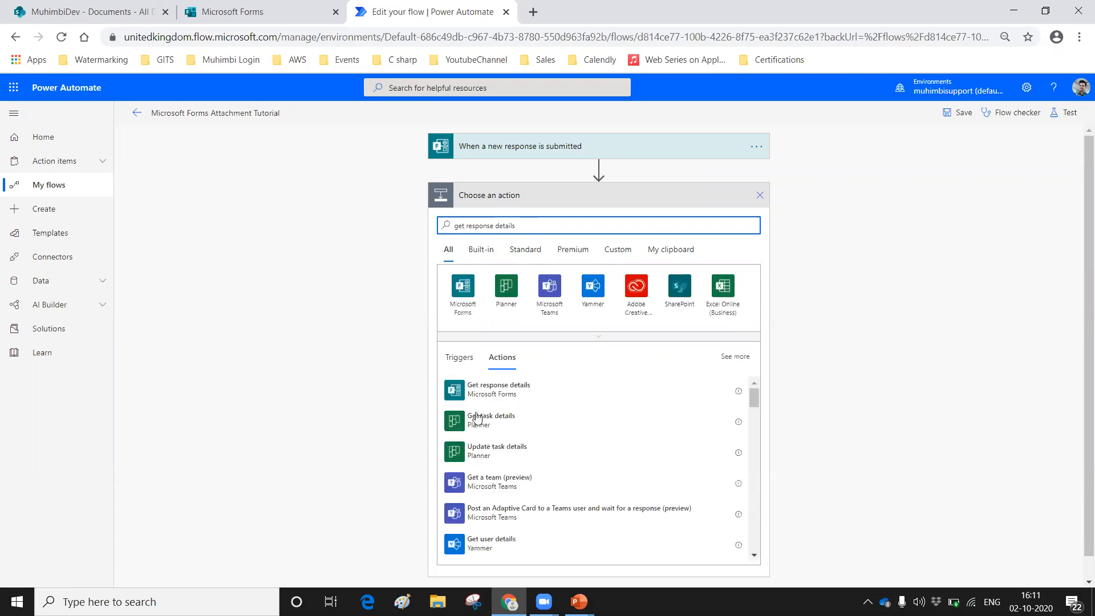
click(471, 392)
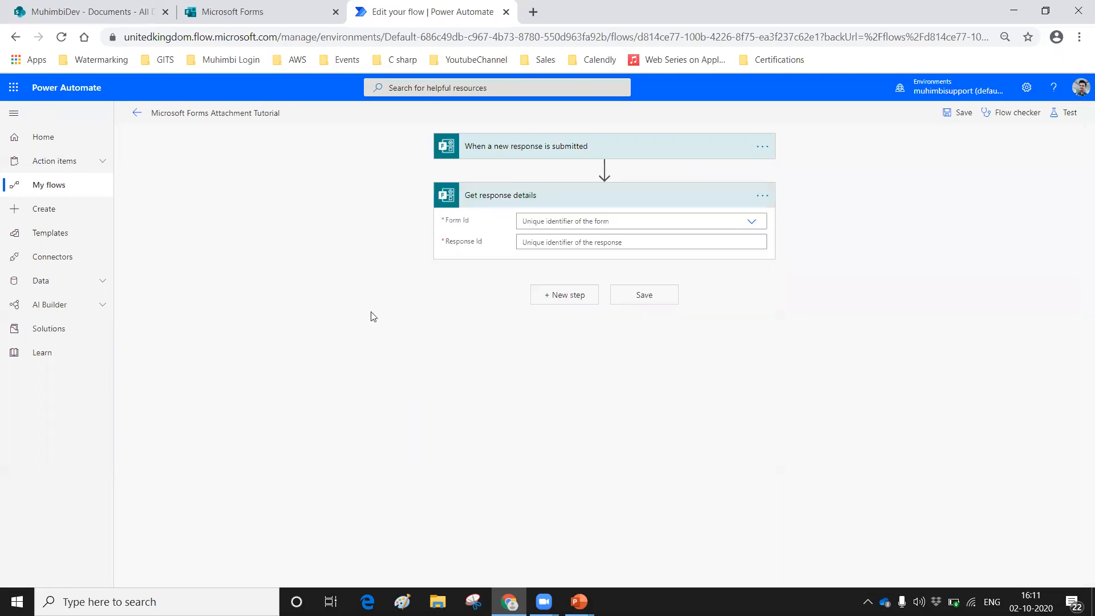
Step: Set the Get response details form to Microsoft Form with Attachment and its response ID to the trigger's dynamic Response Id
click(553, 219)
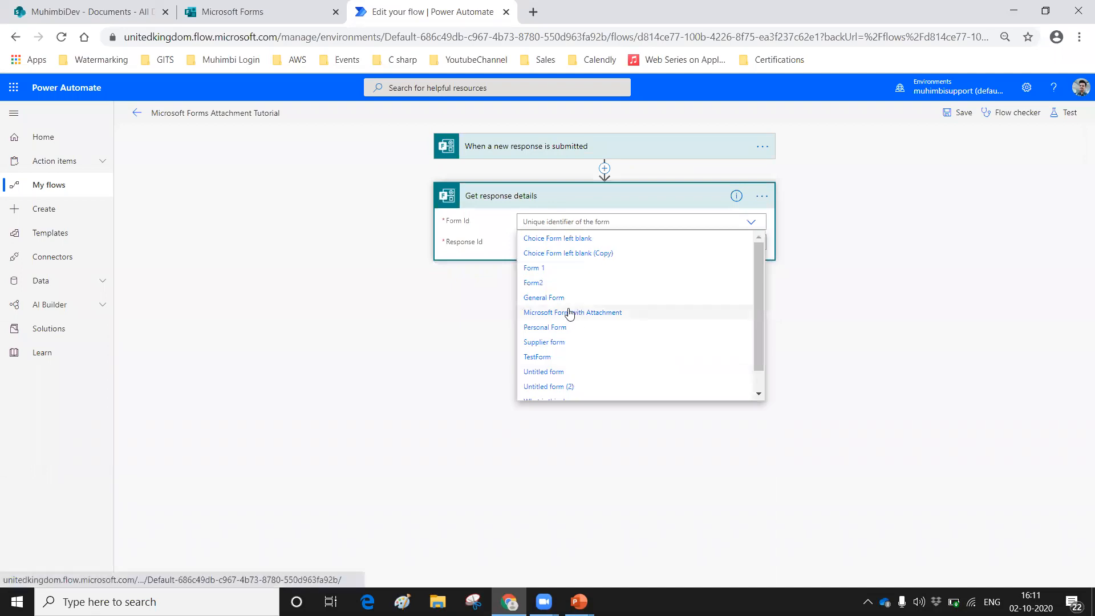
click(569, 313)
click(525, 243)
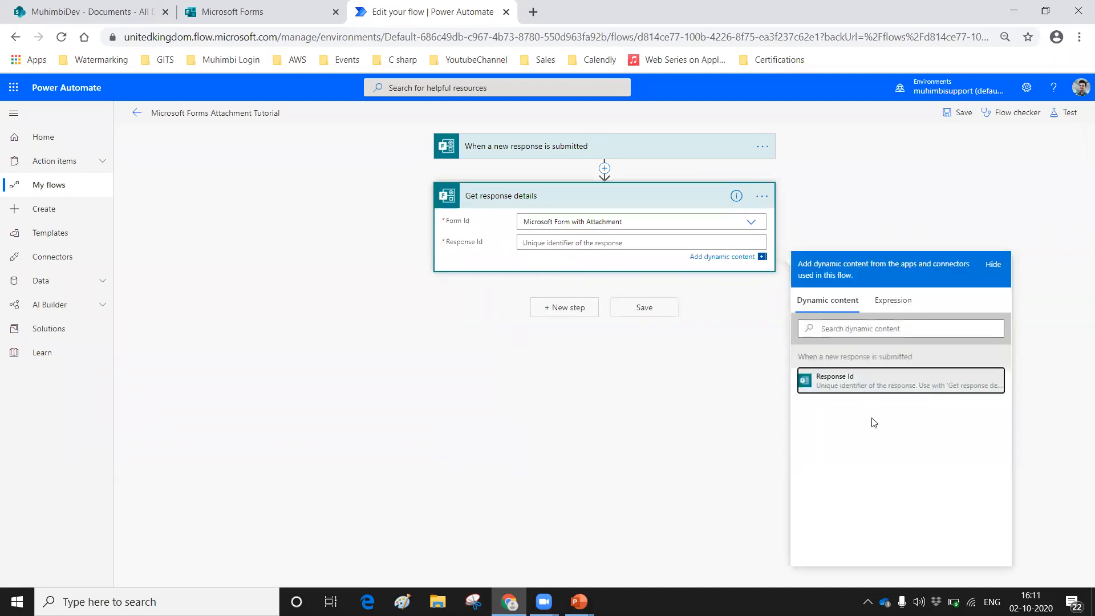
click(855, 380)
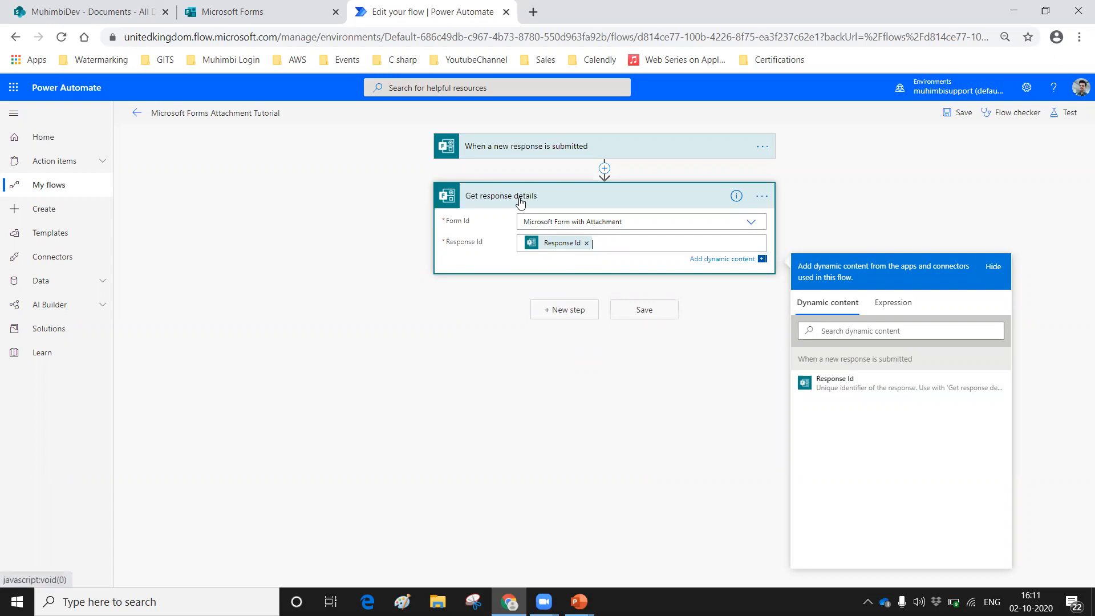
Step: Save the flow and start a test using the option I'll perform the trigger action
click(1056, 113)
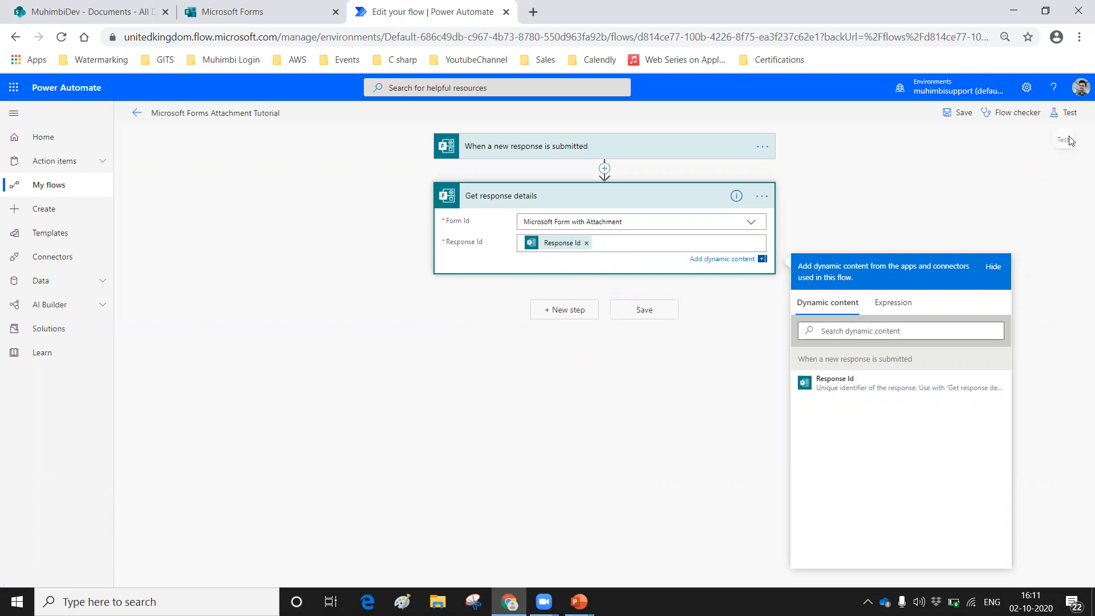
click(916, 139)
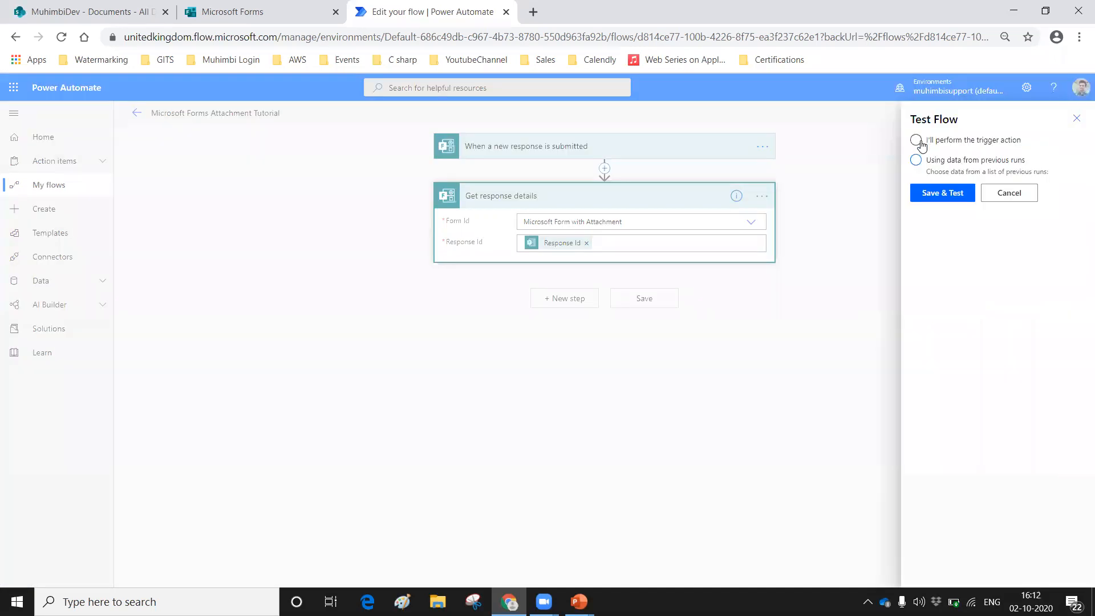
click(926, 194)
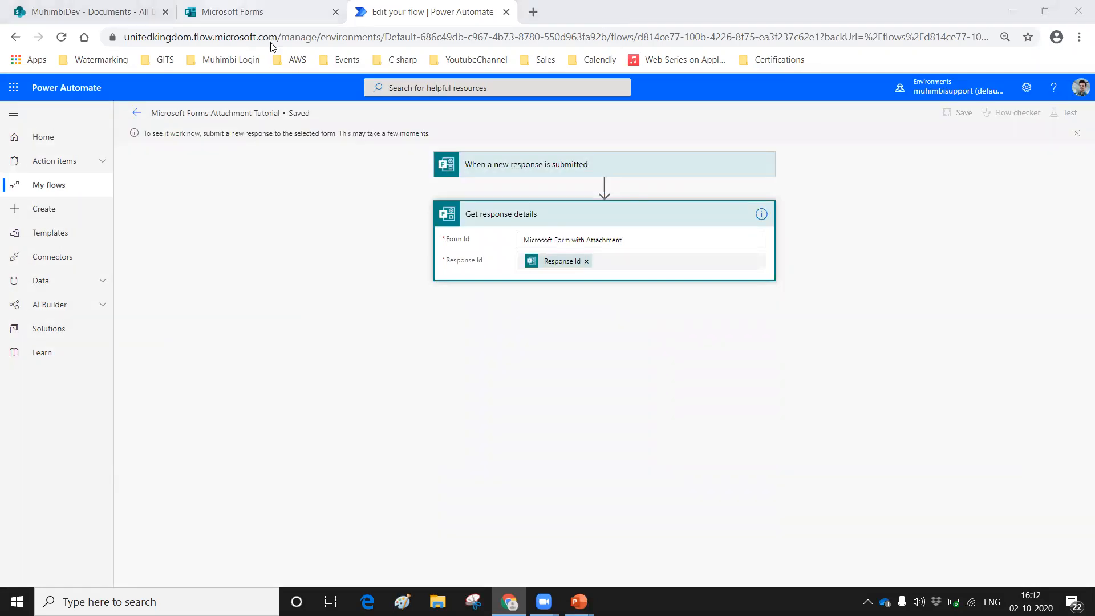
Step: Copy the response link from the Microsoft Forms sharing options and open it in a new browser tab
click(213, 17)
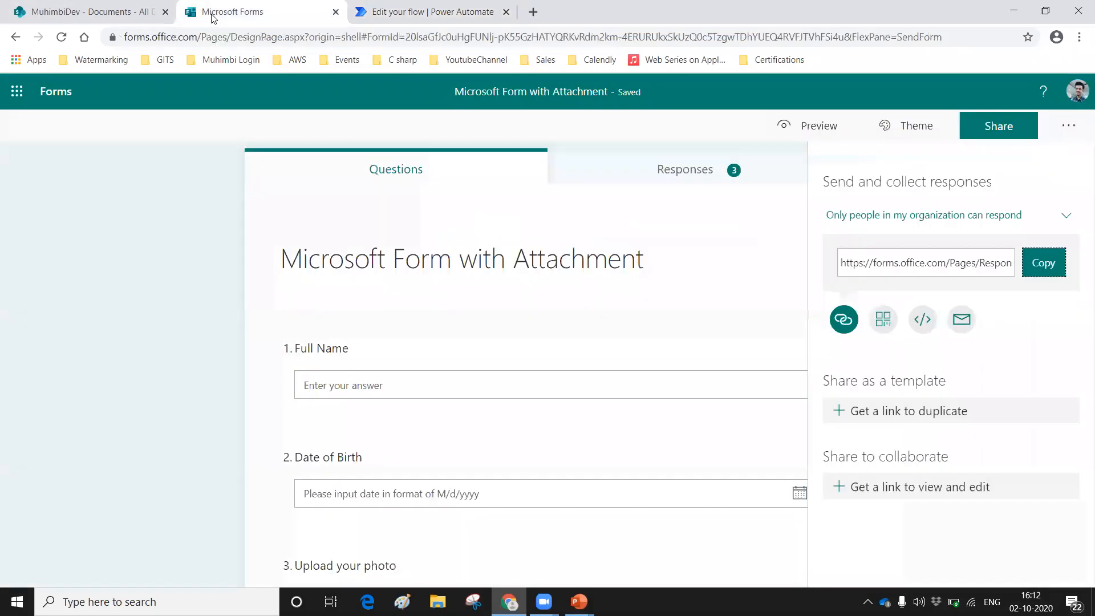
click(1047, 268)
click(532, 12)
click(393, 38)
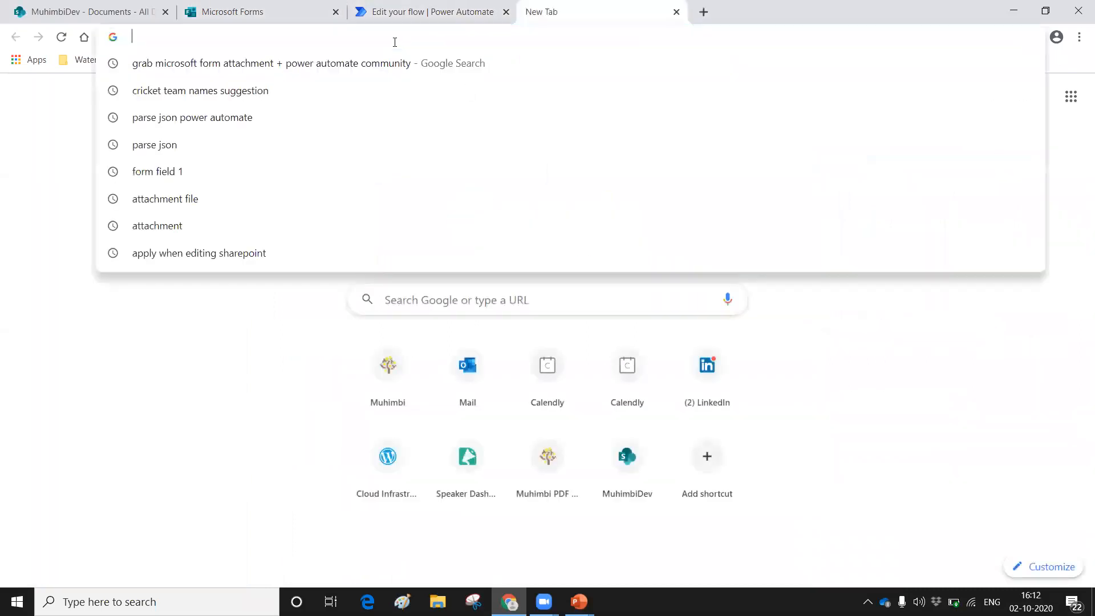
key(ctrl+v)
key(Return)
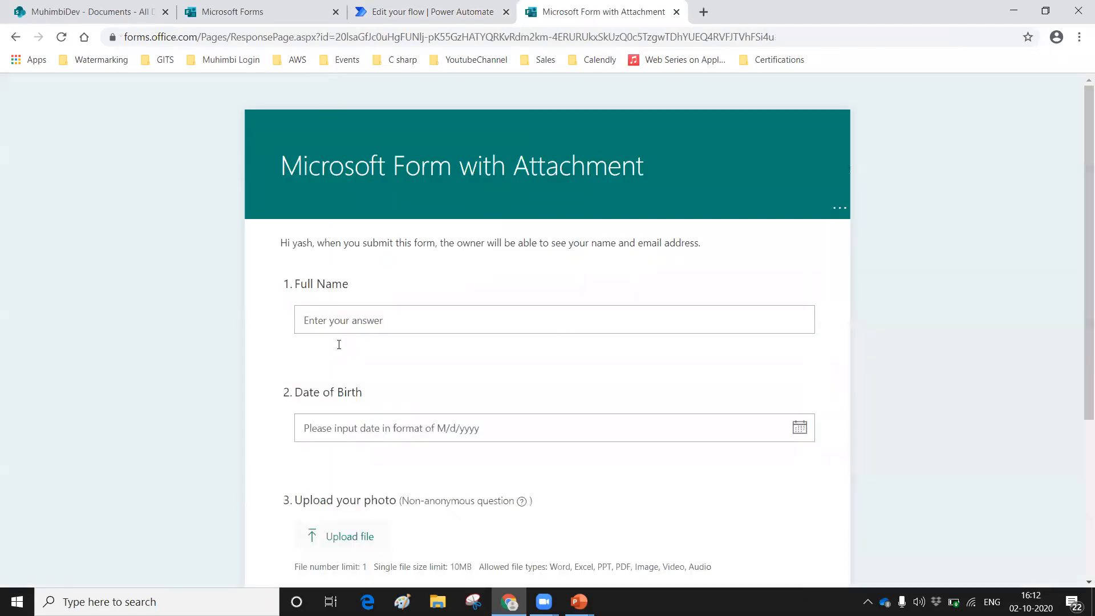
Step: Fill in the respondent's full name in the first question of the form
click(346, 323)
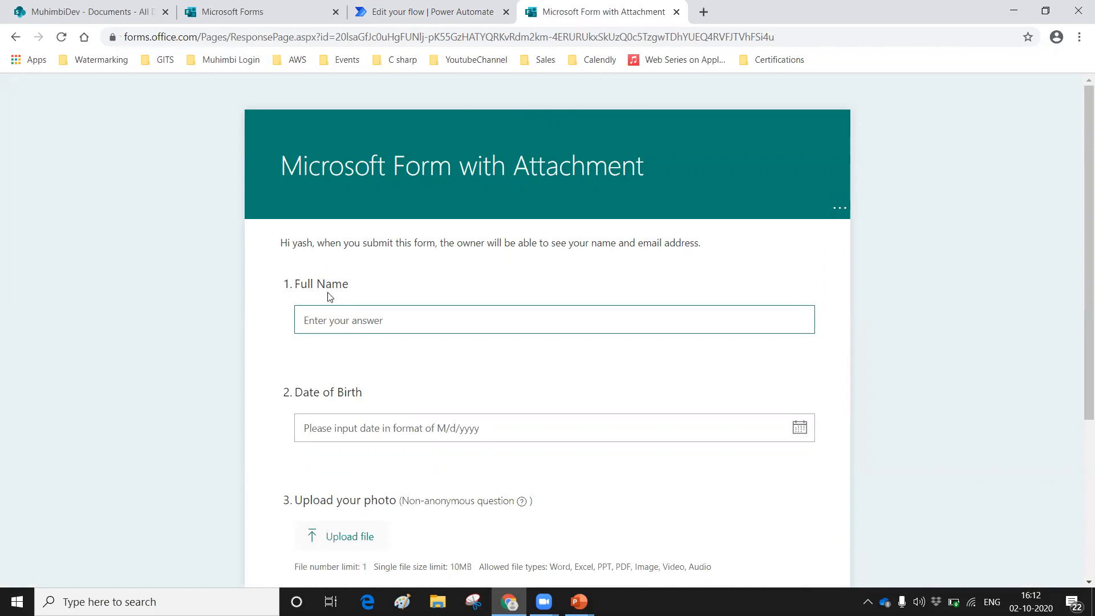
scroll(330, 295, down, 1)
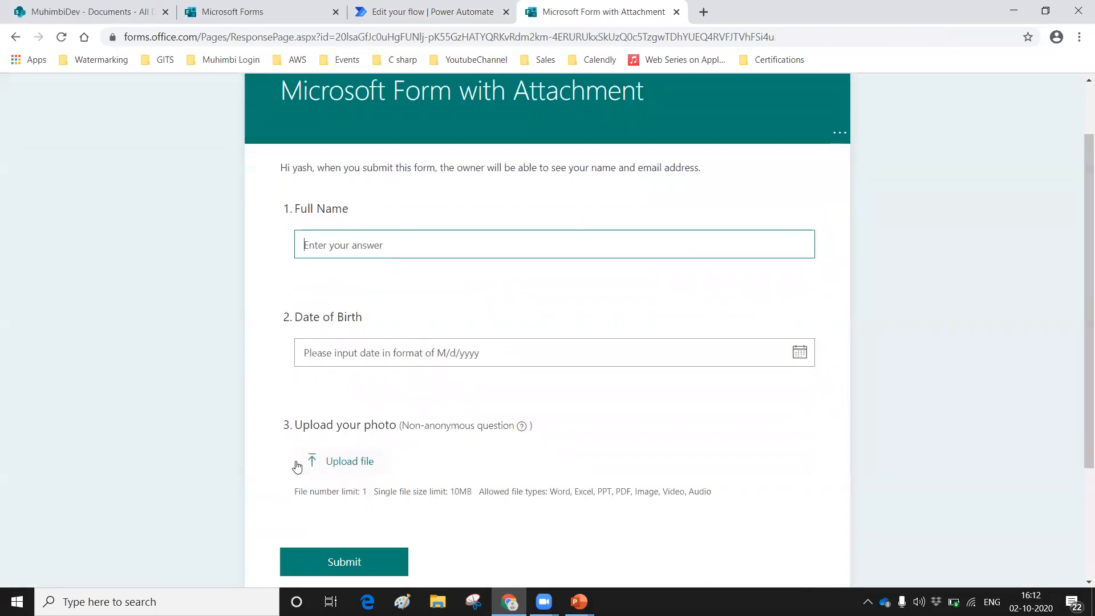
scroll(314, 371, down, 2)
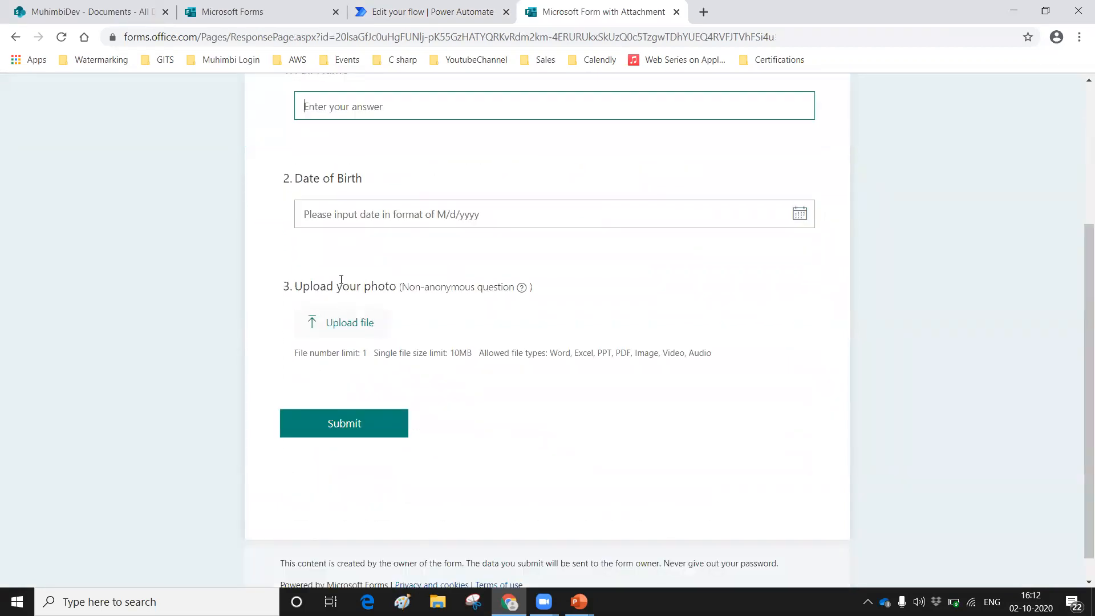
scroll(314, 349, up, 1)
scroll(323, 393, up, 2)
click(337, 319)
text(Yash Kalpesh Kamdar)
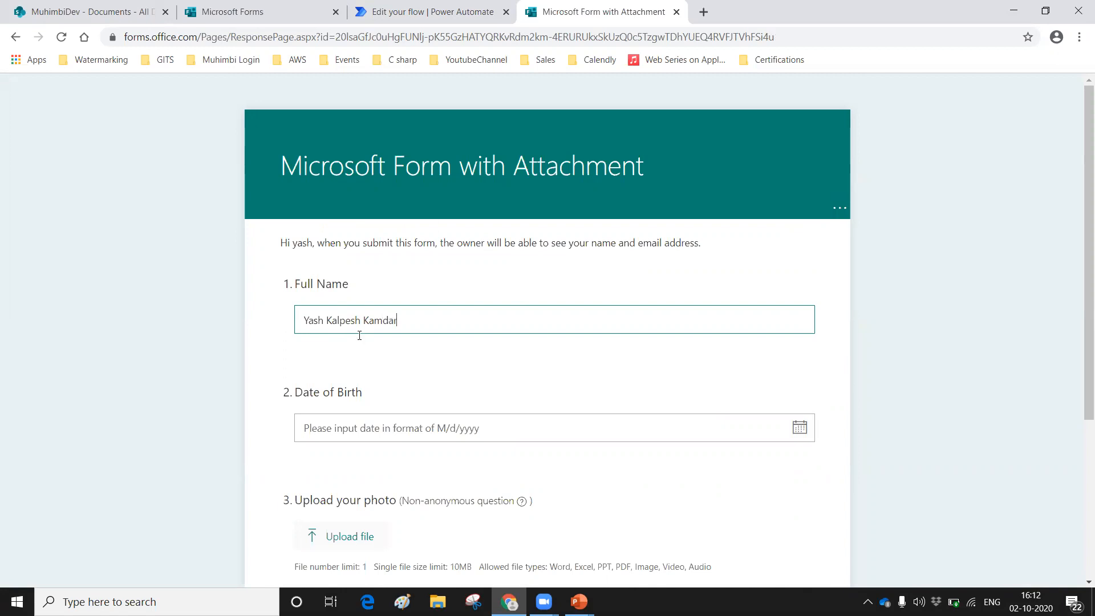
Step: Pick the respondent's date of birth from the calendar in the second question
click(332, 425)
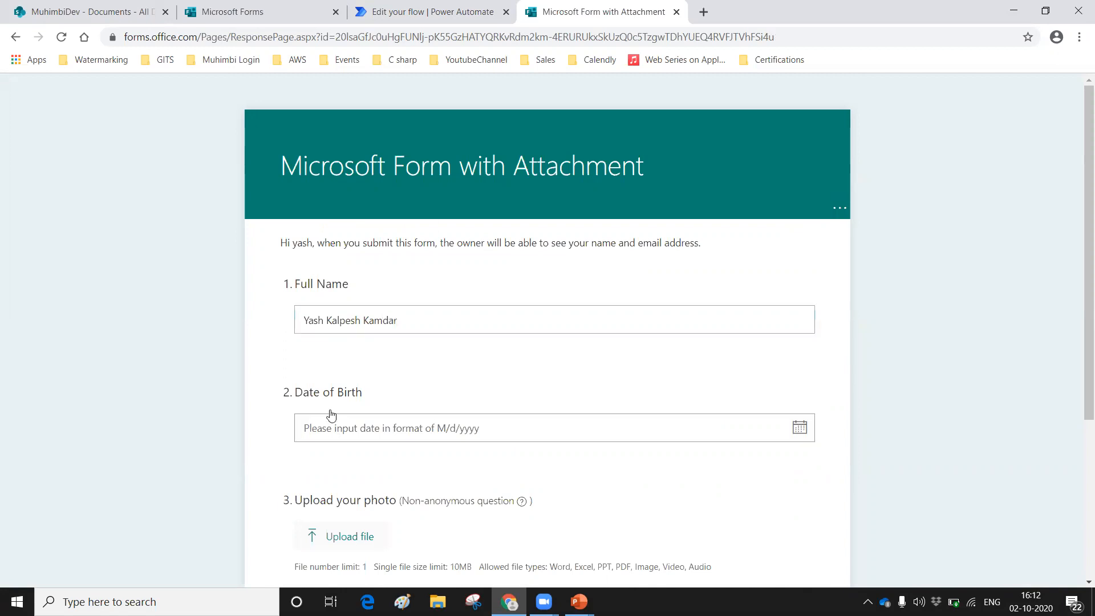
click(426, 468)
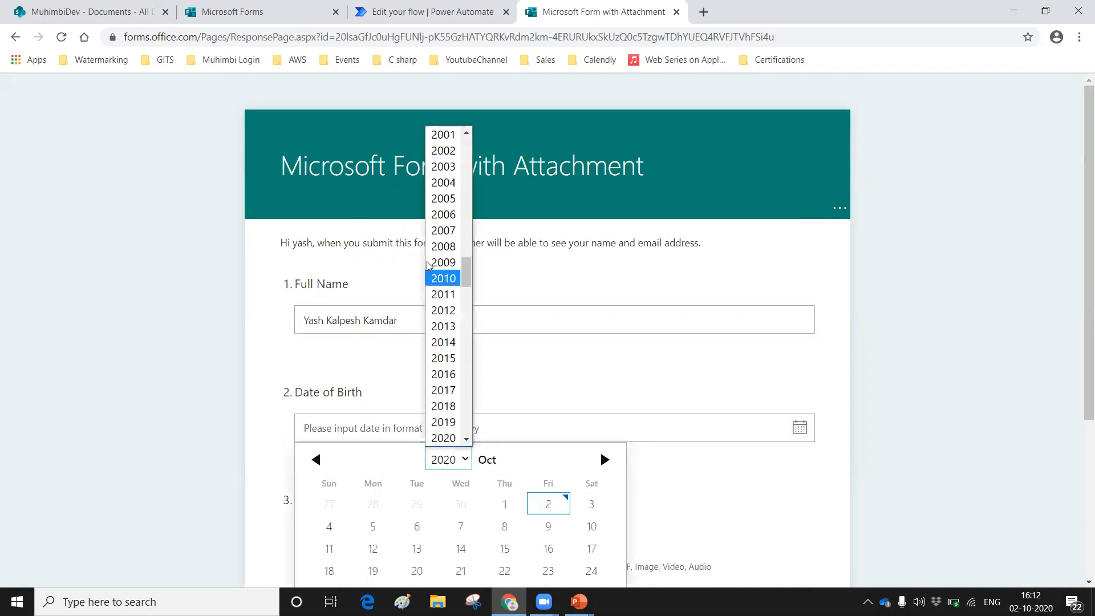
scroll(448, 235, up, 5)
click(447, 322)
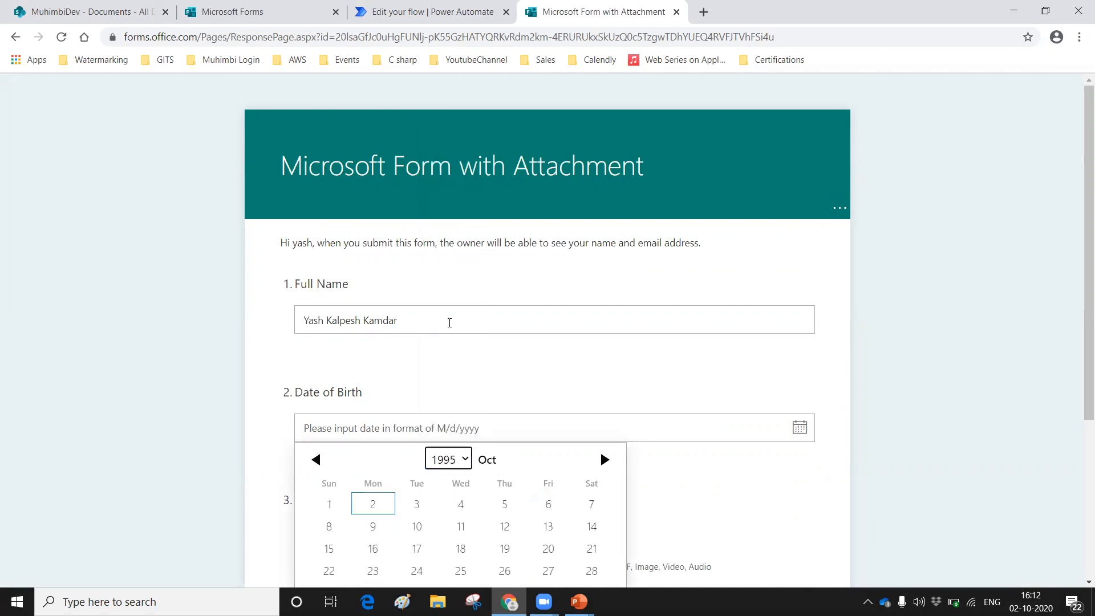
scroll(368, 210, down, 4)
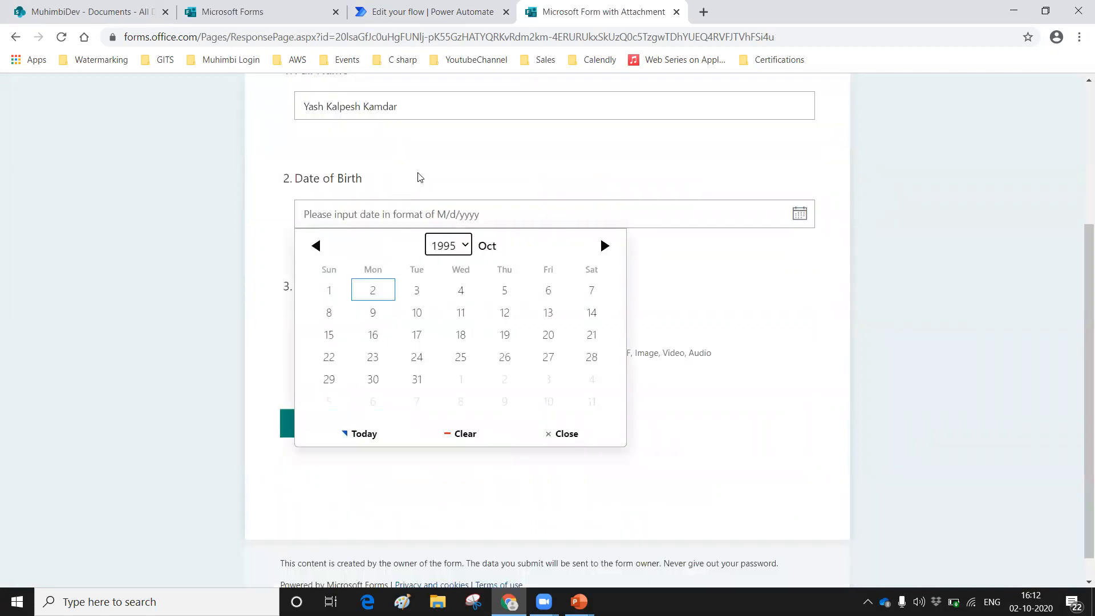
click(316, 246)
click(316, 245)
click(402, 357)
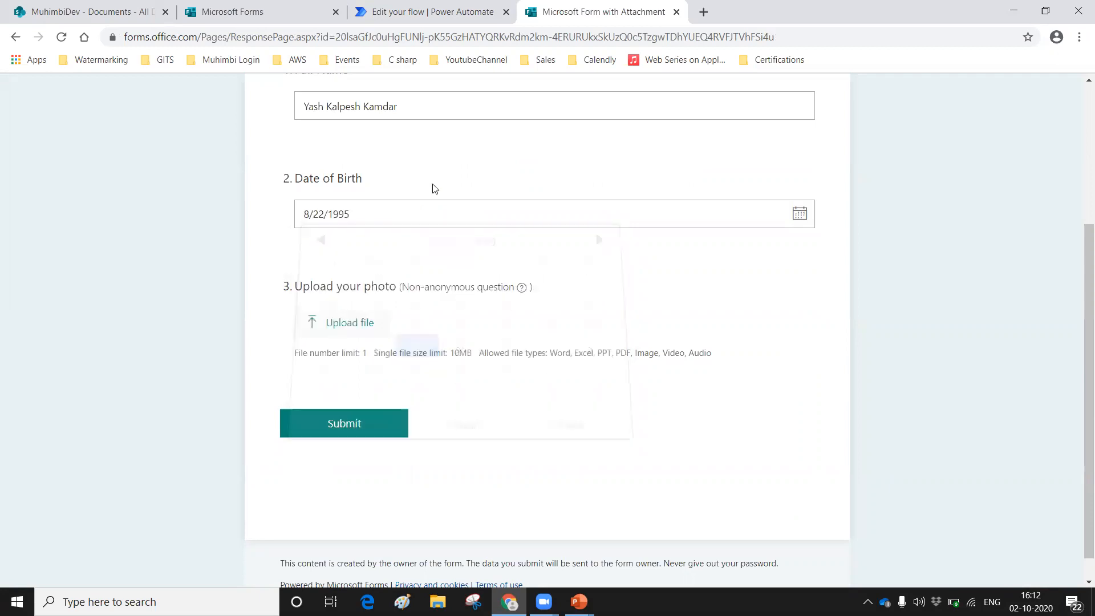
Step: Upload the OriginalPic image from the Snips folder as the photo answer and submit the form
click(342, 323)
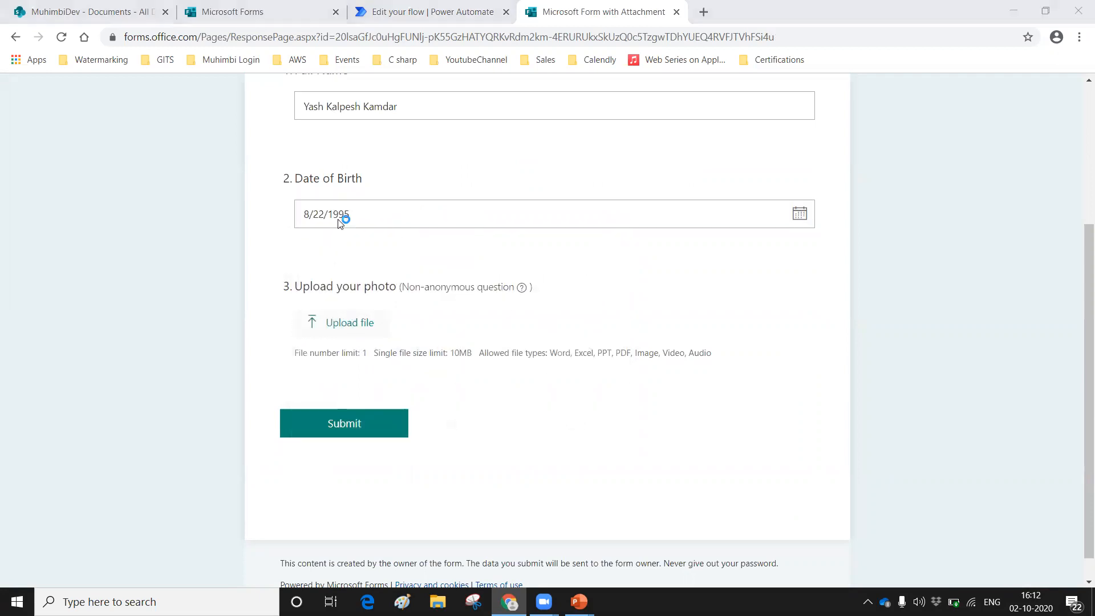
click(758, 254)
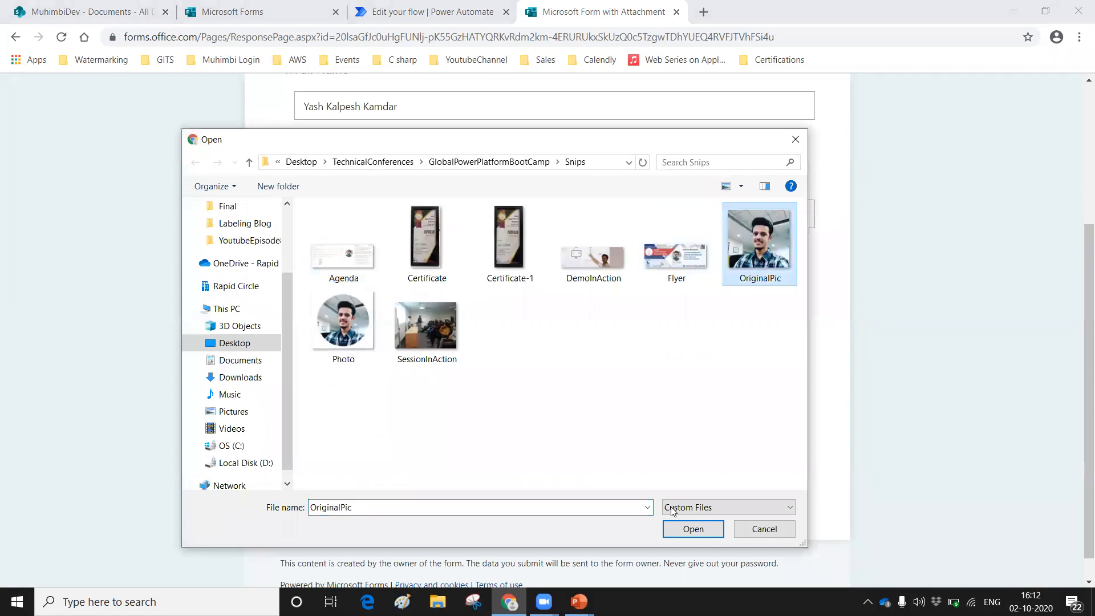
click(687, 525)
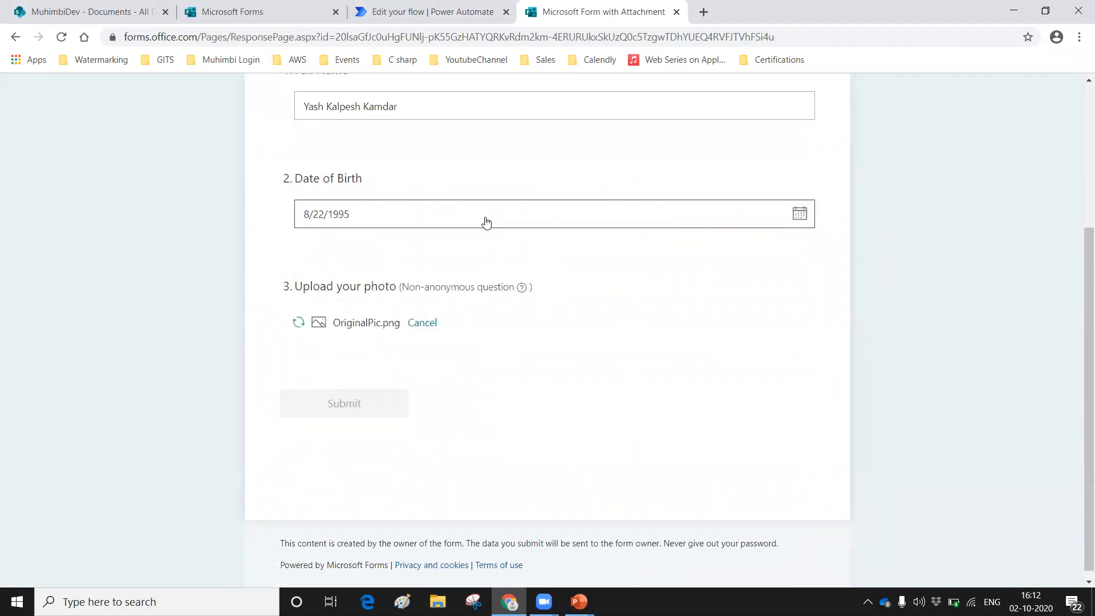
click(344, 406)
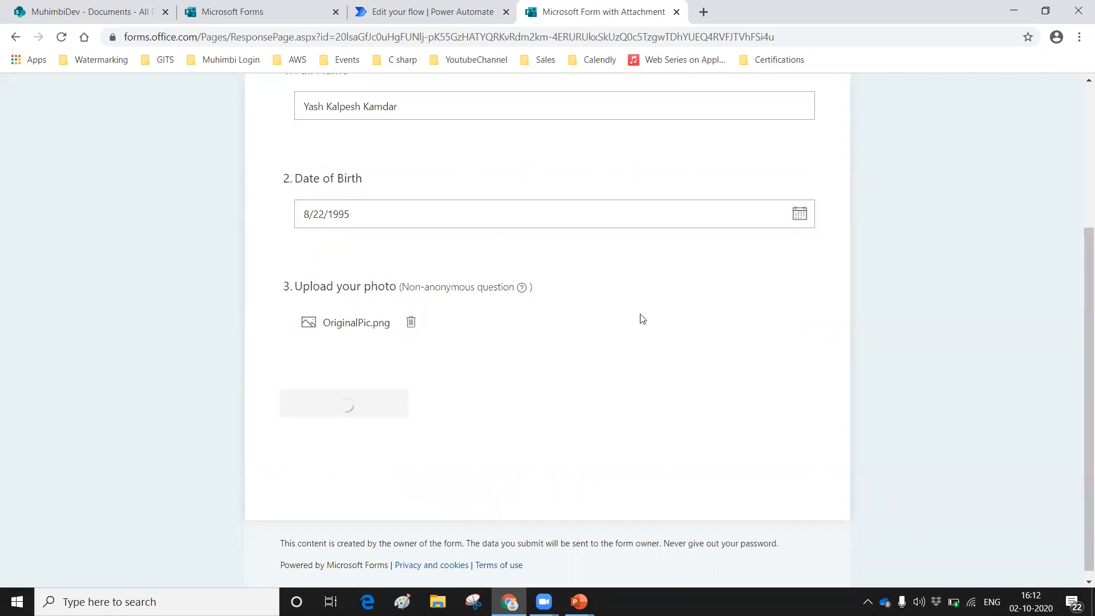
Step: Return to the flow's test run, expand Get response details and copy the complete body text from its outputs
click(429, 16)
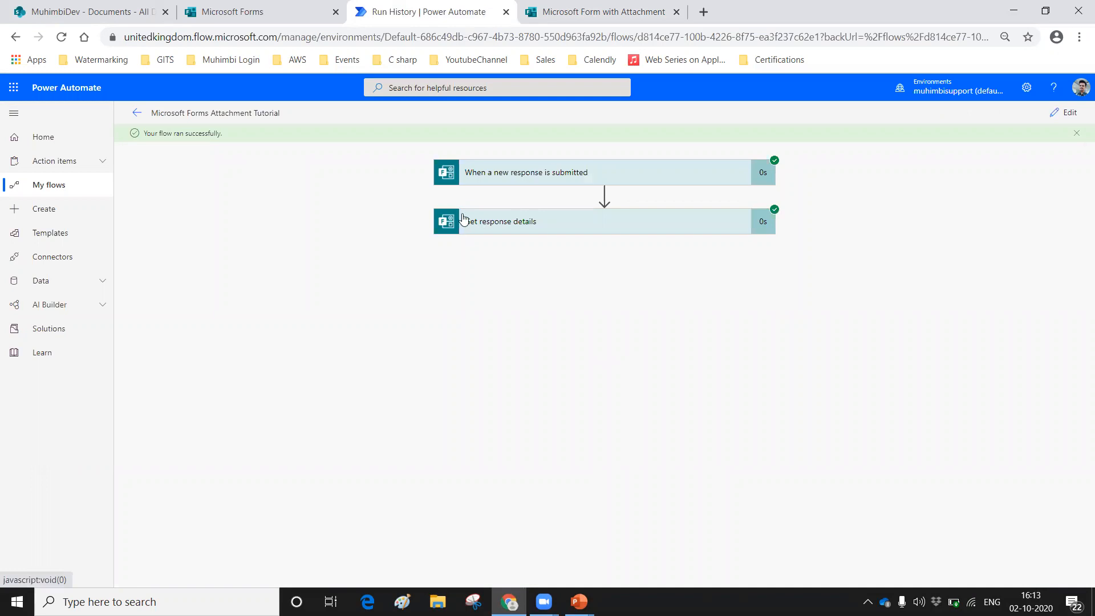
click(482, 224)
scroll(545, 349, down, 2)
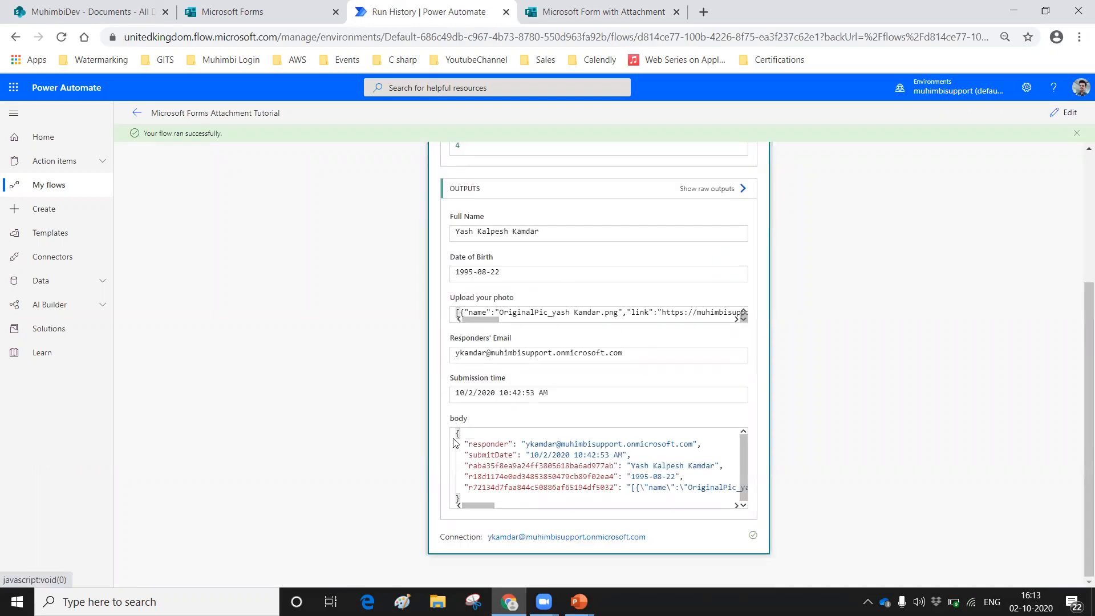
drag(460, 432, 495, 518)
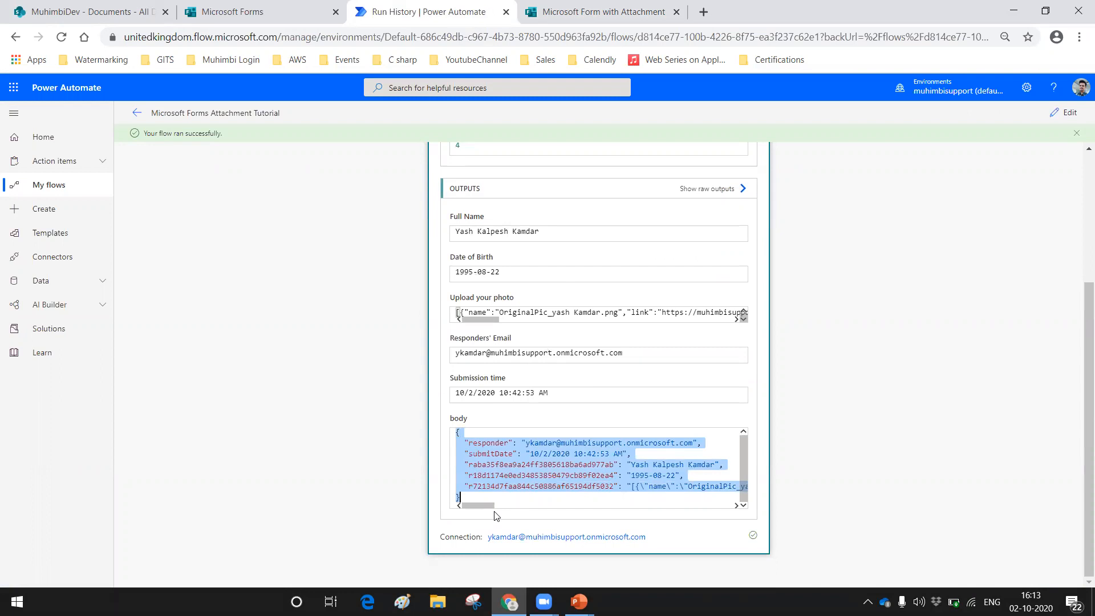
Step: Open Notepad and paste the copied response body into the blank document
key(super+r)
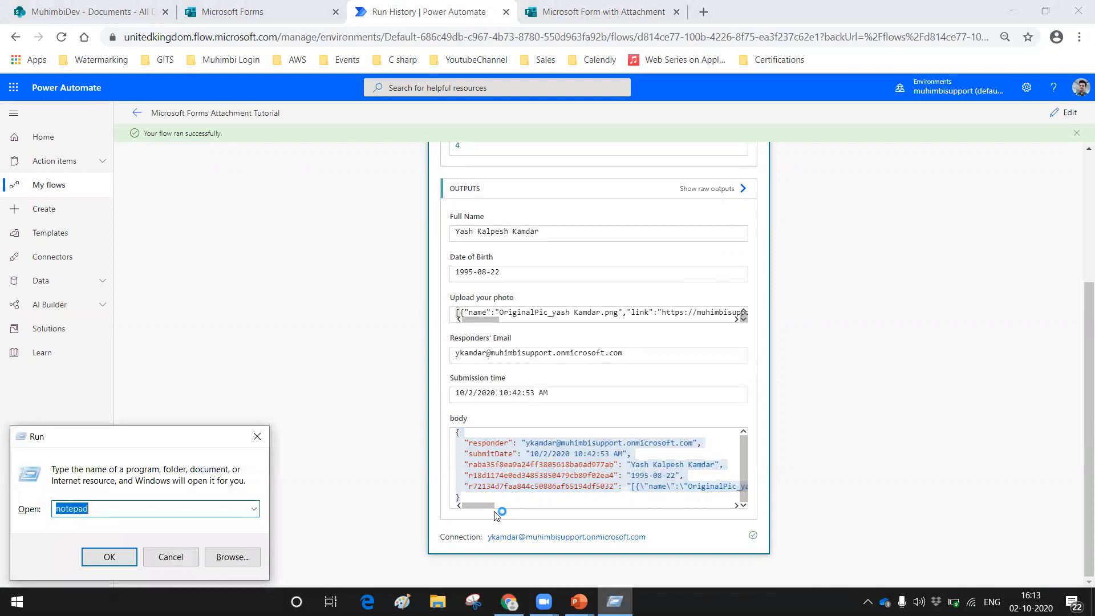
key(Return)
key(ctrl+v)
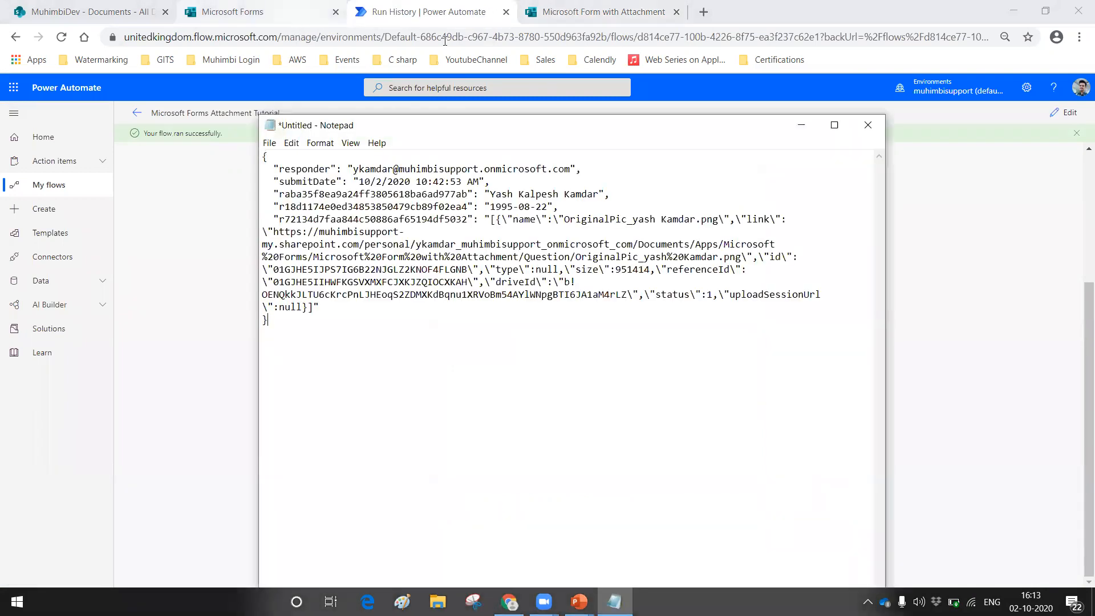
Step: Show the Microsoft Forms question page and move the Notepad window aside to compare the response body with the questions
click(247, 21)
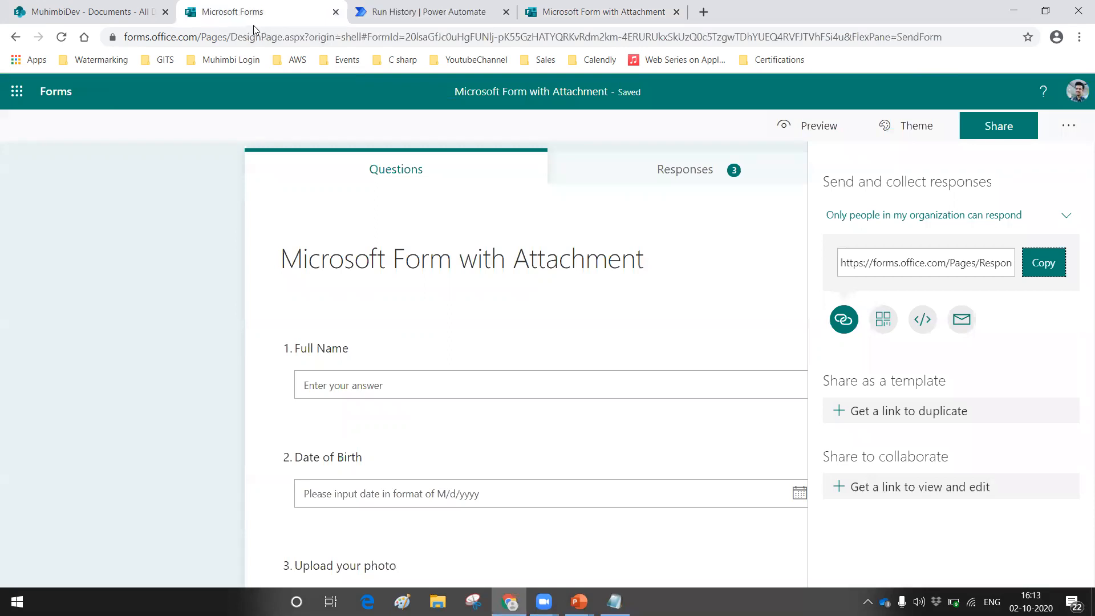
click(614, 601)
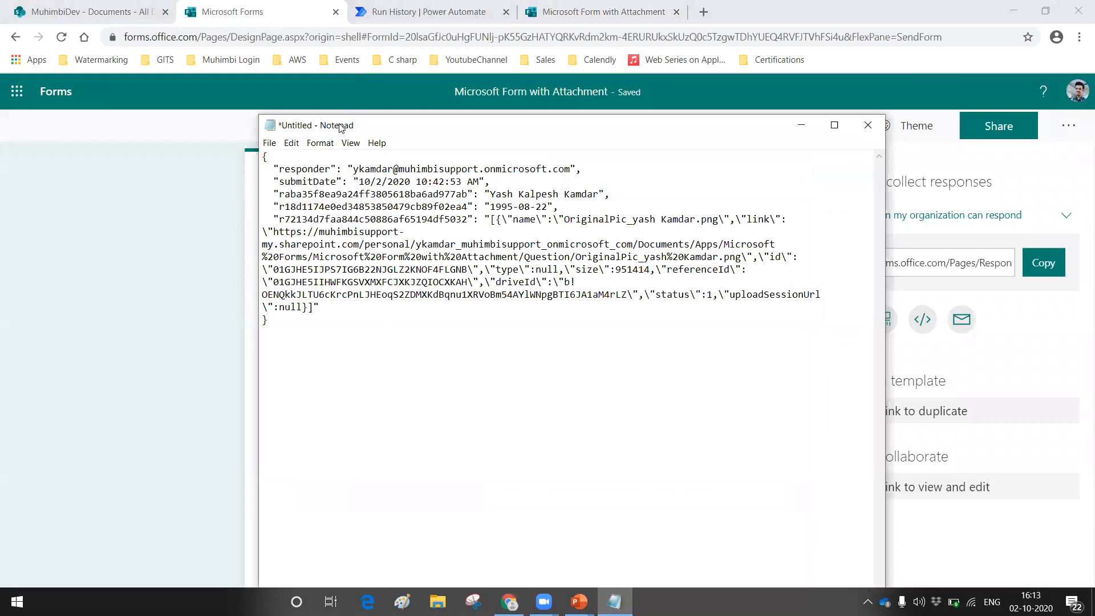
drag(340, 128, 701, 262)
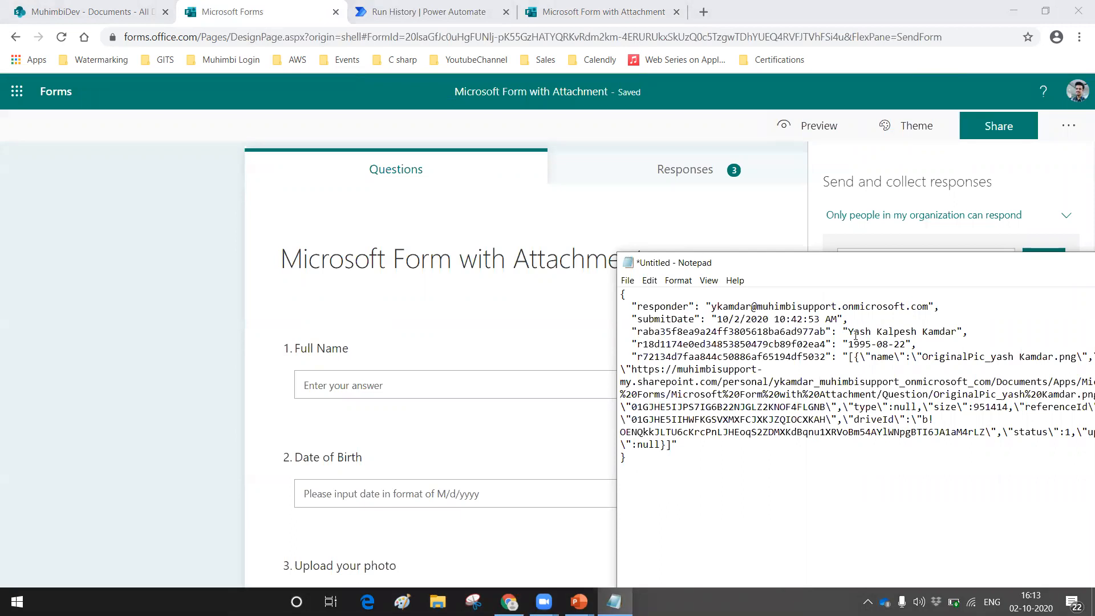
Step: Compare the full name, date of birth and photo entries in the pasted response body with the form's questions
drag(849, 334, 956, 335)
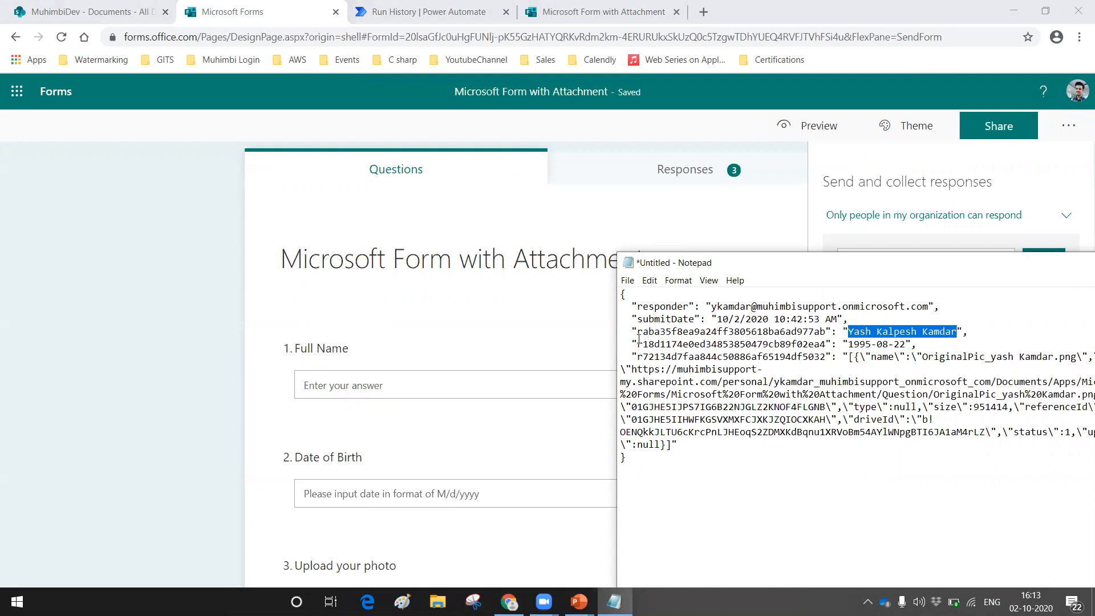
drag(638, 335, 901, 344)
drag(637, 344, 831, 344)
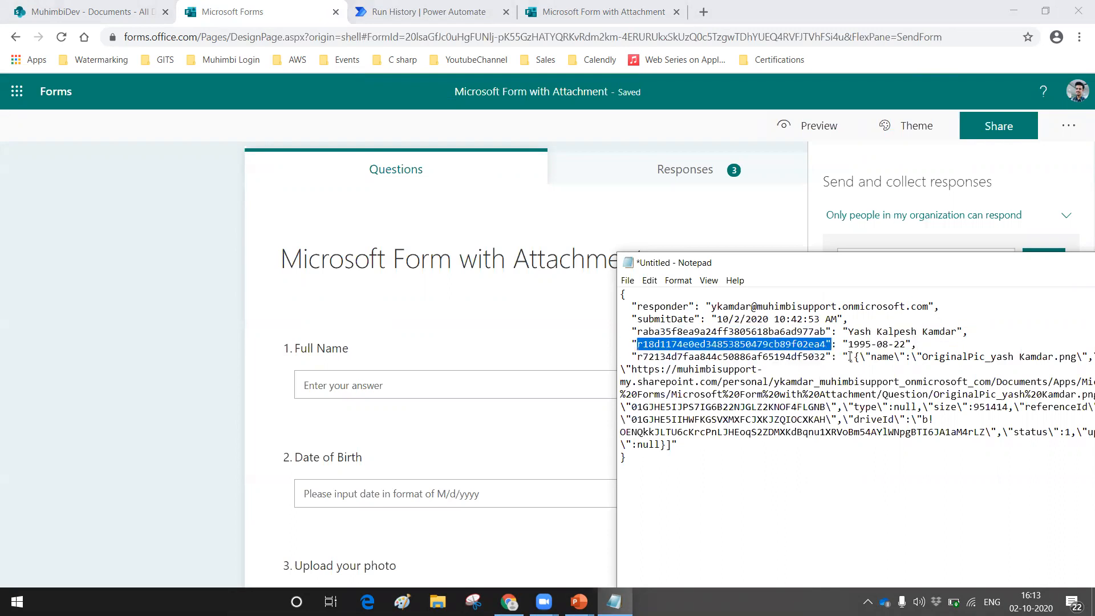
drag(842, 263, 719, 231)
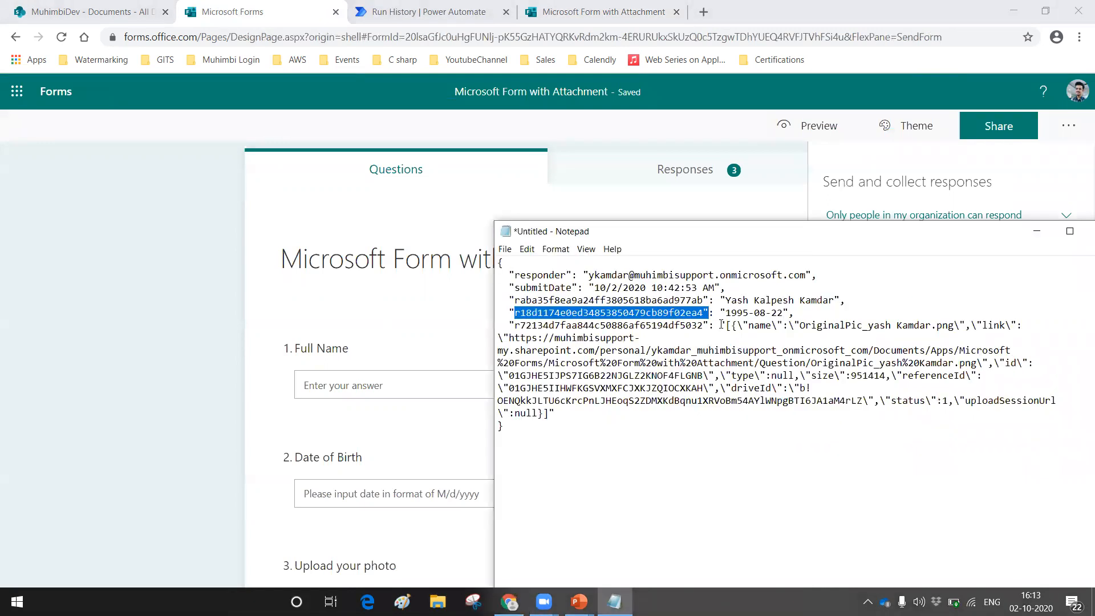
drag(727, 325, 554, 414)
click(699, 494)
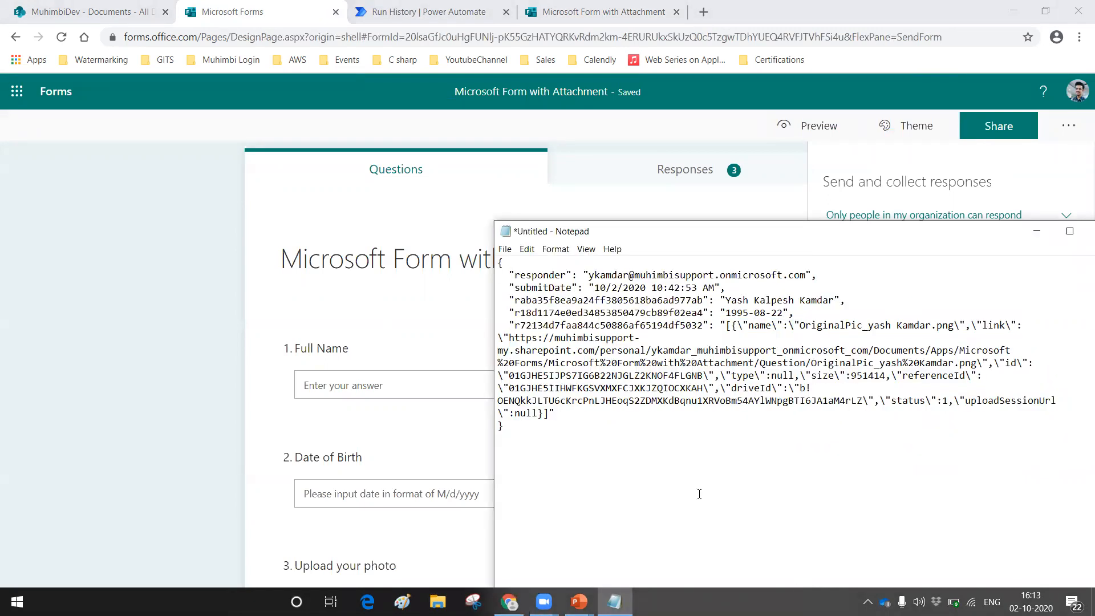
drag(879, 363, 972, 363)
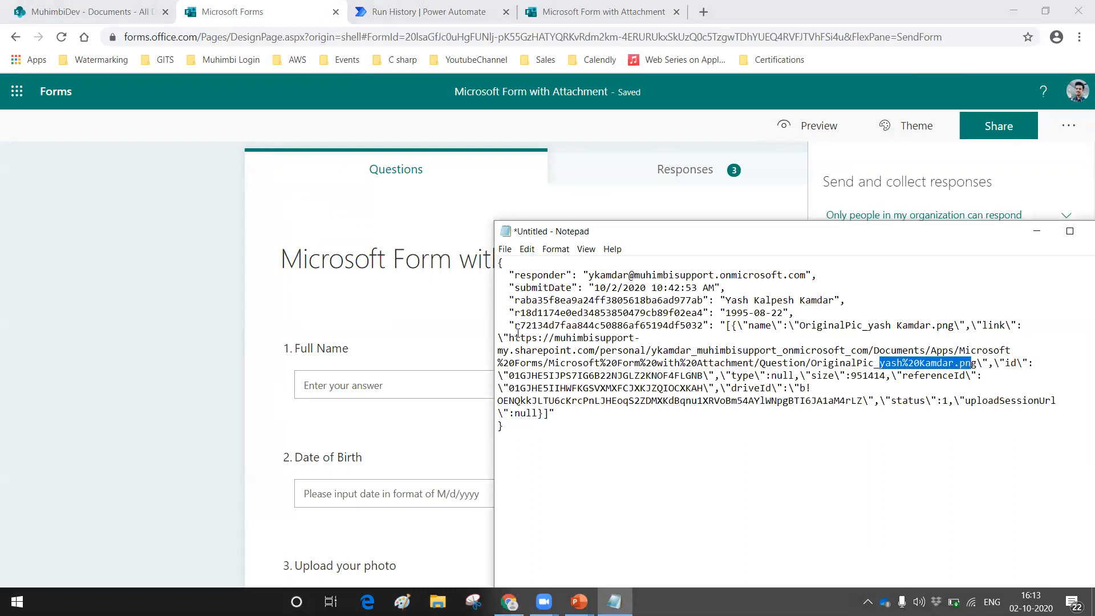
drag(514, 327, 711, 336)
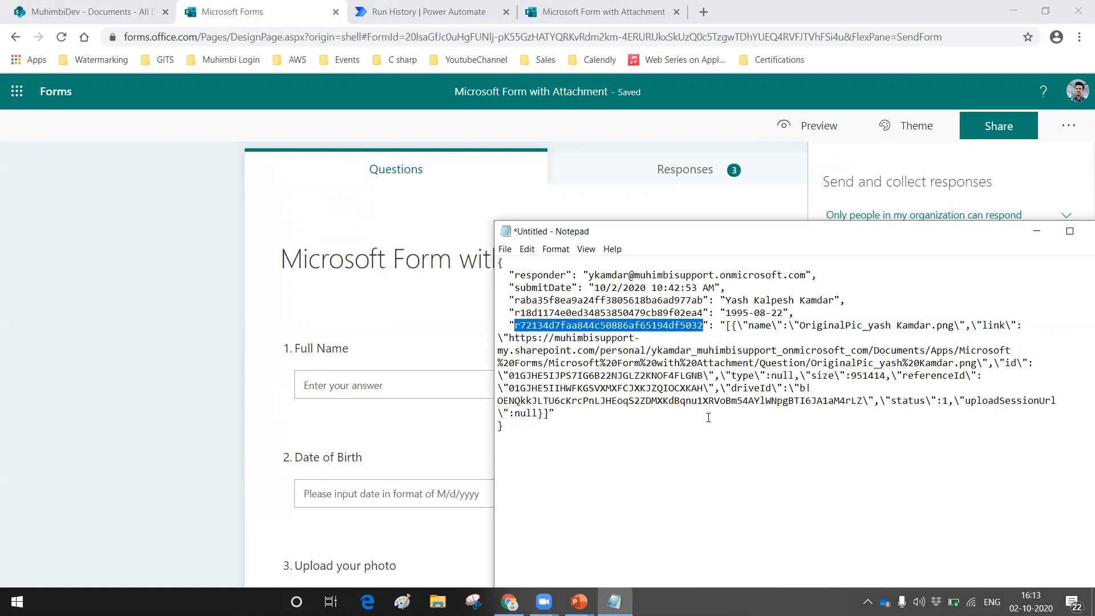
Step: Examine the question IDs used as keys in the response body and the array of attachment details under the photo question
drag(501, 263, 536, 450)
click(520, 290)
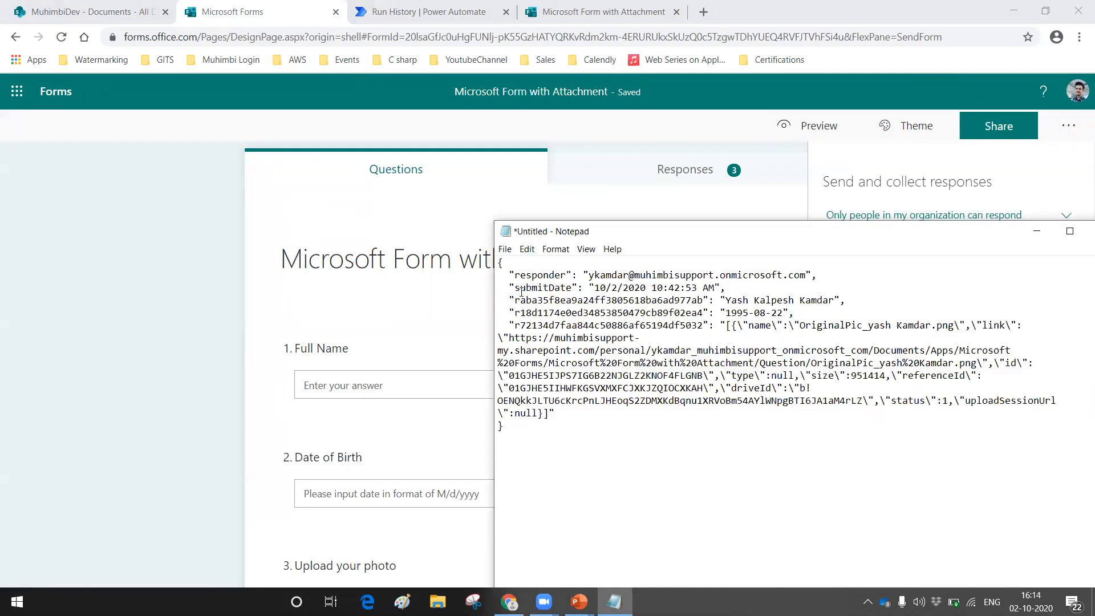
drag(516, 302, 705, 313)
drag(531, 325, 662, 326)
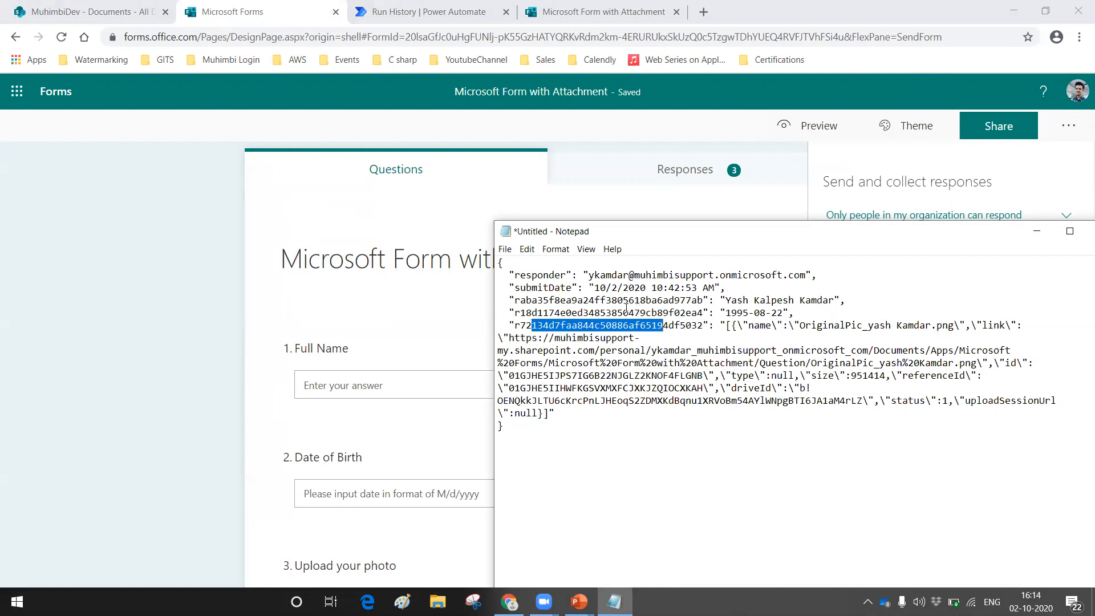
drag(588, 300, 681, 301)
drag(601, 312, 664, 328)
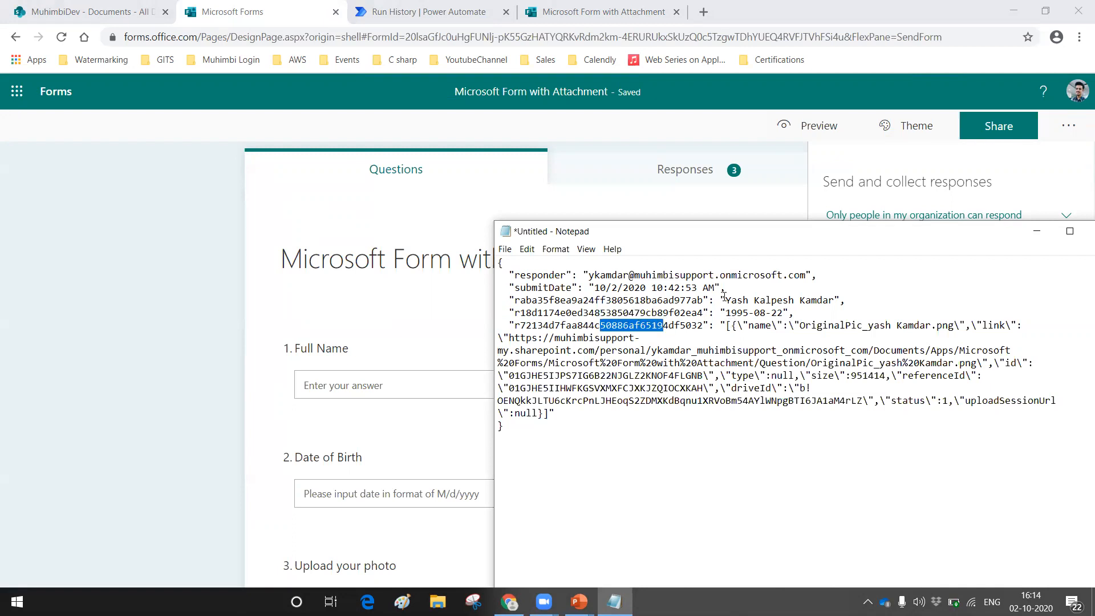
drag(726, 325, 843, 483)
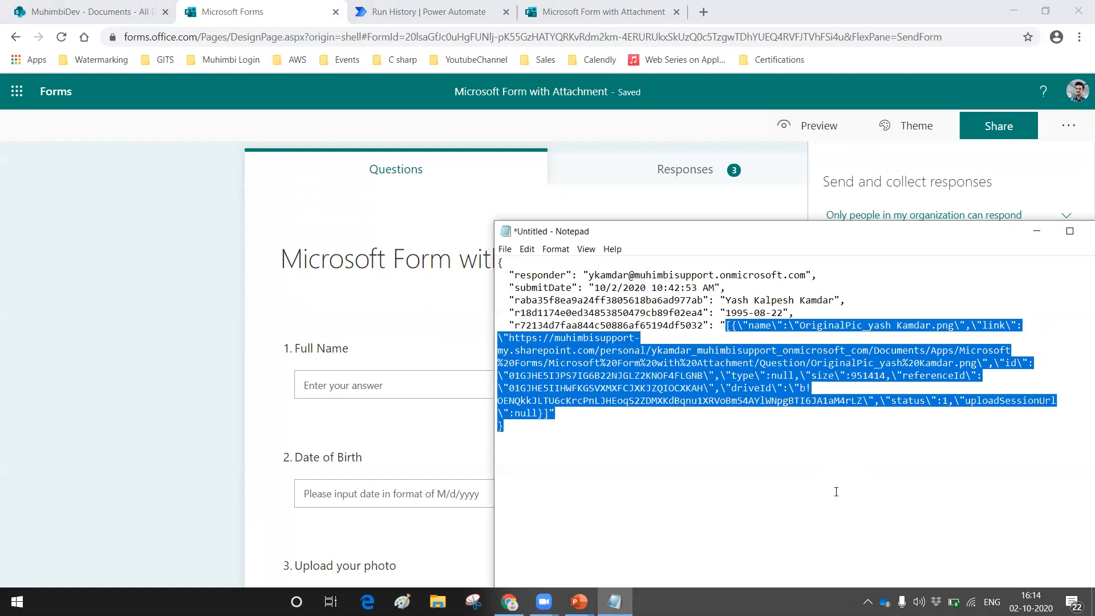
Step: Return to the Power Automate flow, open it for editing and add a Parse JSON action after Get response details
click(421, 66)
click(428, 11)
click(1064, 112)
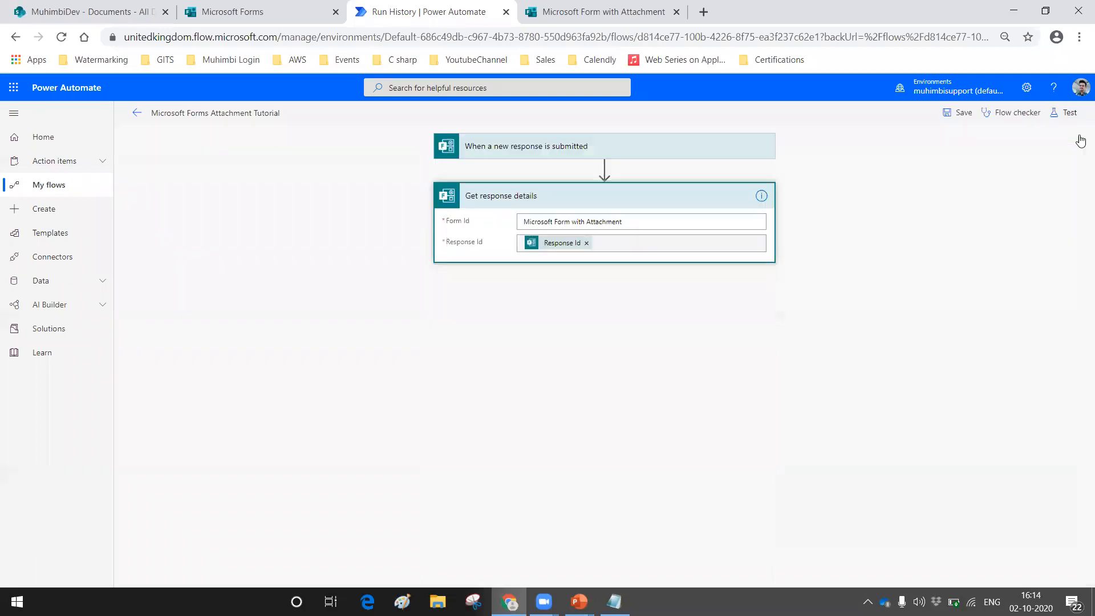
click(561, 300)
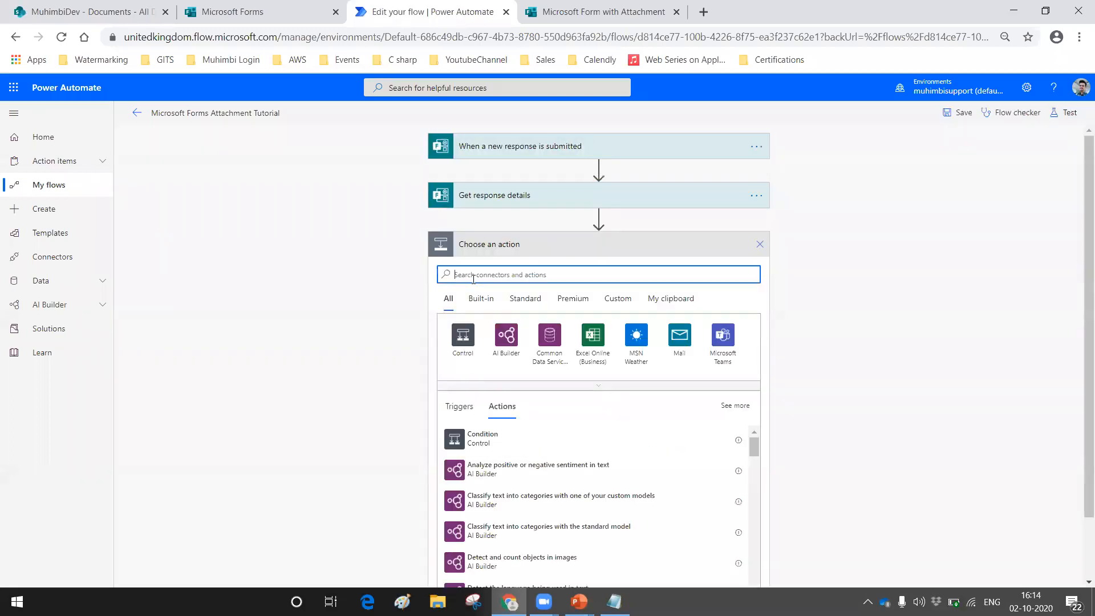
text(parse jsin)
key(BackSpace)
key(BackSpace)
text(on)
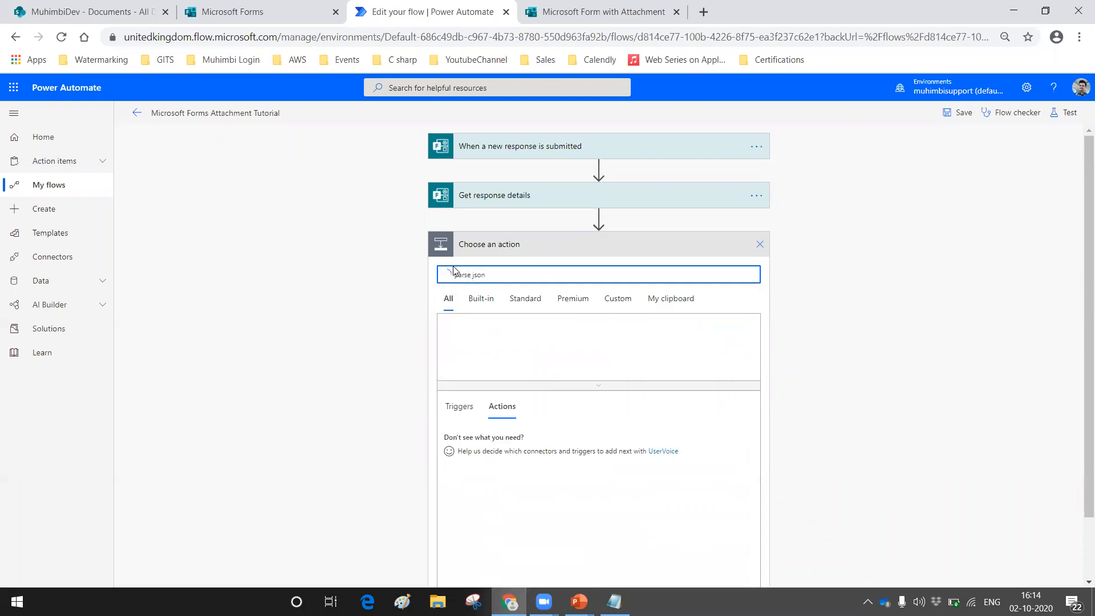
click(438, 436)
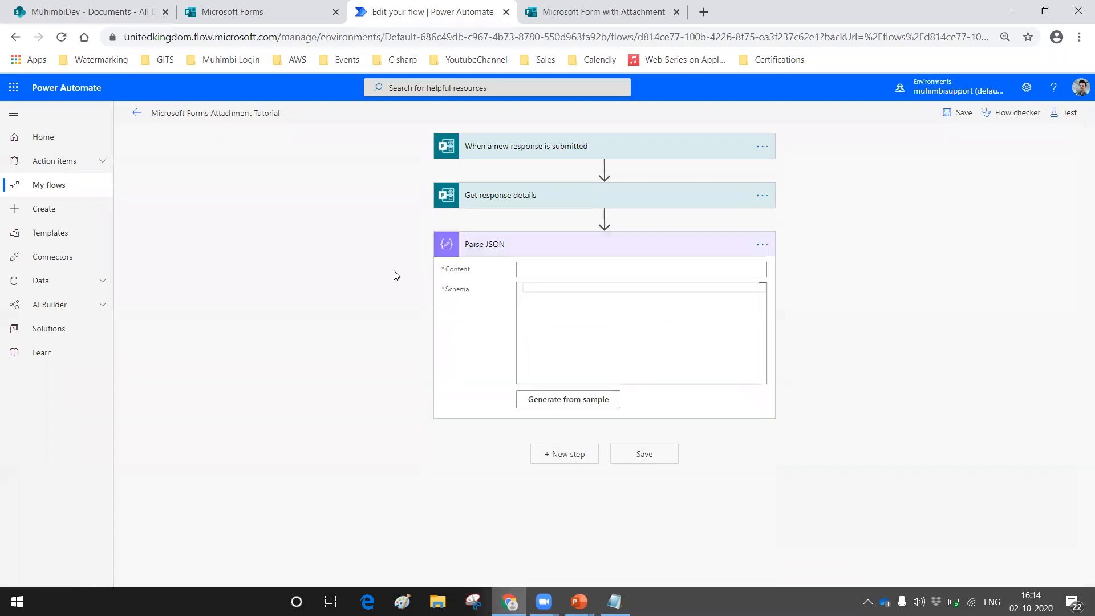
Step: Set the Parse JSON content to the response details body and generate its schema using the full response text from Notepad as the sample
click(530, 269)
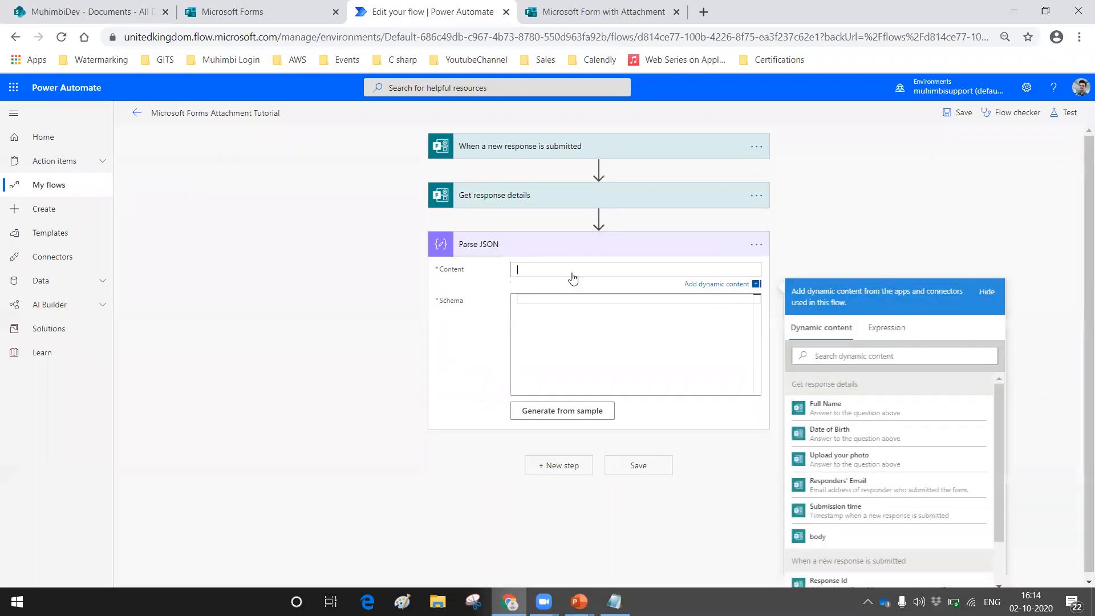
click(816, 538)
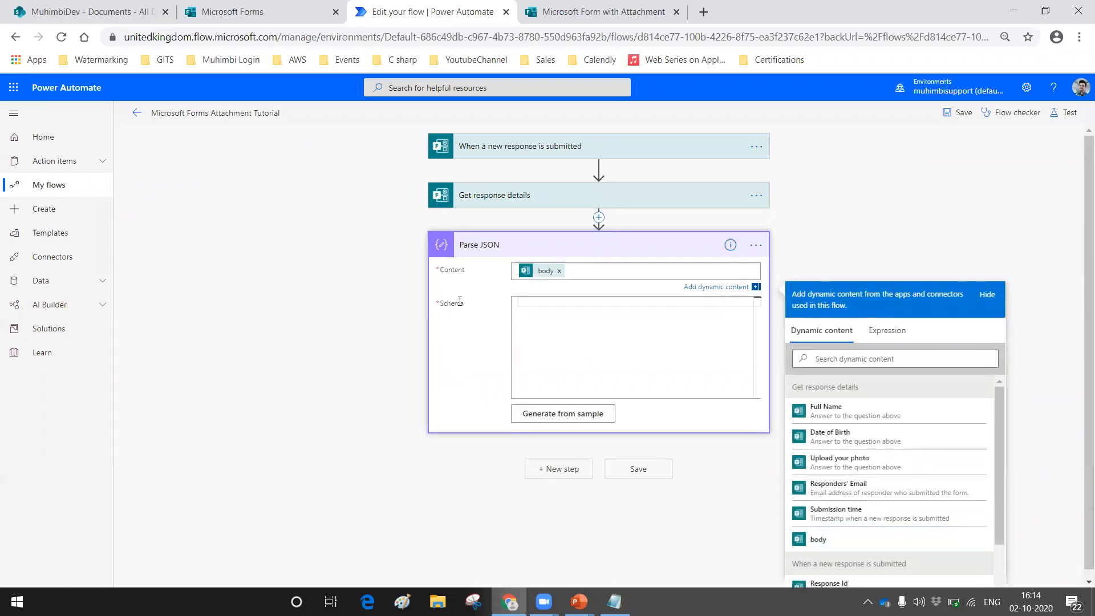
click(537, 417)
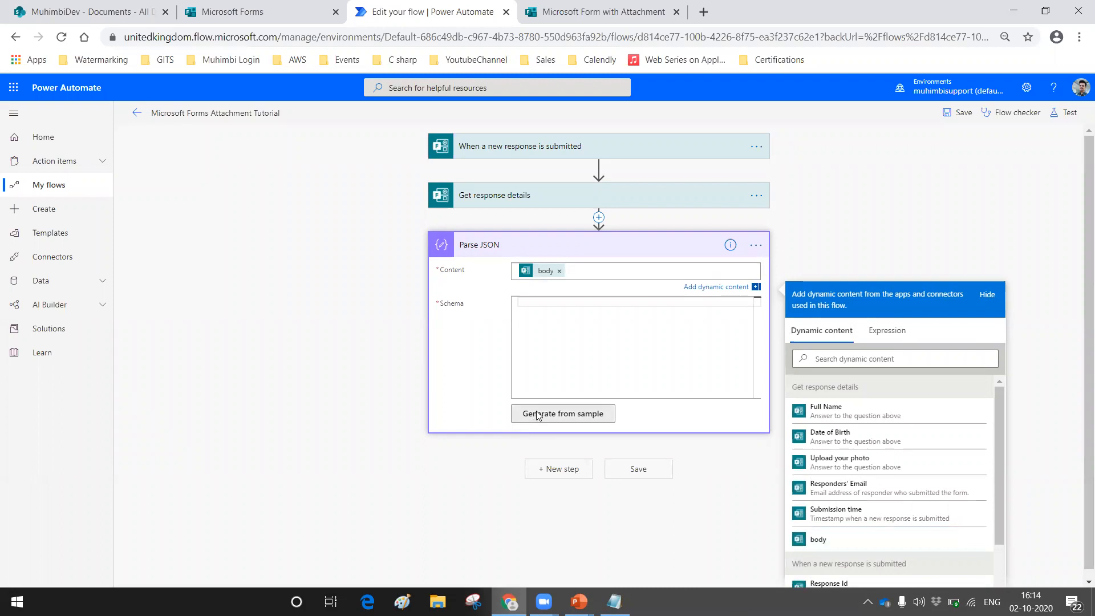
click(614, 602)
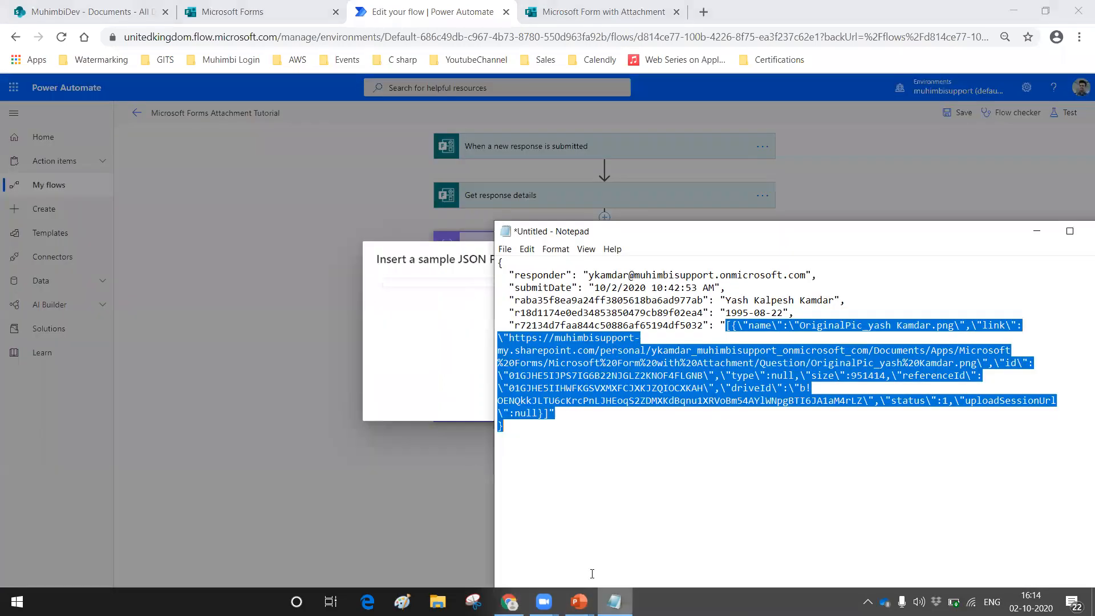
click(632, 390)
key(ctrl+a)
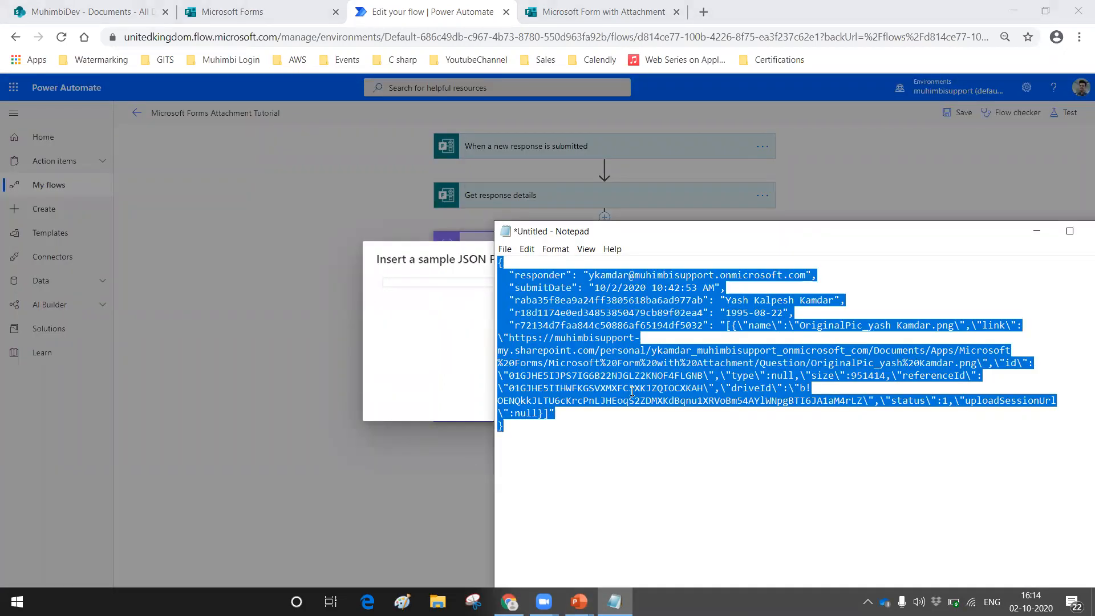
click(404, 293)
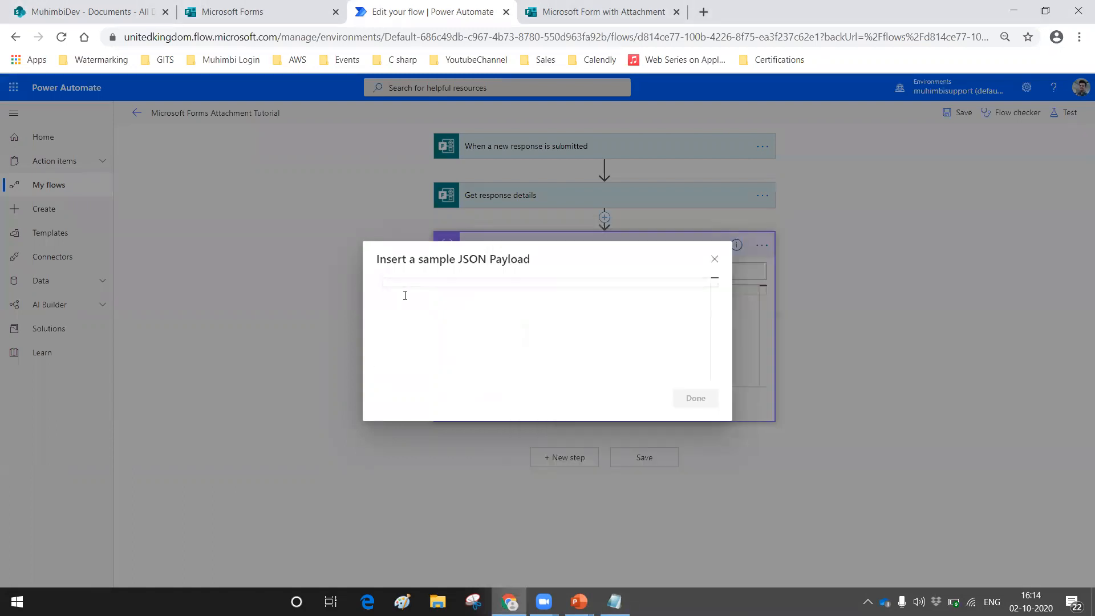
key(ctrl+v)
click(695, 408)
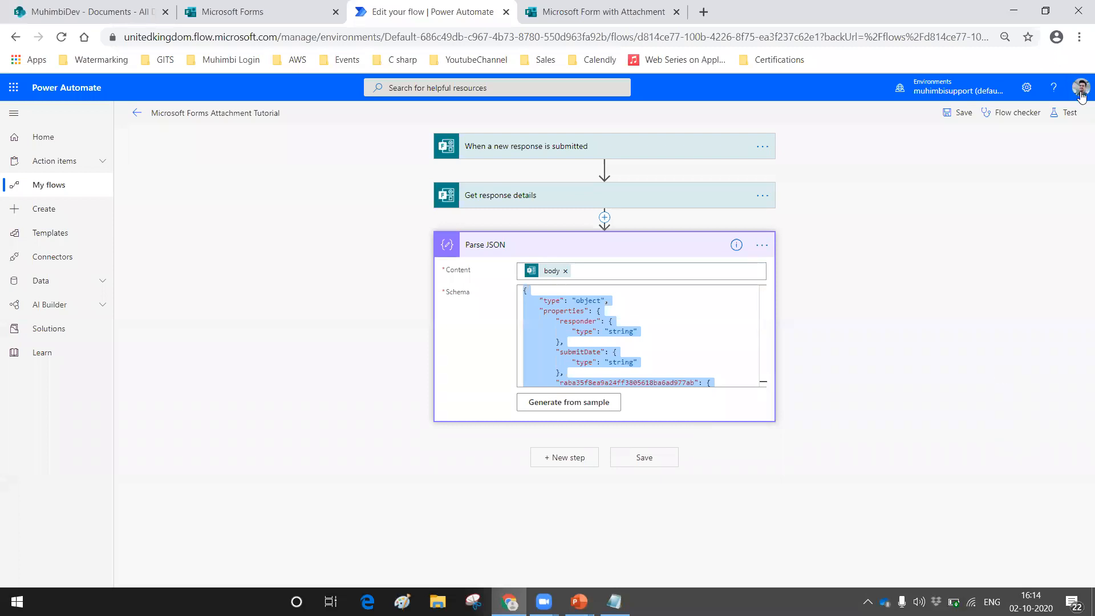
Step: Save and test the flow with the Parse JSON action, using data from a previous run
click(1064, 113)
click(934, 162)
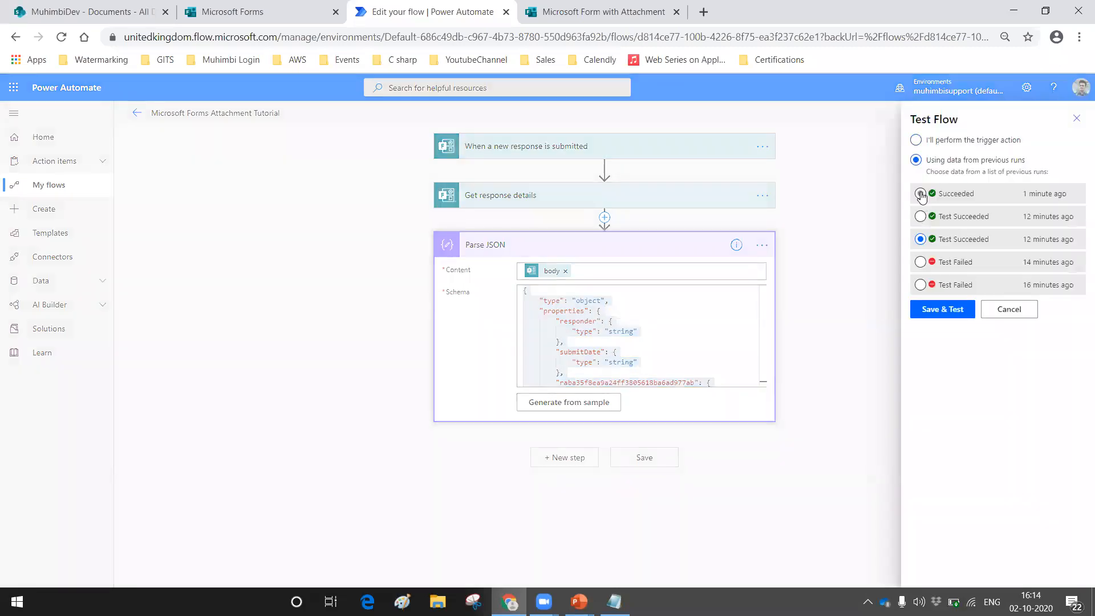
click(931, 301)
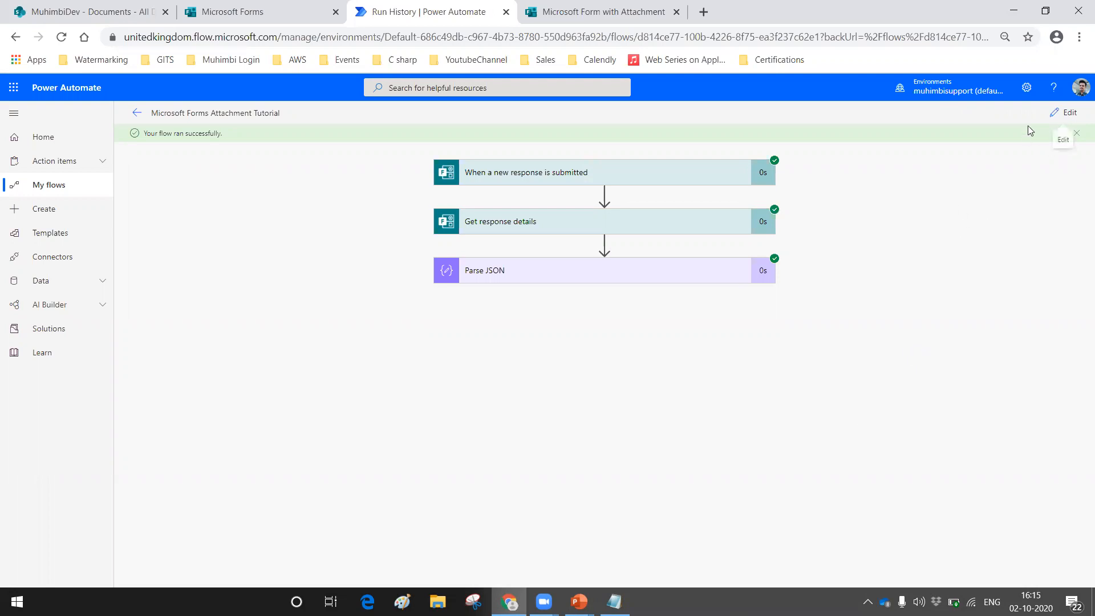
Step: Reopen the flow for editing and add a Compose action after Parse JSON
click(1064, 112)
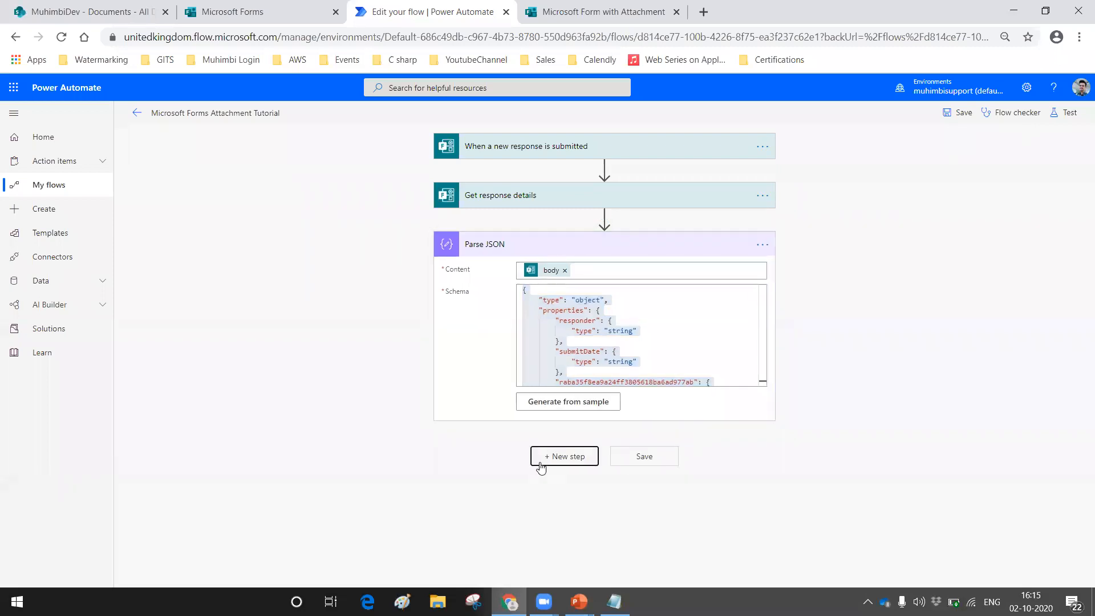
click(541, 466)
text(con)
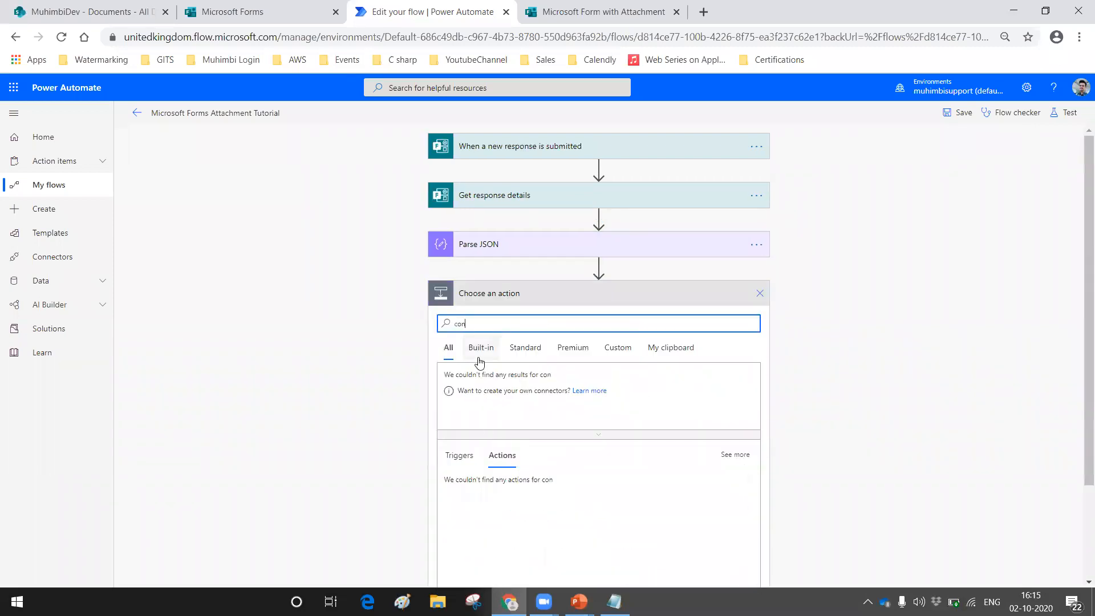
key(BackSpace)
text(mpose)
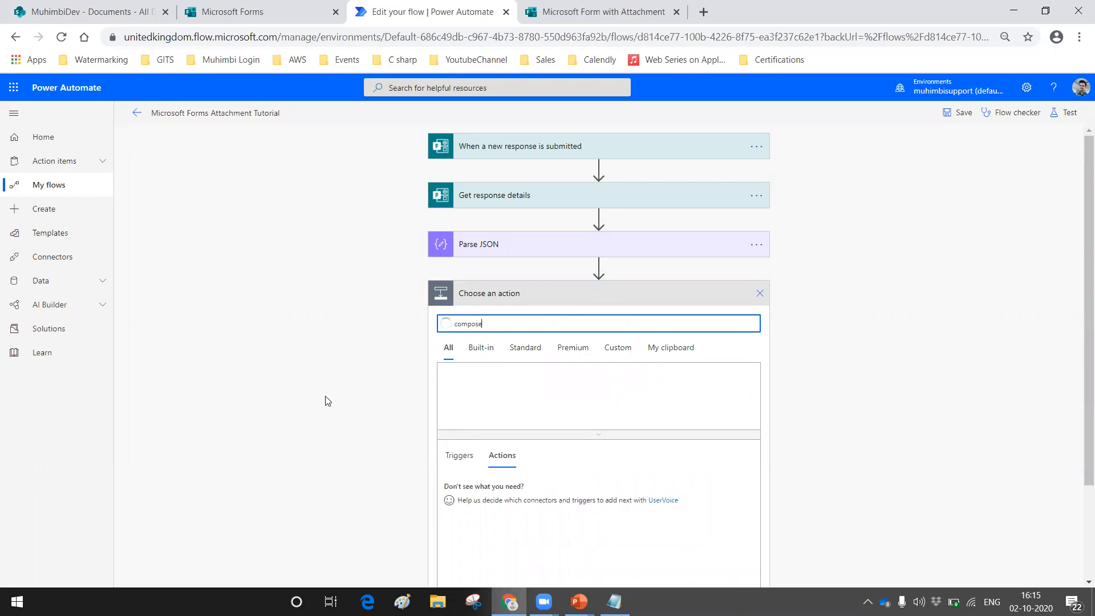
scroll(577, 332, down, 2)
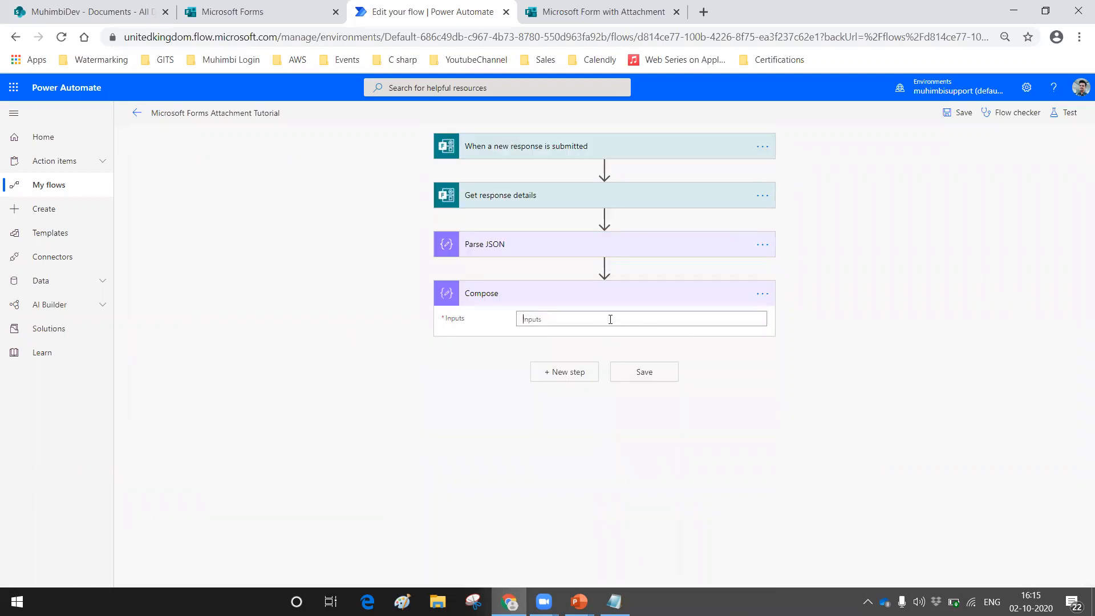
Step: Check the photo question's ID in Notepad and set the Compose inputs to the Parse JSON output r72134d7faa844c50886af65194df5032
click(611, 319)
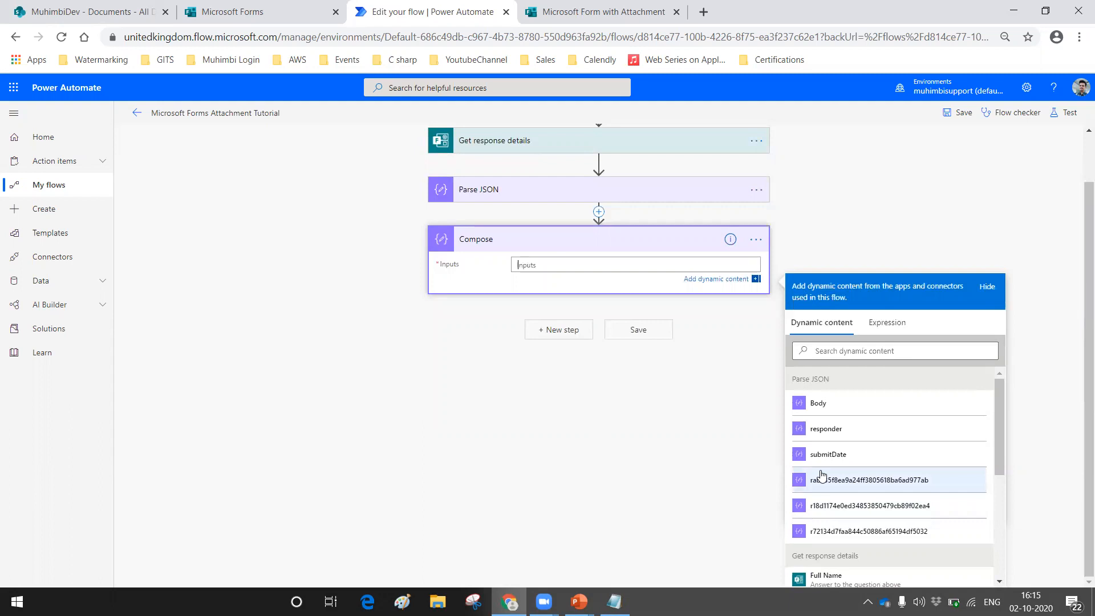
click(615, 601)
click(545, 372)
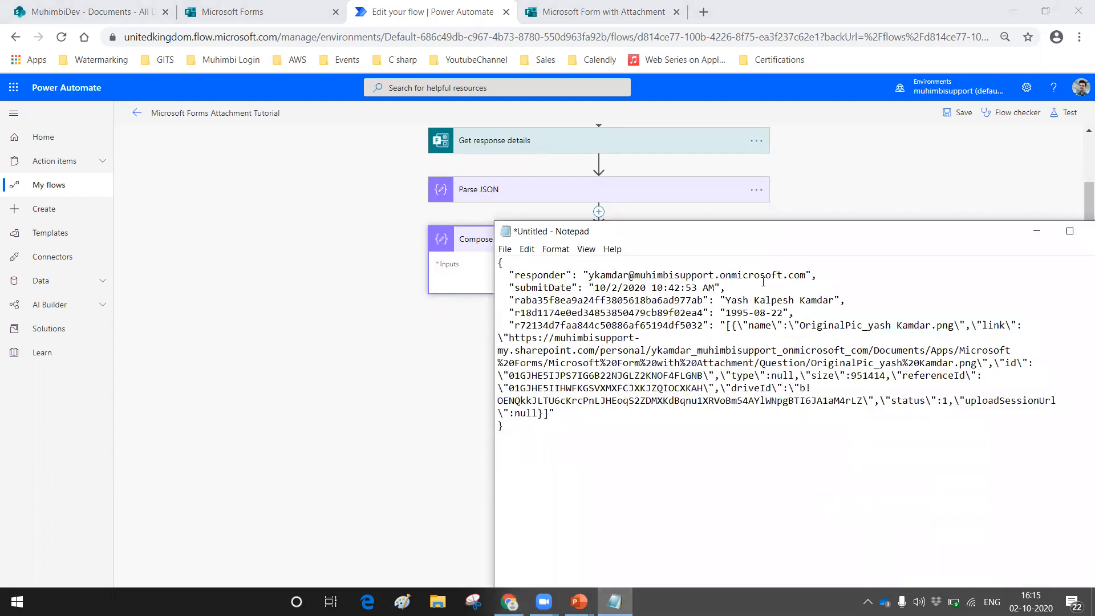
drag(732, 299, 815, 309)
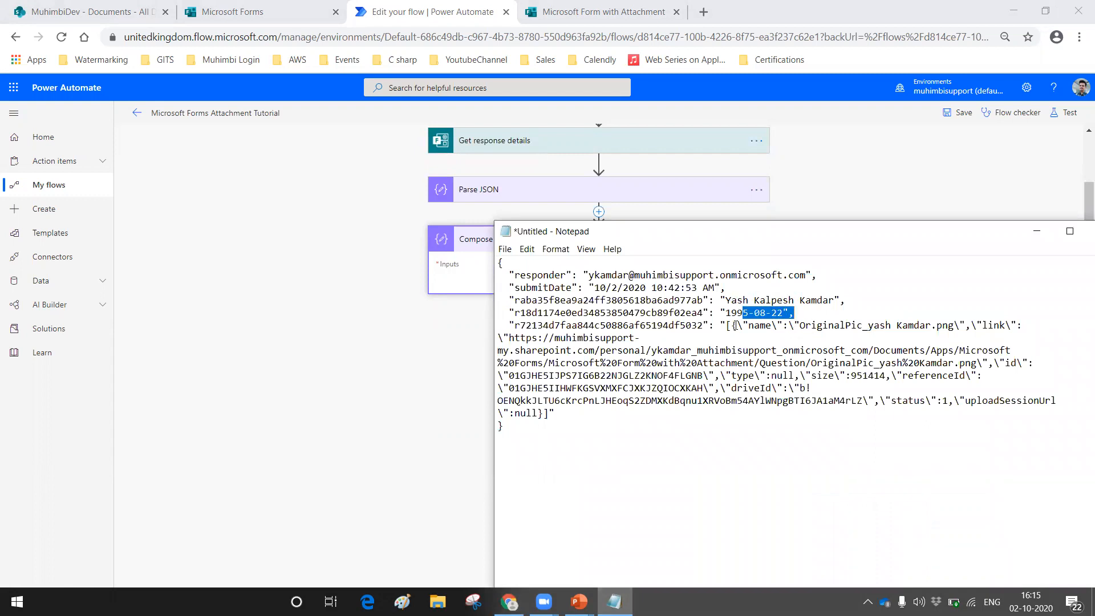
drag(515, 325, 702, 326)
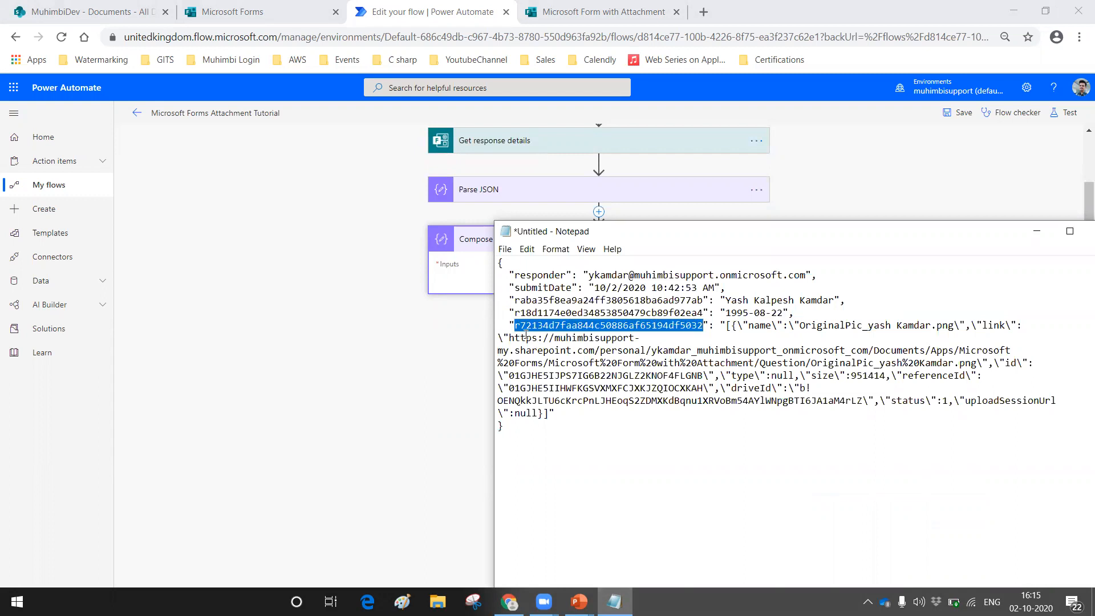
click(469, 239)
click(509, 302)
click(564, 319)
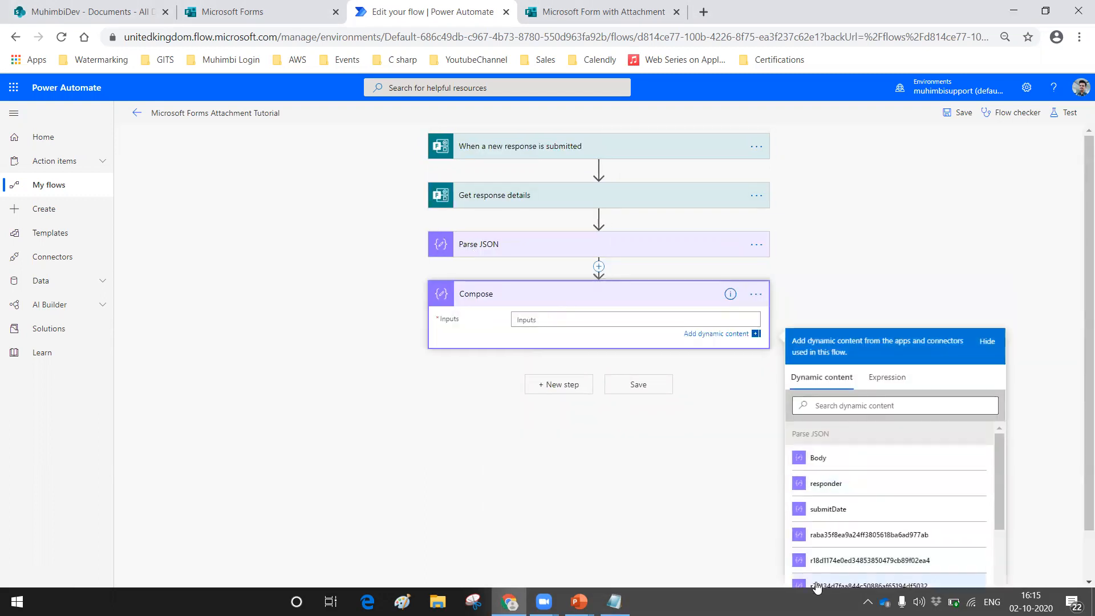
click(855, 583)
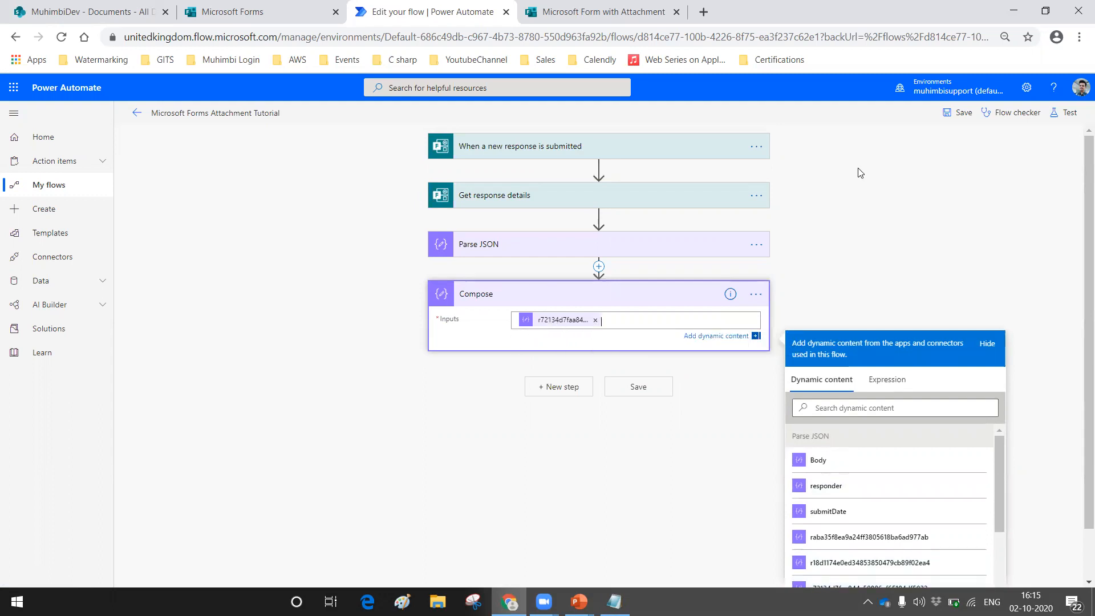
Step: Save and test the flow with the Compose action, using data from a previous run
click(1064, 112)
click(920, 216)
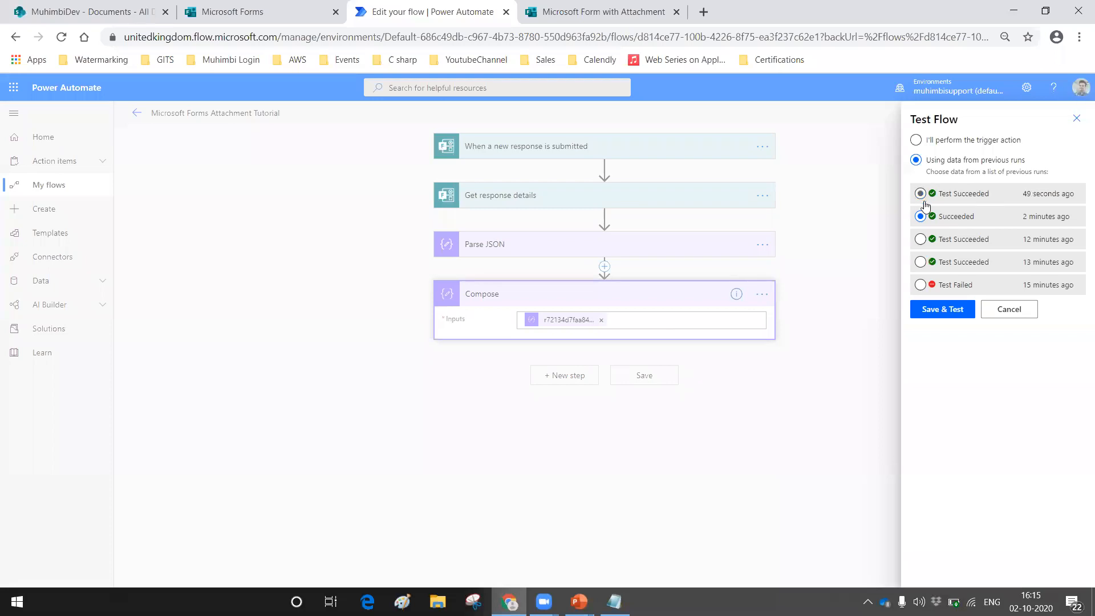
click(927, 313)
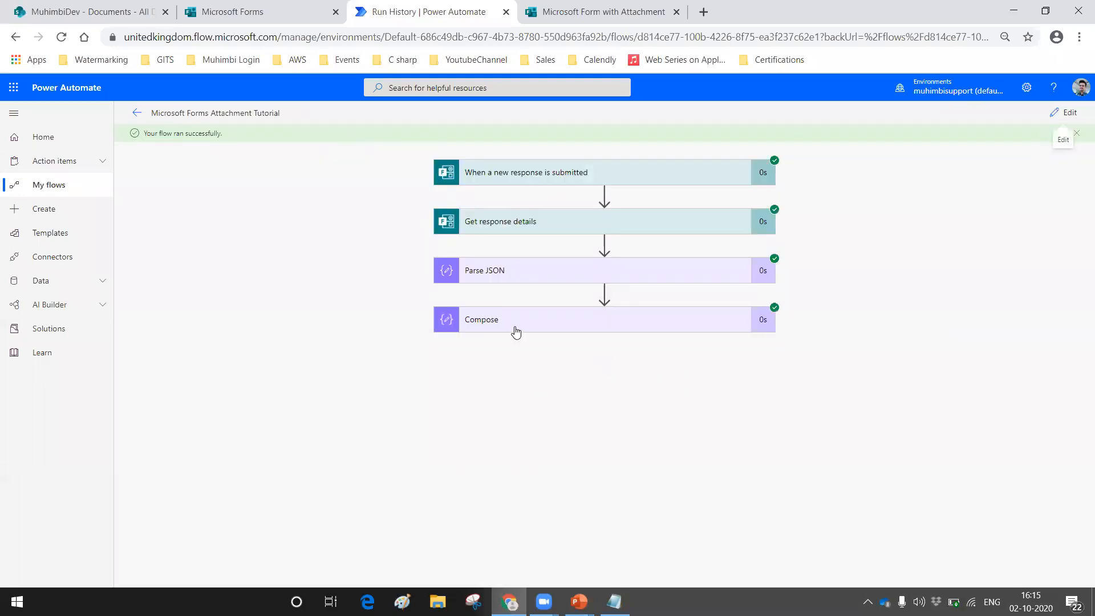
Step: Review the Compose action's output in the run results and copy its full attachment JSON
click(514, 323)
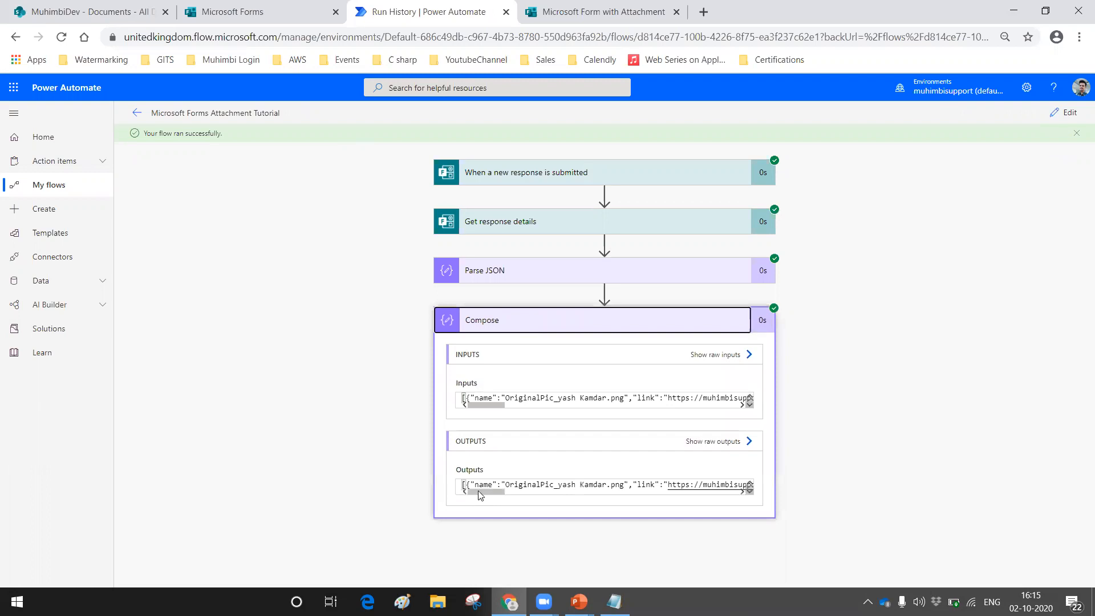
drag(481, 493, 627, 508)
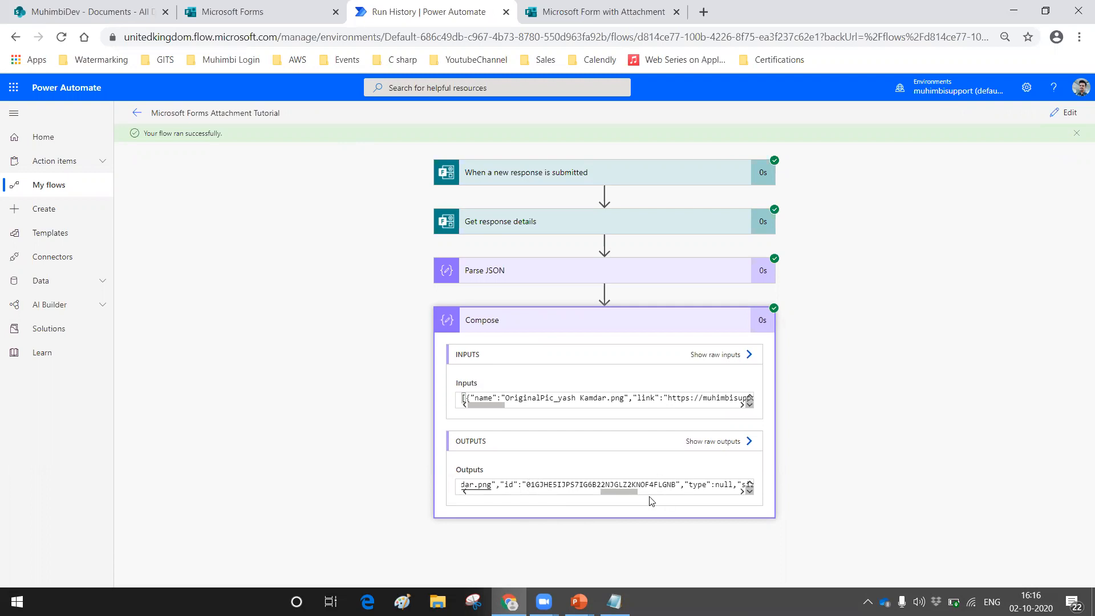
drag(632, 494, 647, 496)
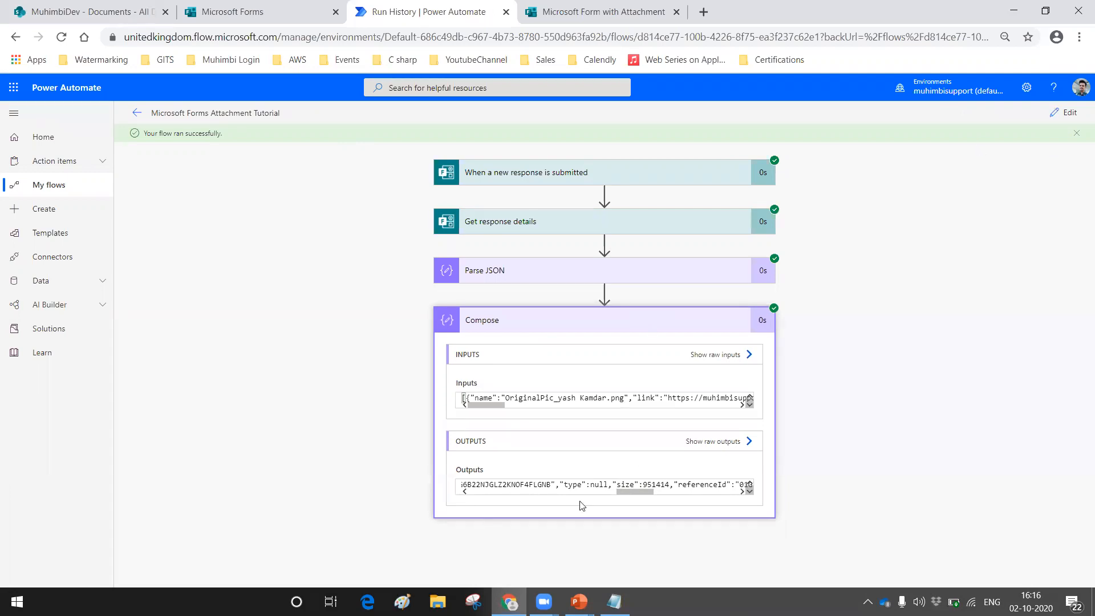
drag(626, 492, 390, 506)
click(497, 483)
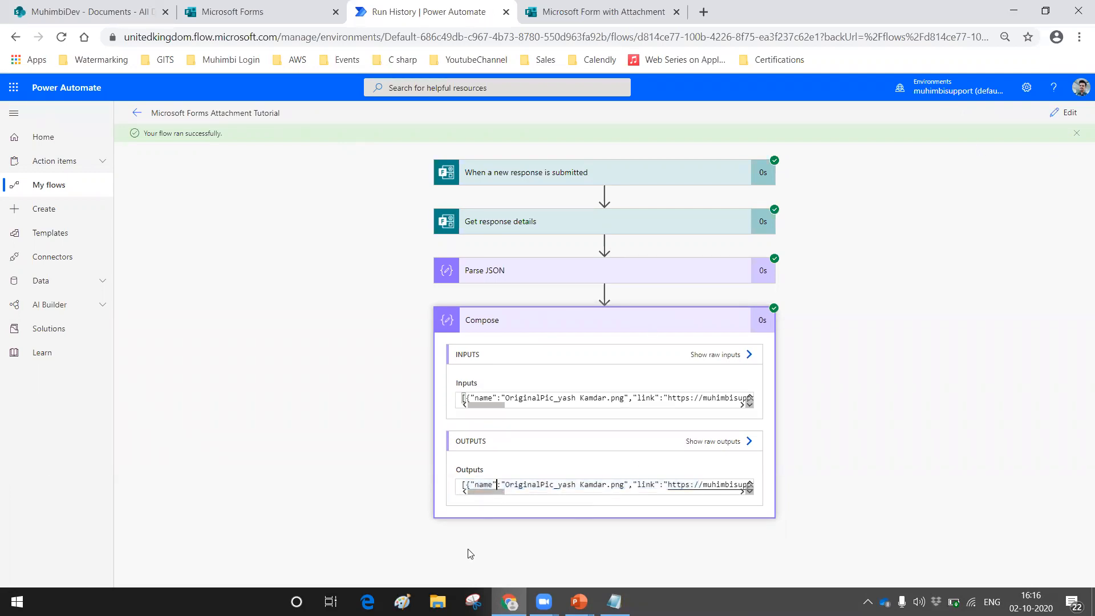
key(ctrl+a)
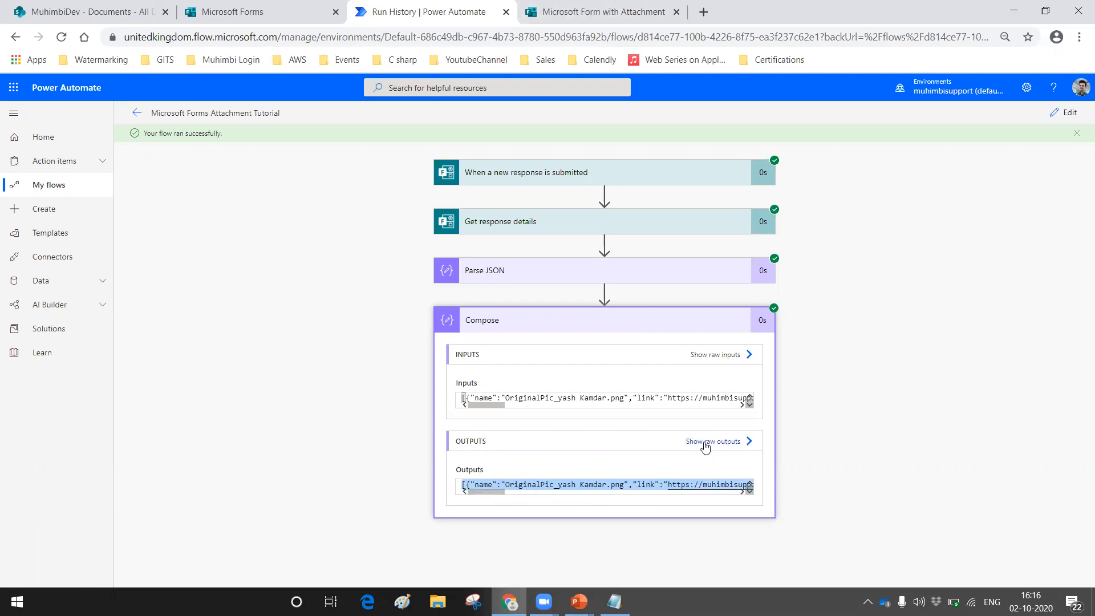
Step: Reopen the flow for editing, add a Parse JSON action after Compose, and set its Content to the Compose Outputs
click(1058, 121)
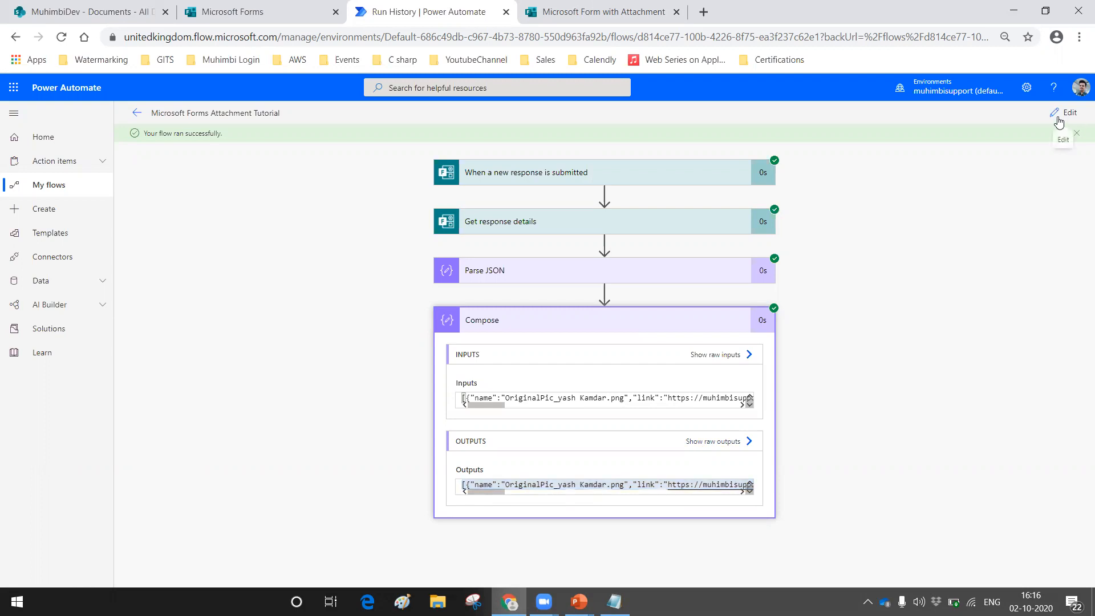
click(563, 375)
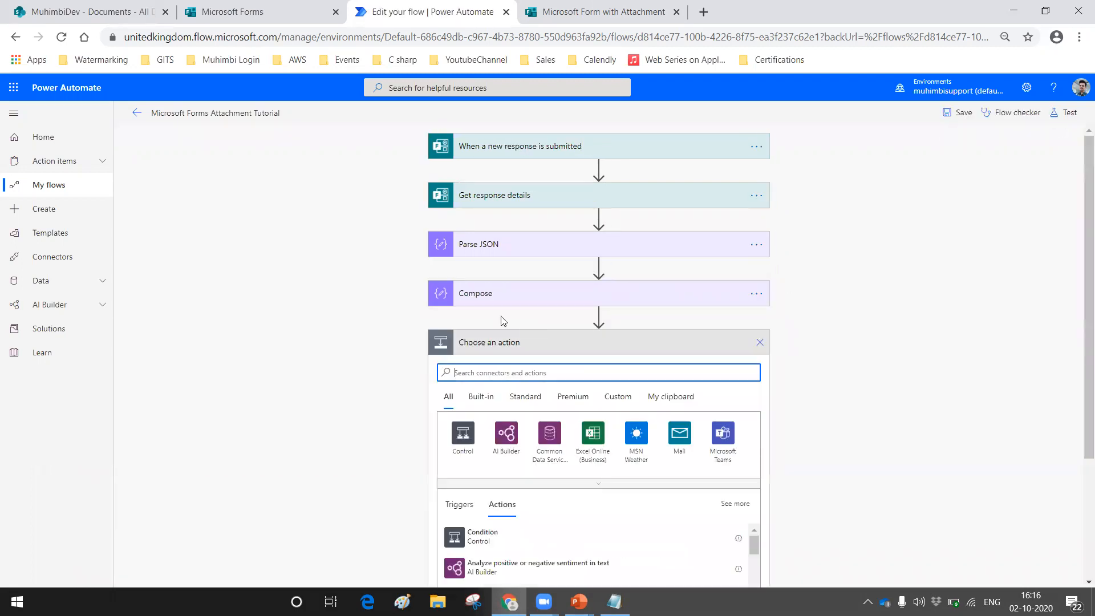
text(parse json)
click(488, 538)
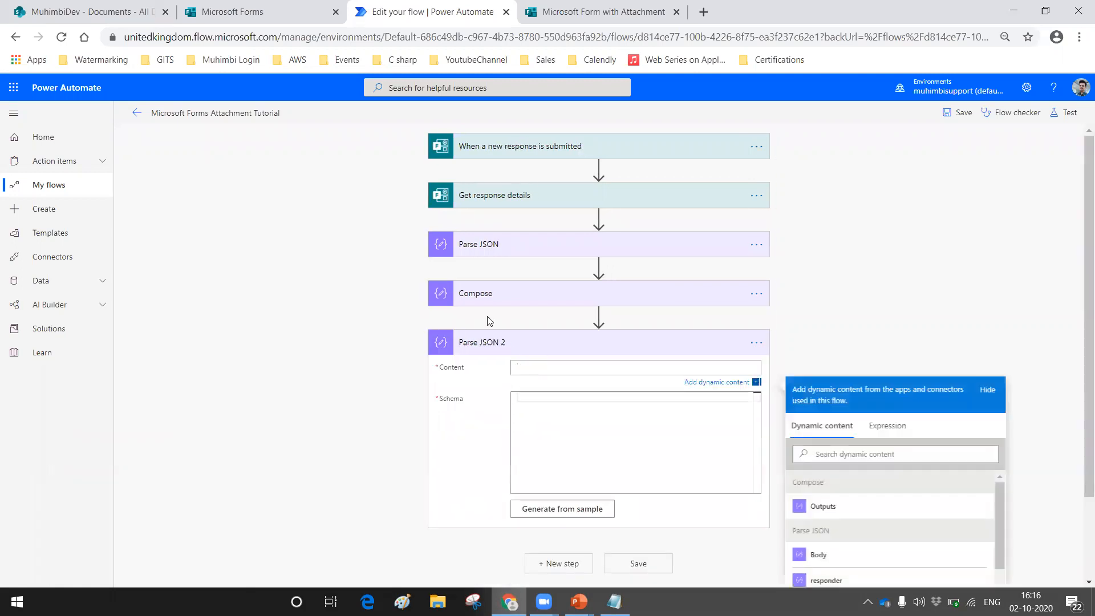
click(813, 508)
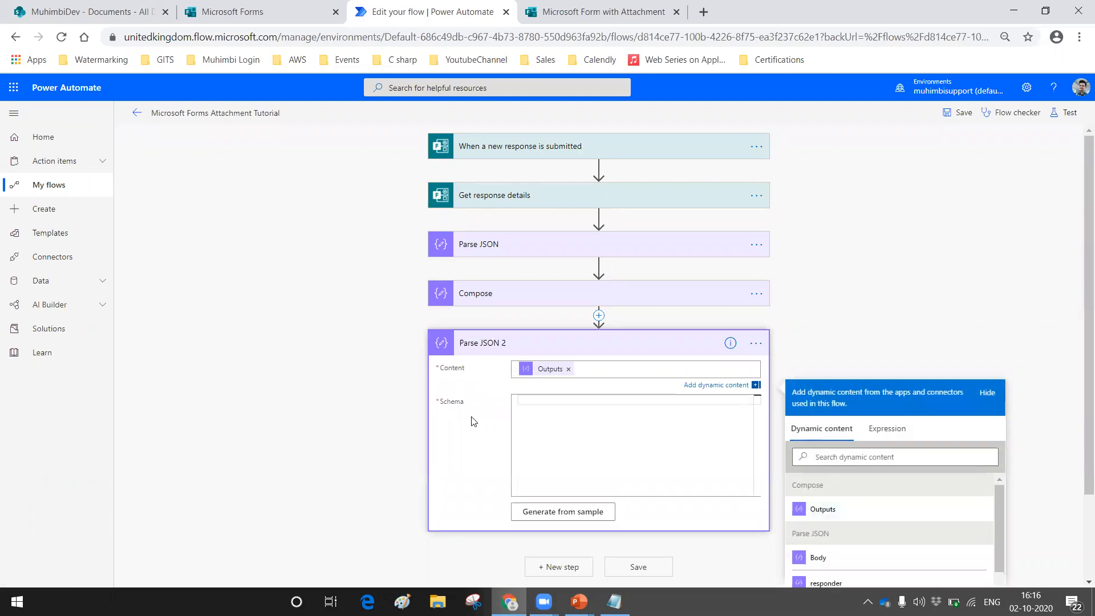
Step: Generate the Parse JSON 2 schema from the copied Compose output as the sample payload
click(530, 510)
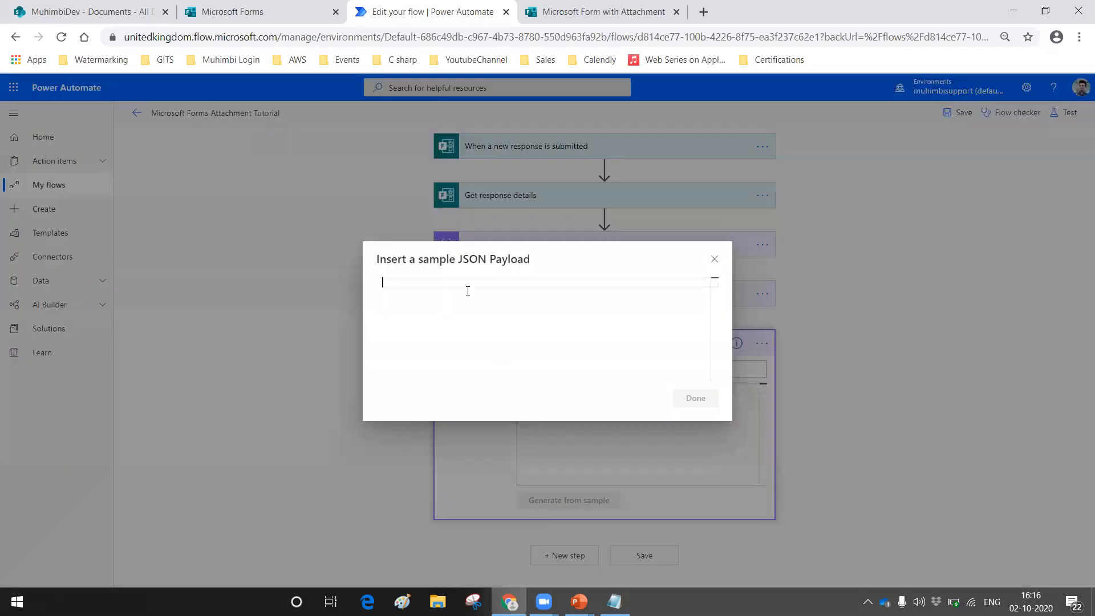
key(ctrl+v)
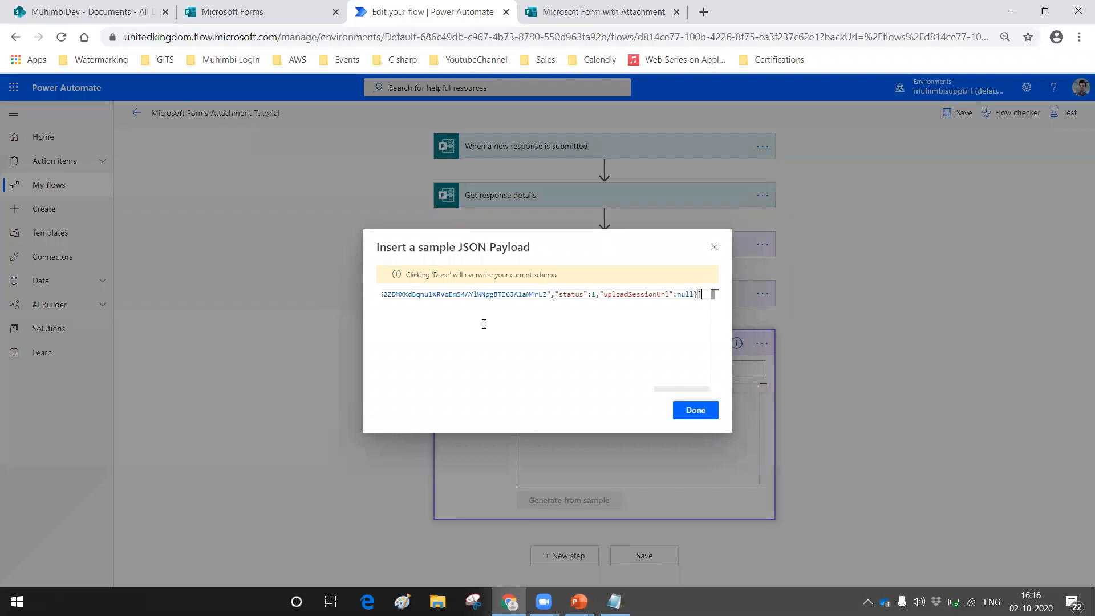
click(696, 398)
Step: Save and test the flow using data from the latest previous run, and examine the Parse JSON 2 output body
click(1065, 113)
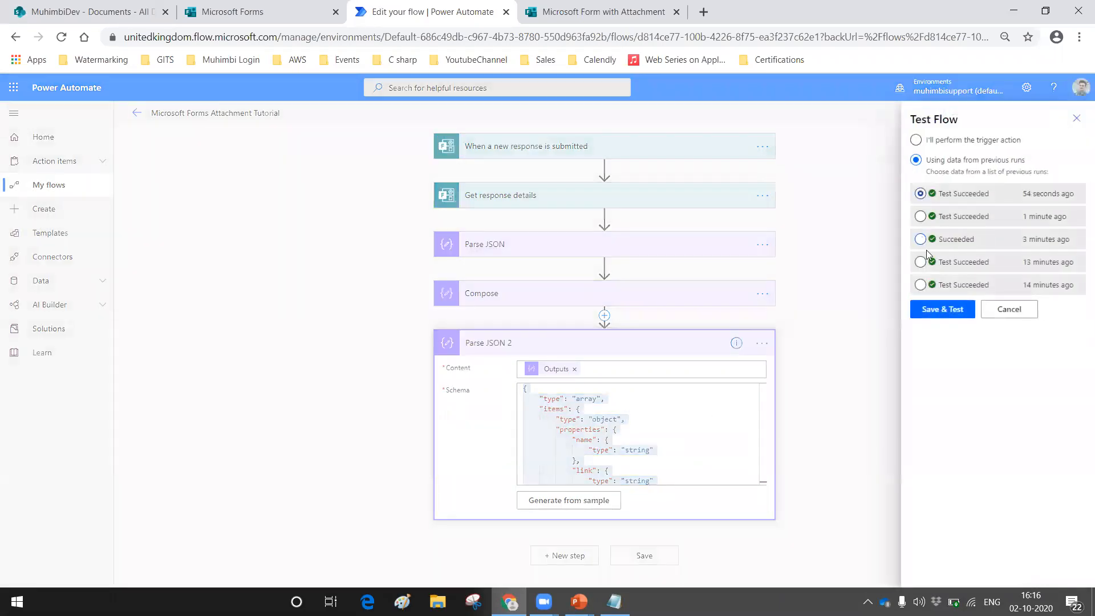
click(927, 313)
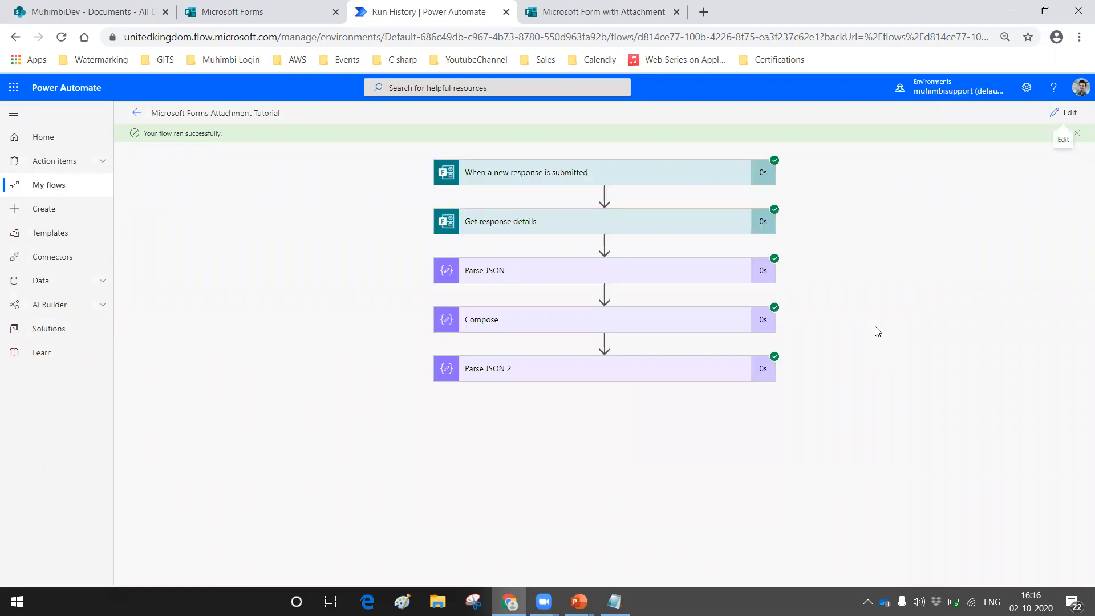
click(579, 374)
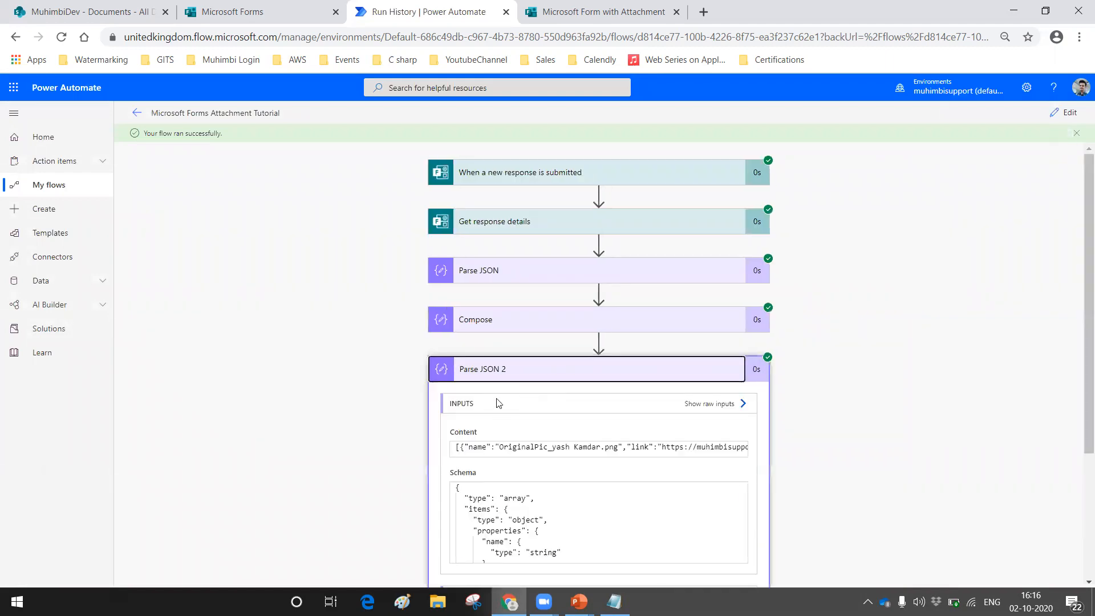
scroll(499, 403, down, 4)
drag(487, 478, 619, 463)
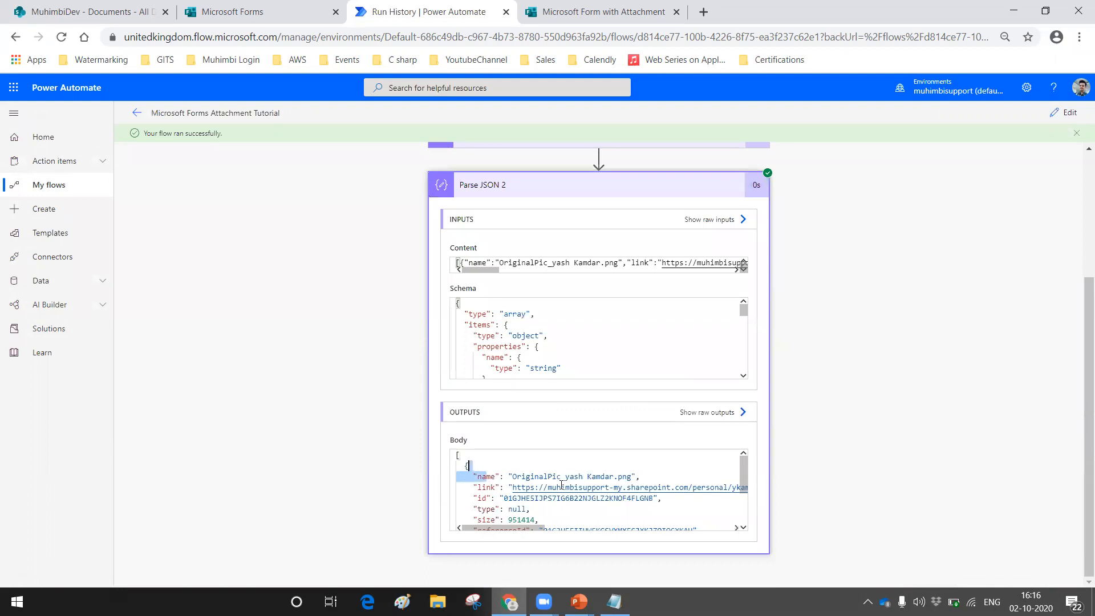
mouse_move(486, 486)
mouse_down()
mouse_move(526, 487)
mouse_move(486, 493)
mouse_up()
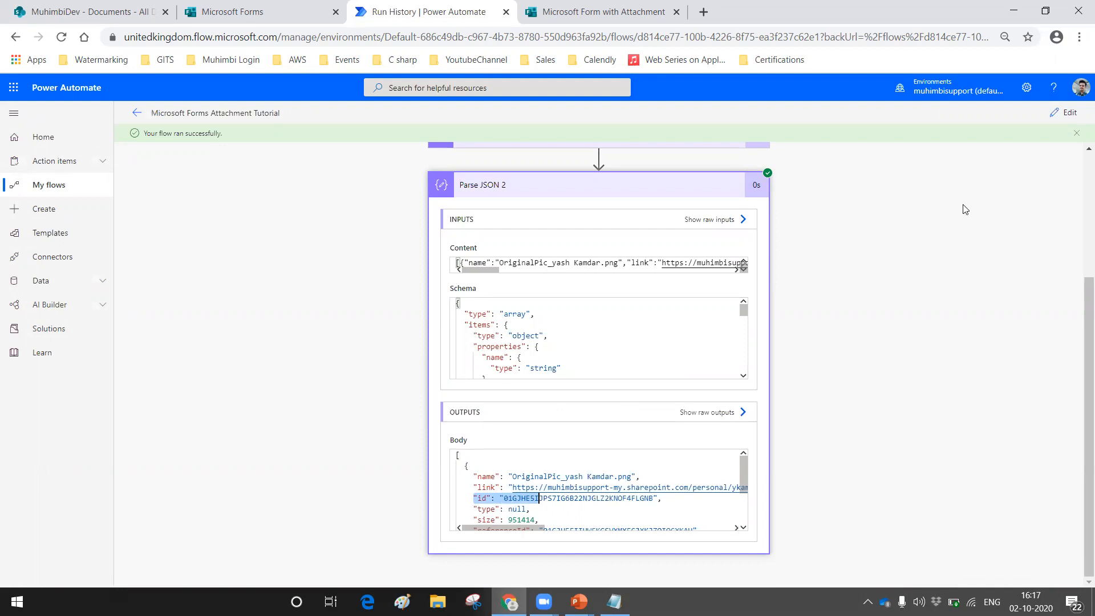
Step: Reopen the flow for editing, add a Compose action after Parse JSON 2, and set its Inputs to the Parse JSON 2 link
click(1064, 112)
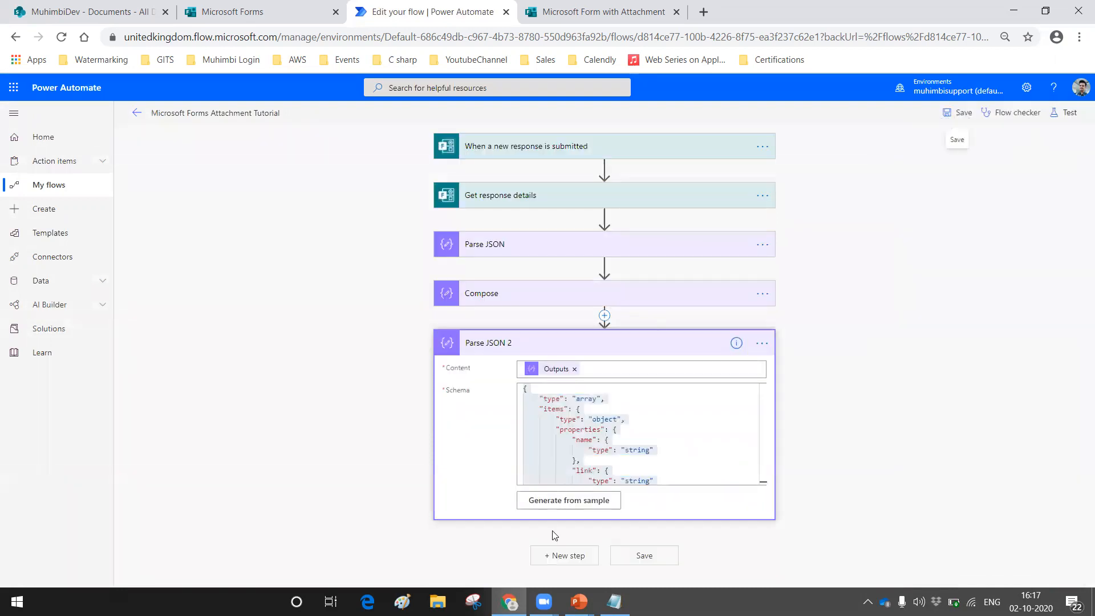
click(558, 554)
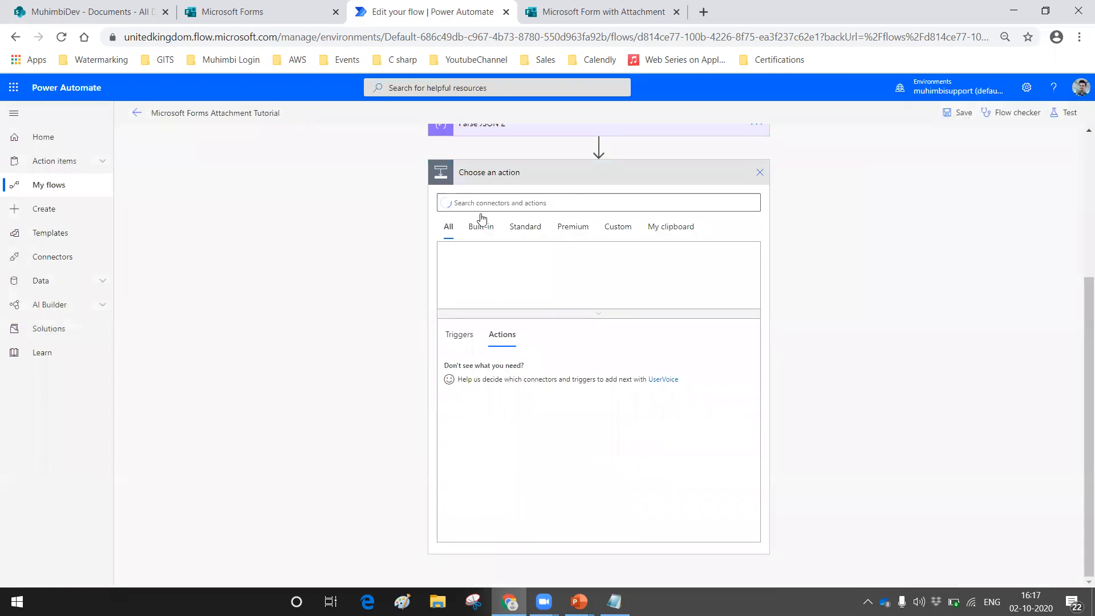
text(compose)
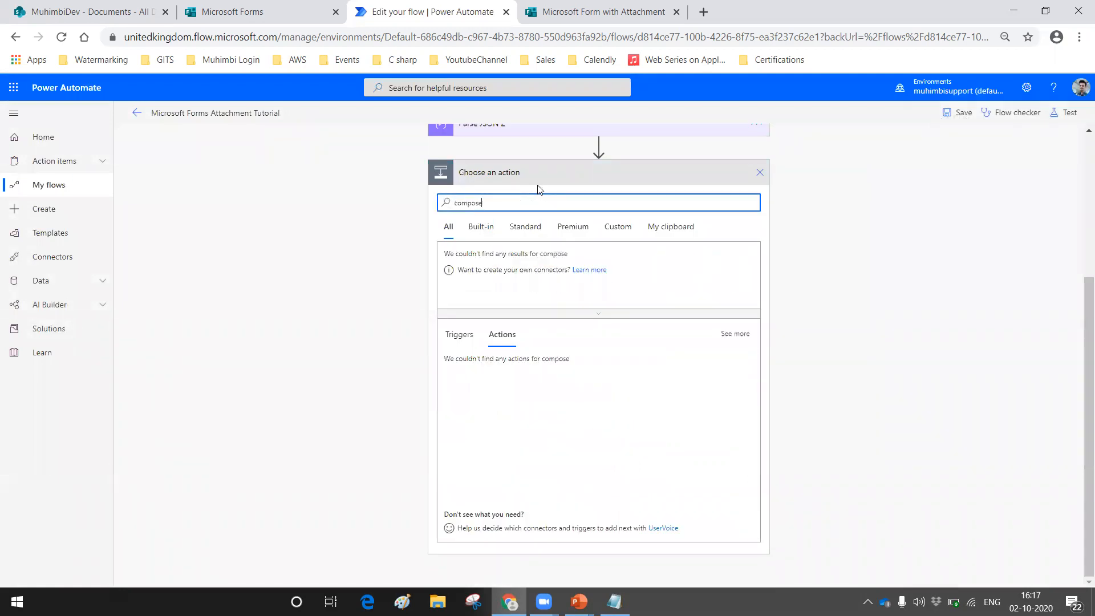
click(462, 366)
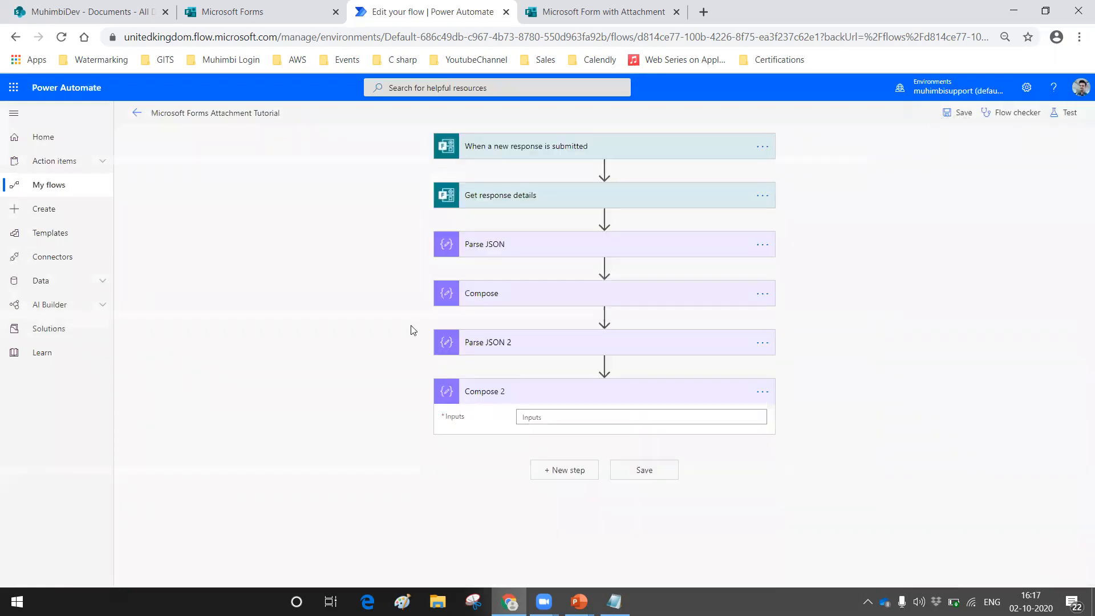
scroll(951, 249, down, 3)
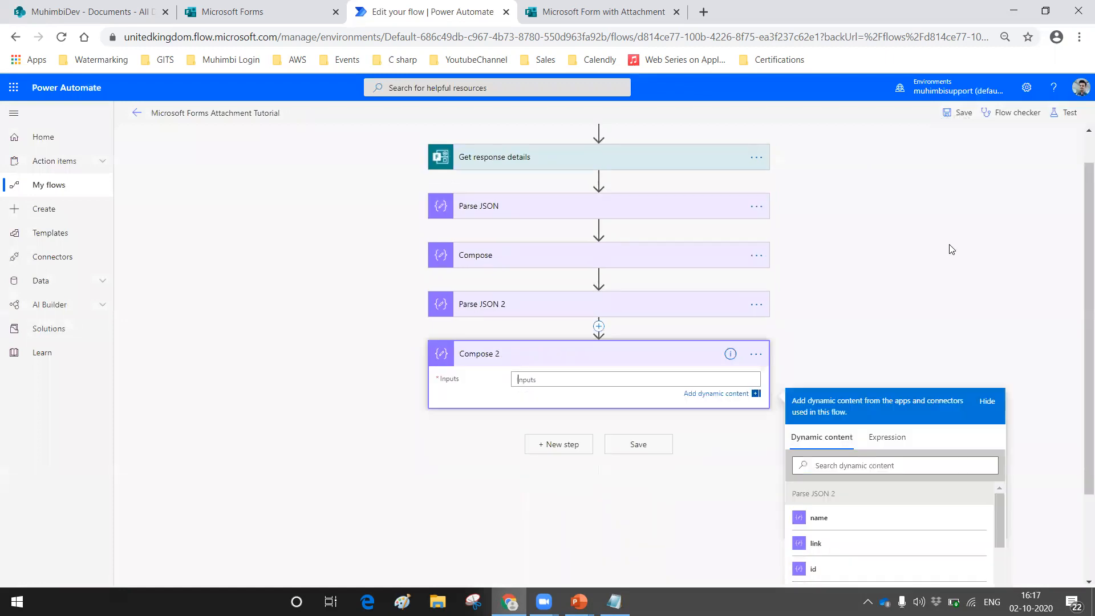
click(829, 456)
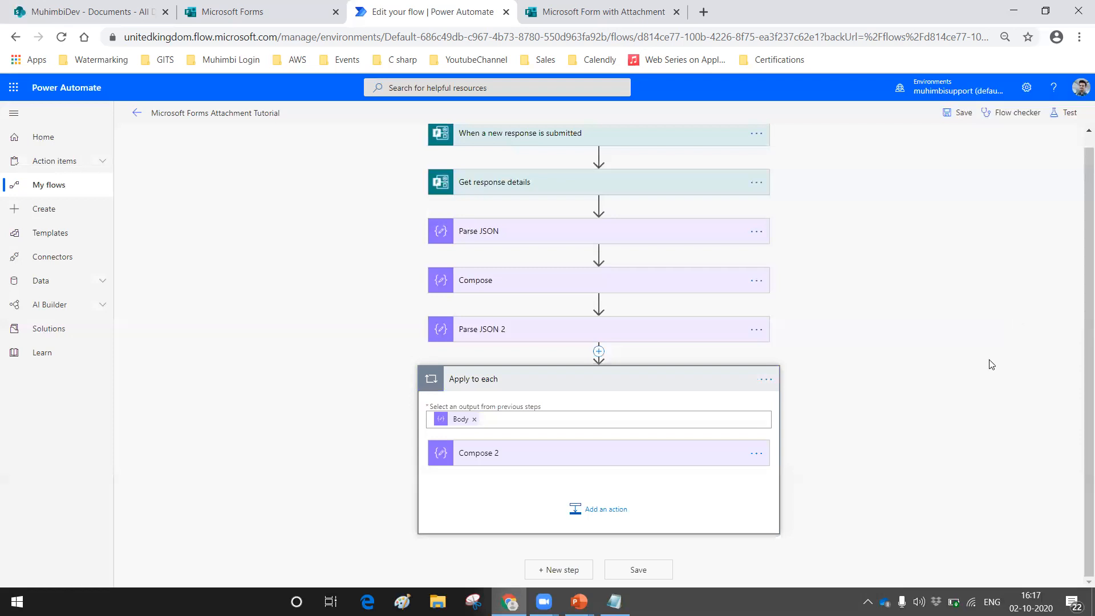
Step: Save and test the flow using data from a previous run, and expand the Compose 2 results inside Apply to each
click(1060, 112)
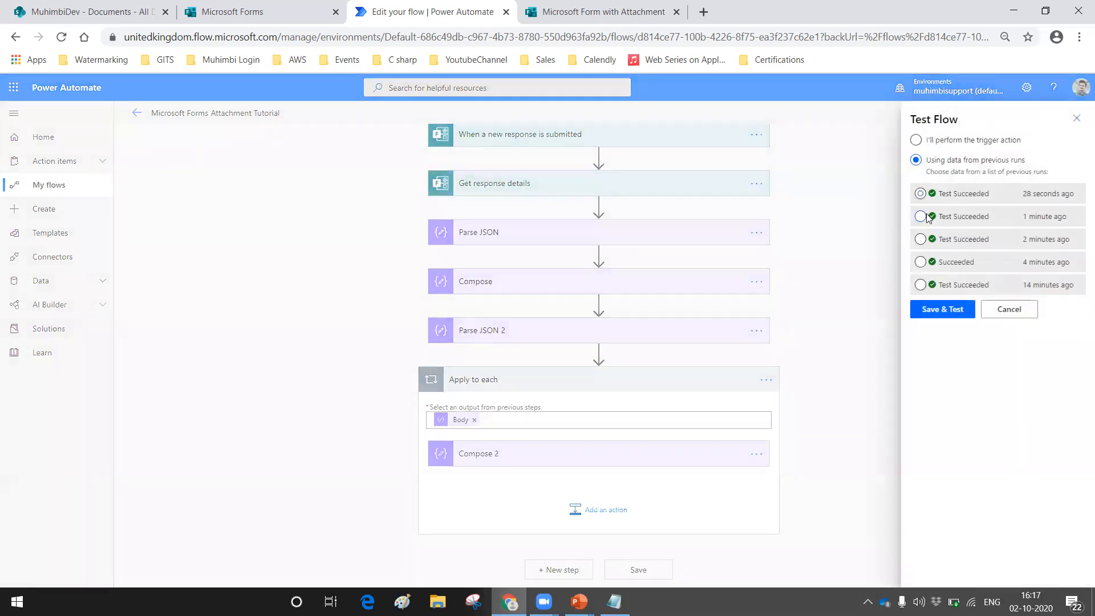
click(936, 311)
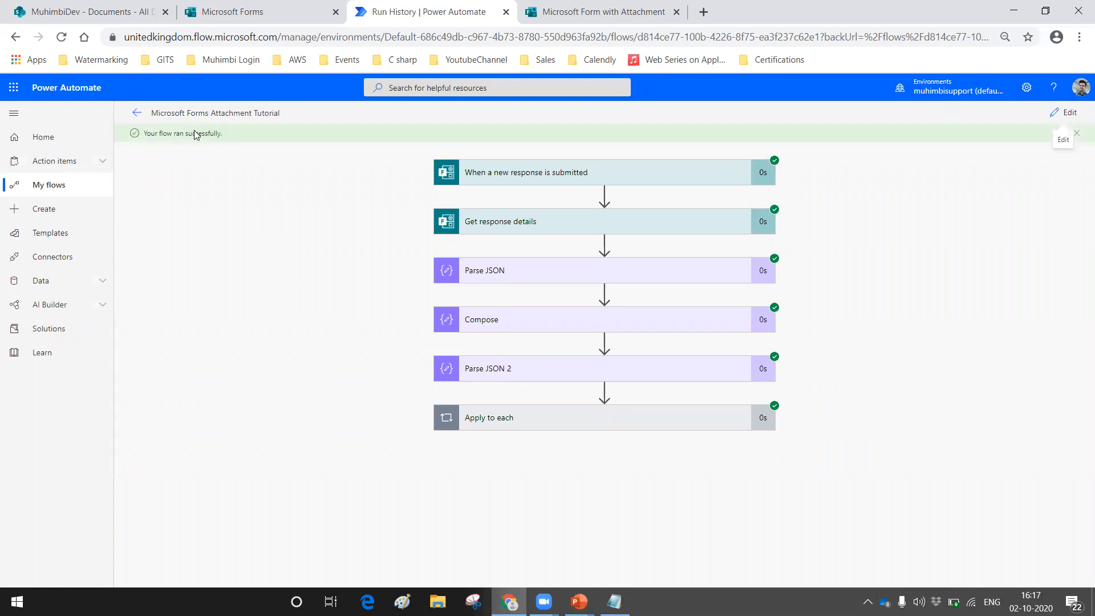
click(495, 418)
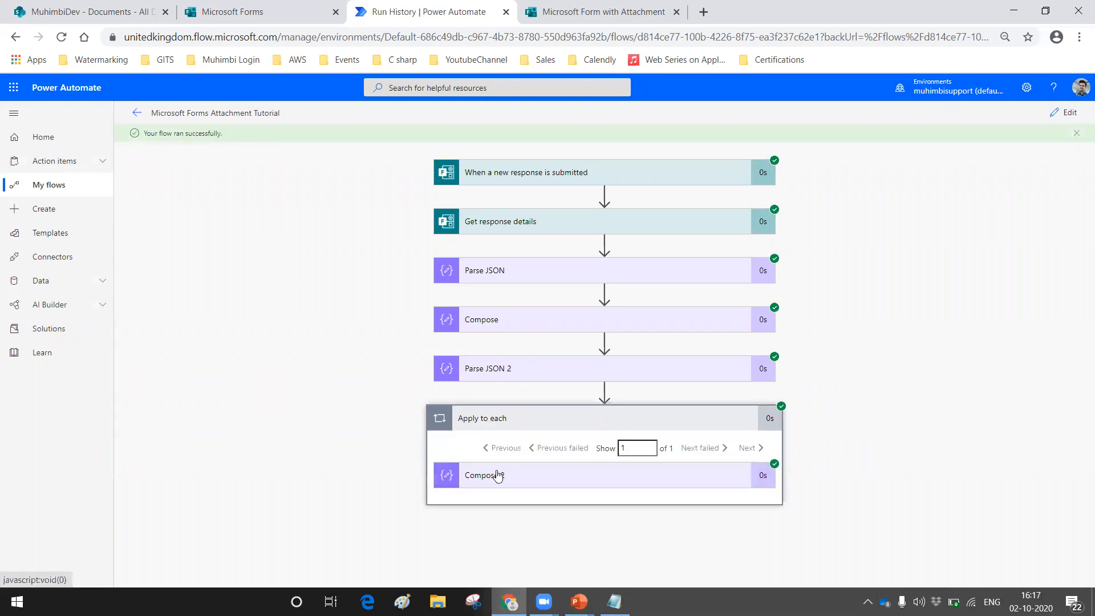
click(498, 475)
scroll(502, 315, down, 2)
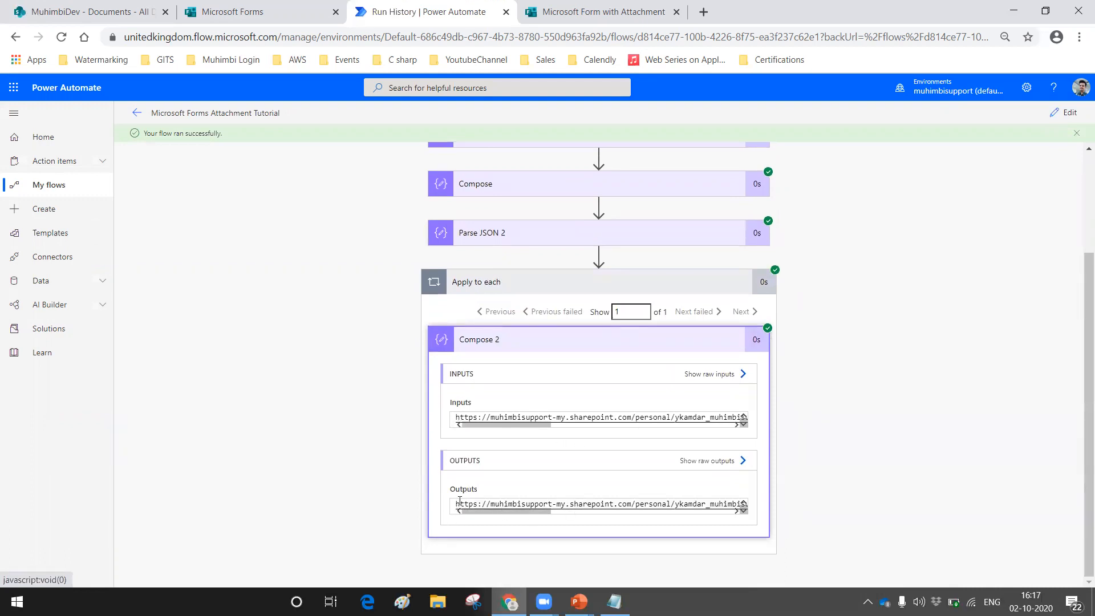
Step: Try to copy the Compose 2 output link into Notepad below the existing JSON text
key(ctrl+a)
click(381, 501)
drag(457, 504, 759, 514)
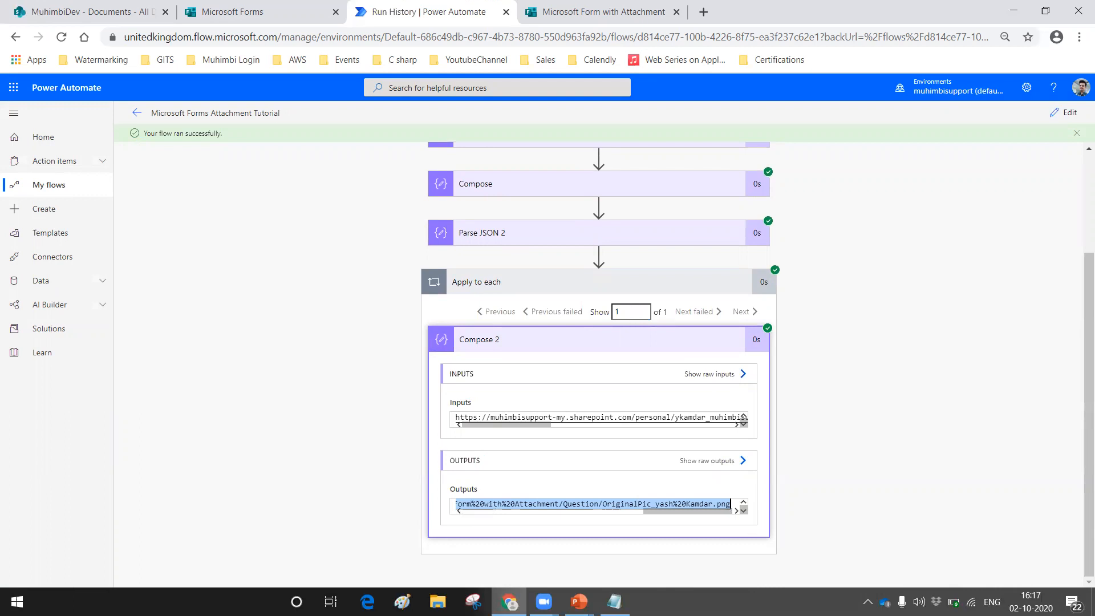
click(614, 601)
click(618, 454)
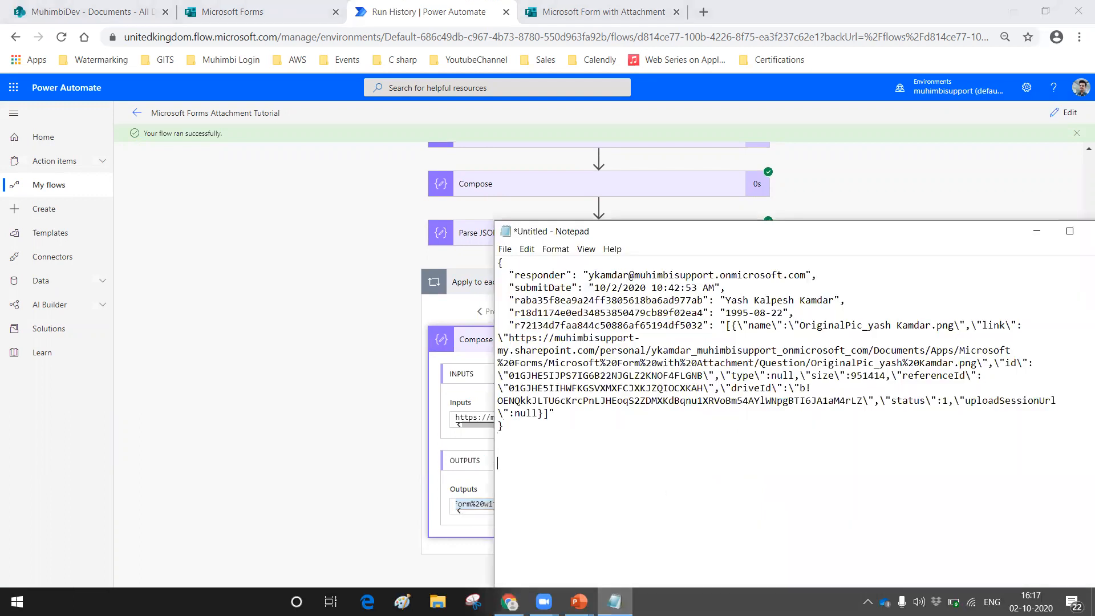
key(ctrl+v)
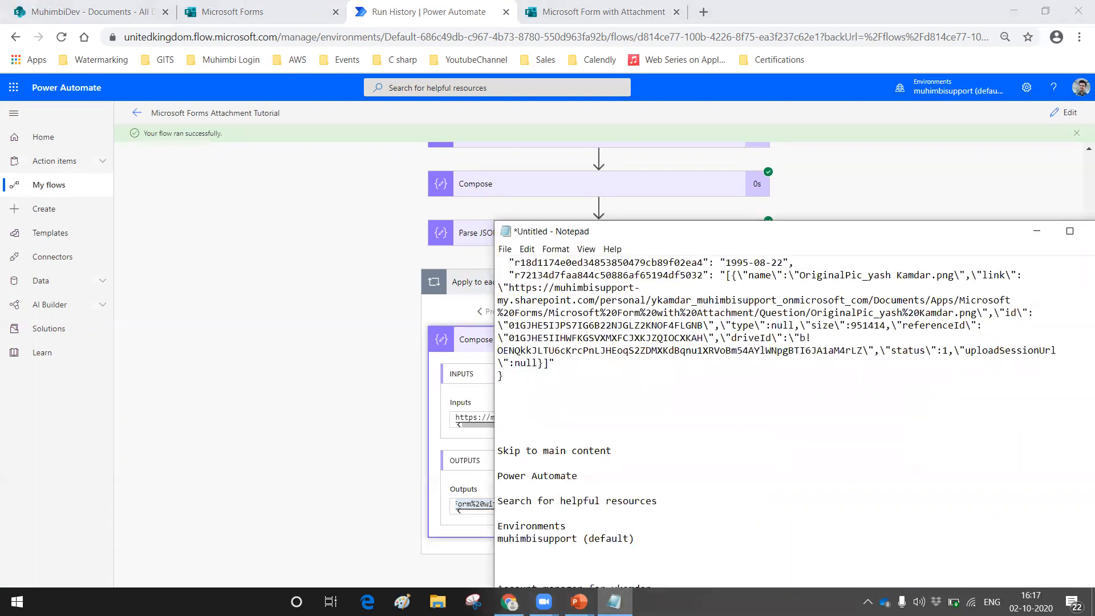
Step: Clear all the text from the Notepad document
drag(489, 451, 635, 538)
key(Delete)
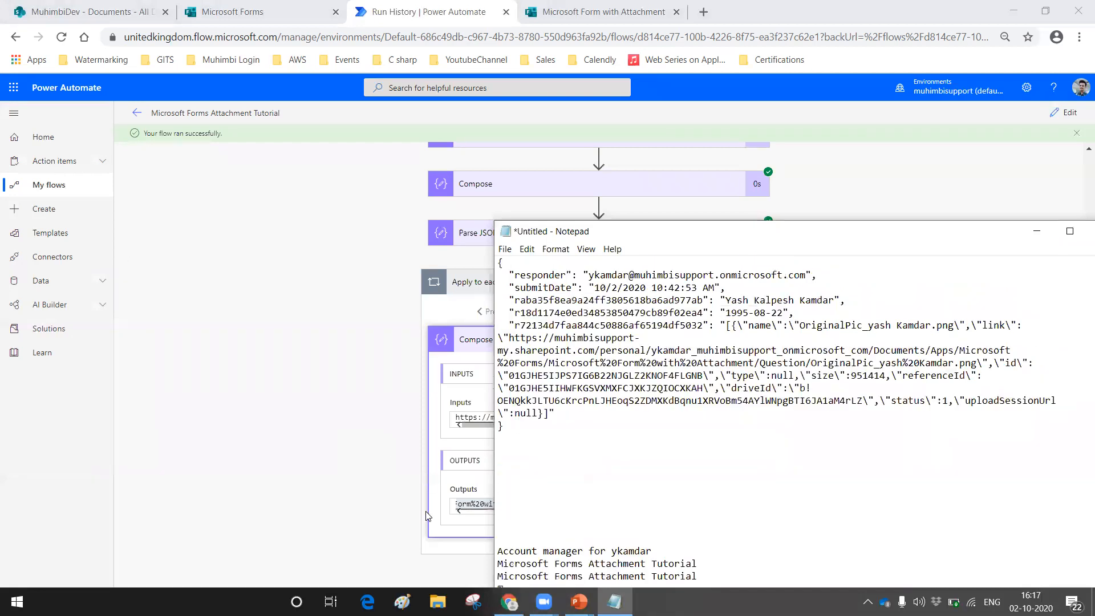
drag(497, 552, 498, 588)
key(ctrl+a)
key(Delete)
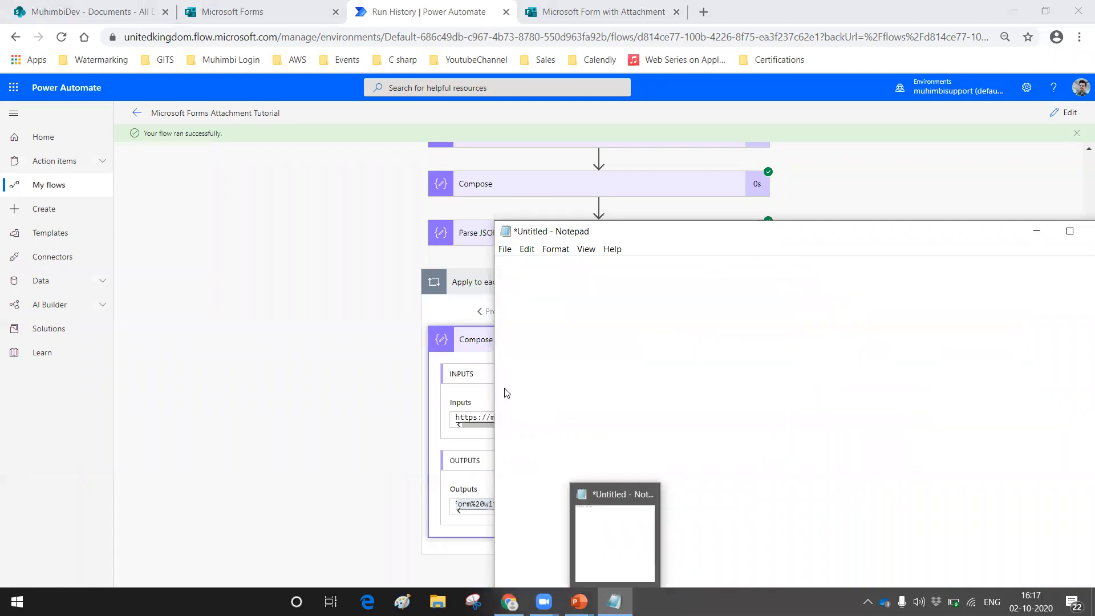
Step: Copy the attachment link from the Compose 2 output into the empty Notepad document and insert blank lines above it
click(341, 419)
drag(464, 506, 458, 504)
key(ctrl+a)
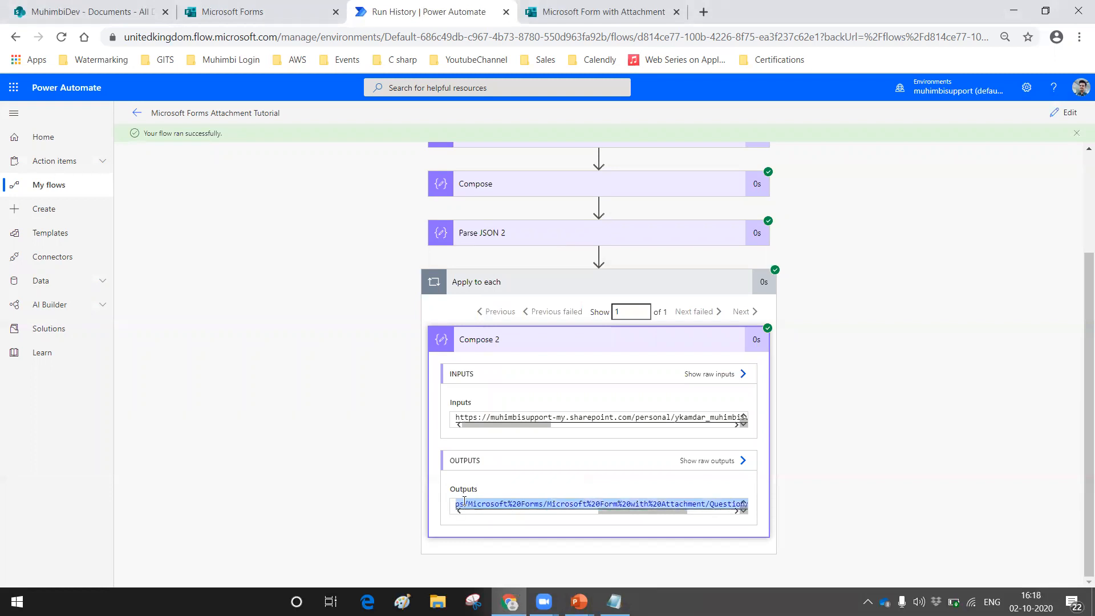
click(614, 601)
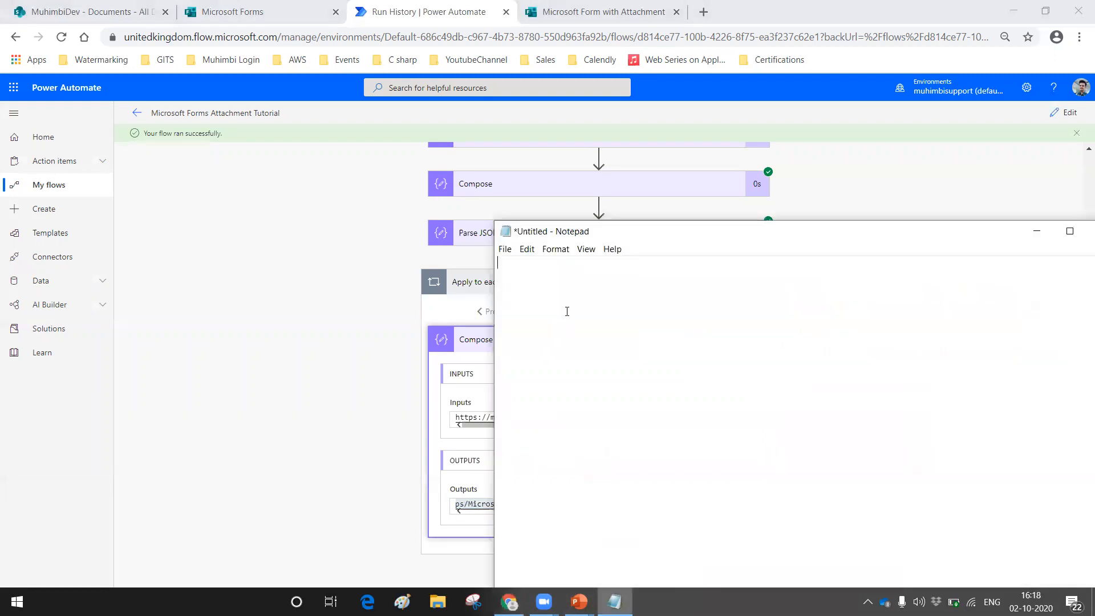
text(https://muhimbisupport-my.sharepoint.com/personal/ykamdar_muhimbisupport_onmicrosoft_com/Documents/Apps/Microsoft%20Forms/Microsoft%20Form%20with%20Attachment/Question/OriginalPic_yash%20Kamdar.png)
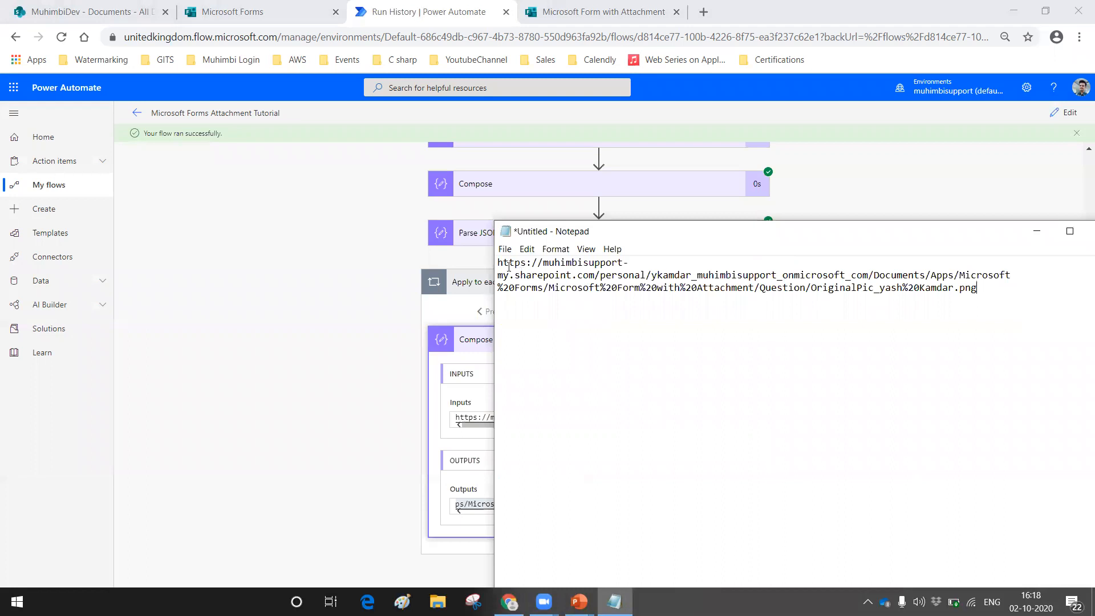
key(Return)
key(Return)
key(Return)
key(Return)
key(Return)
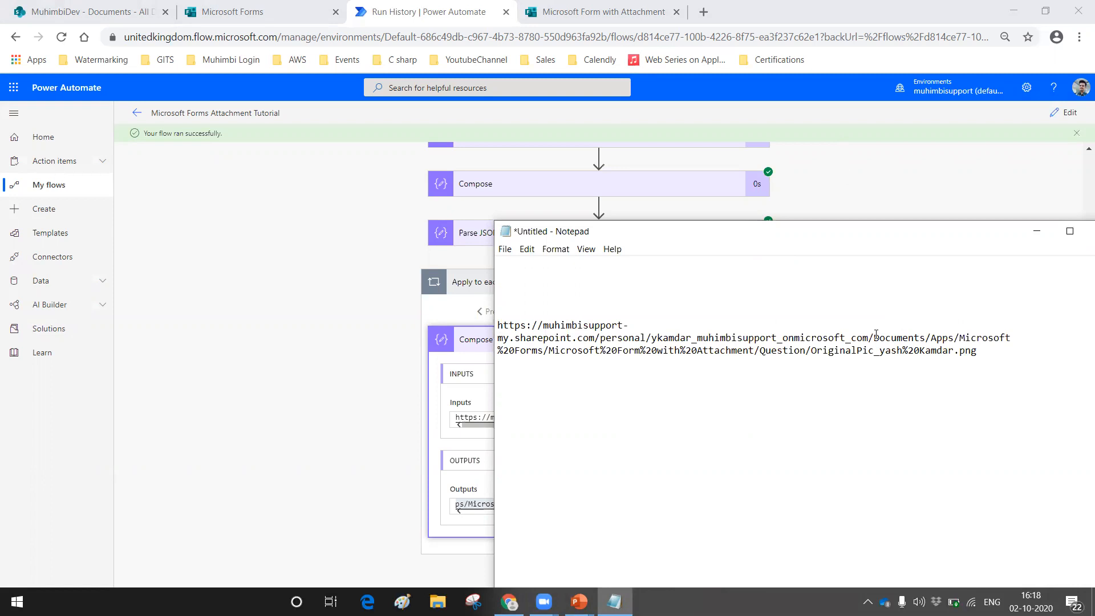
Step: Copy the part of the Notepad link ending at Microsoft%20Forms and open that OneDrive folder in a new browser tab
drag(984, 353, 637, 362)
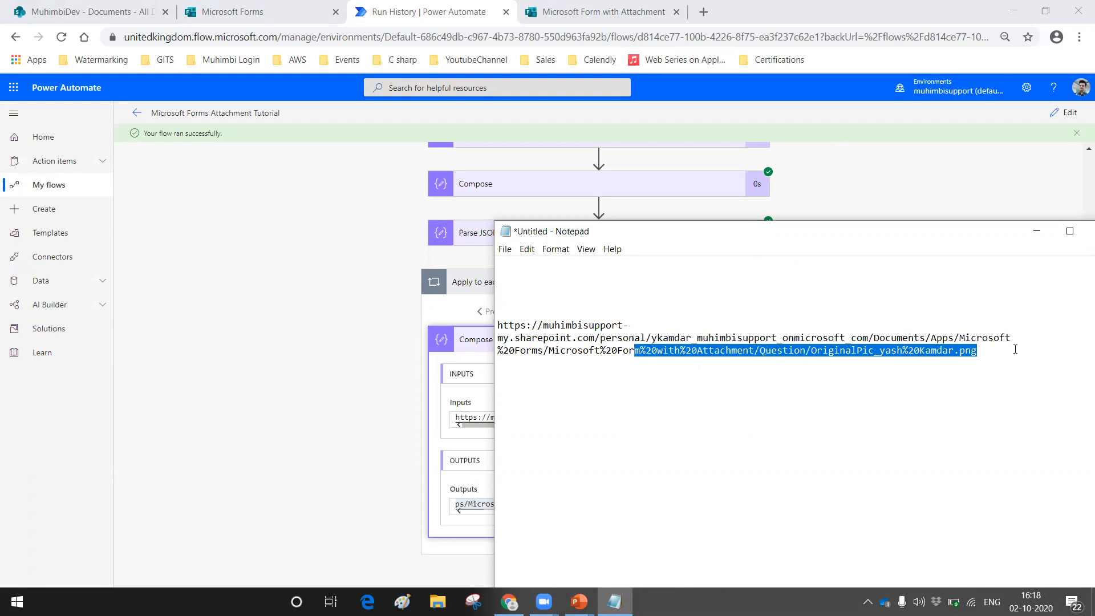
drag(544, 352, 498, 322)
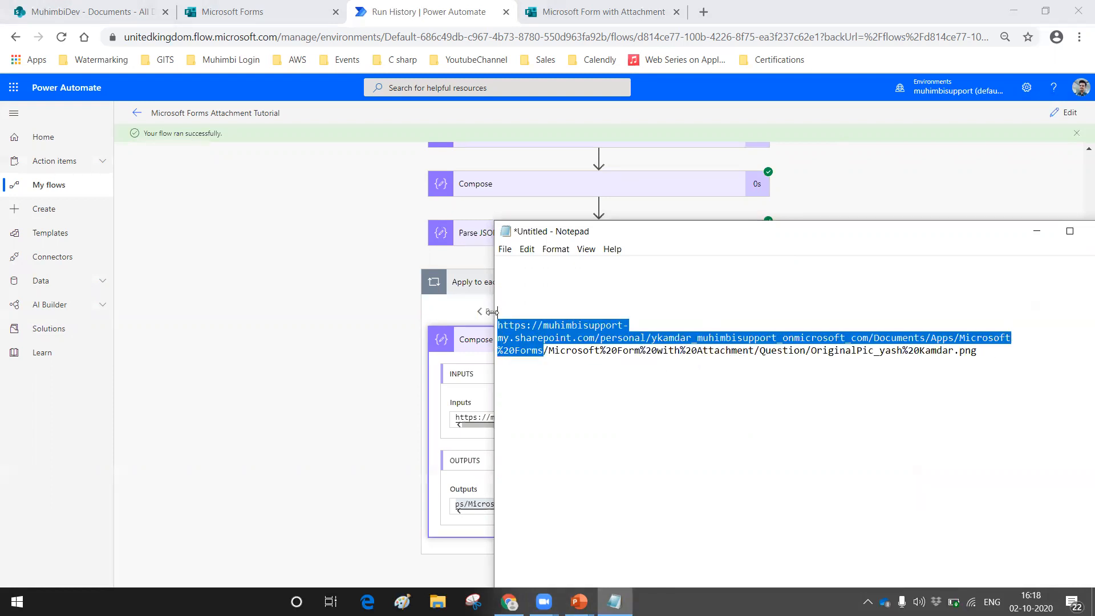
click(694, 12)
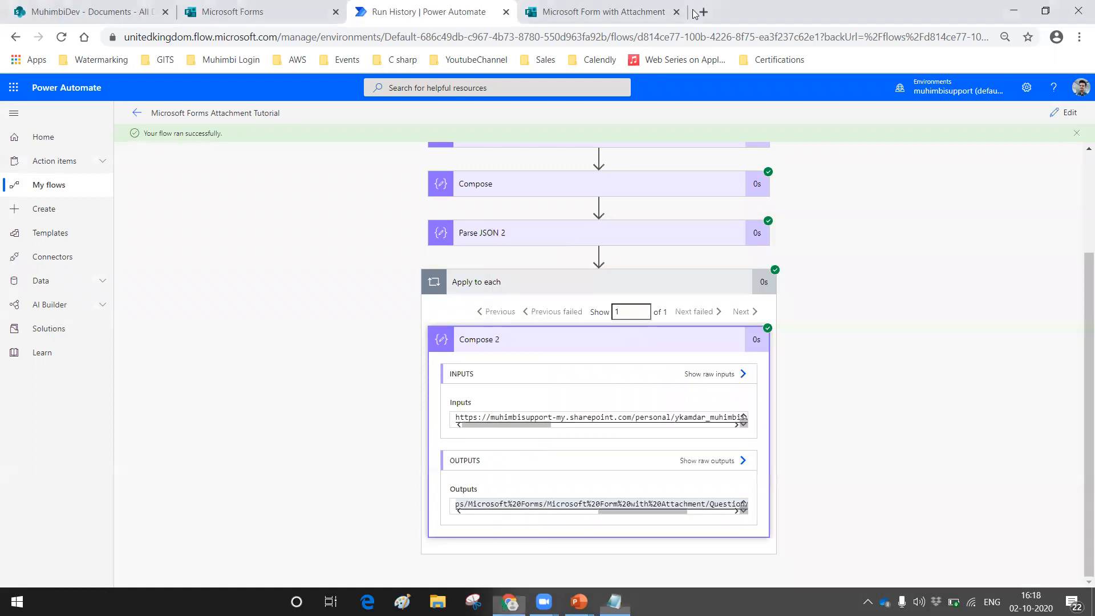
click(703, 11)
click(689, 37)
text(https://muhimbisupport-my.sharepoint.com/personal/ykamdar_muhimbisupport_onmicrosoft_com/Documents/Apps/Microsoft%20Forms)
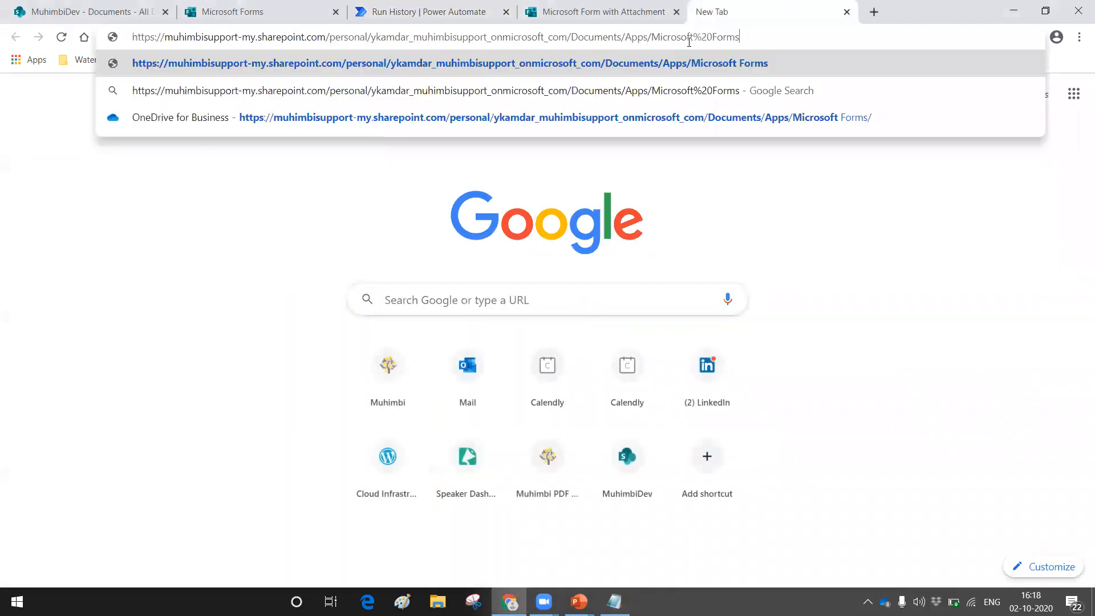
key(Return)
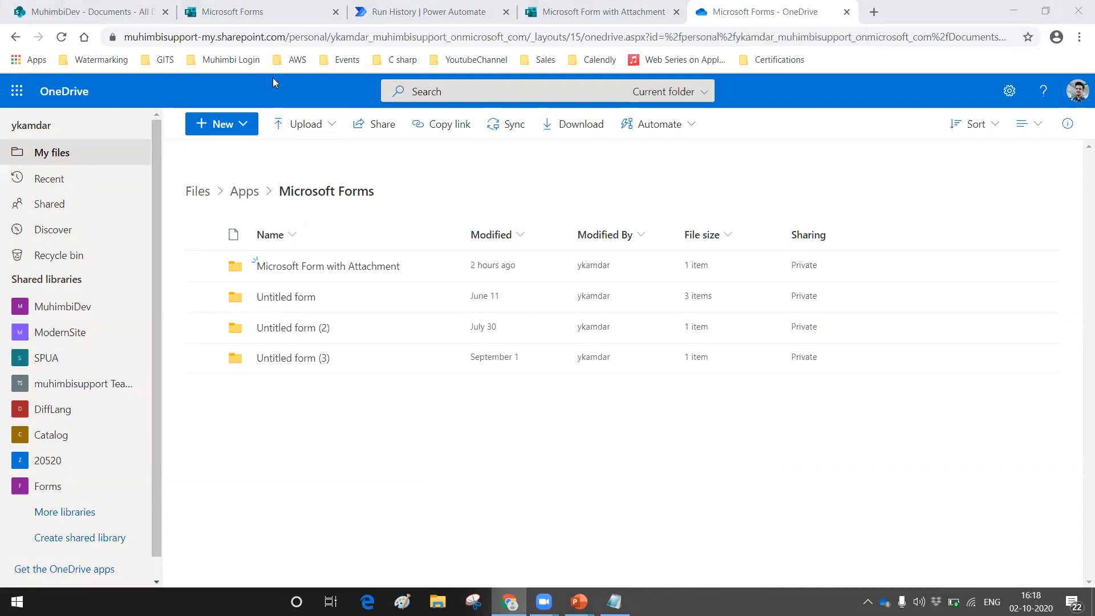
Step: Look over the form folders in OneDrive and open Microsoft Form with Attachment and its Question subfolder to find the uploaded file
click(203, 265)
click(202, 296)
click(203, 327)
click(204, 358)
click(222, 430)
click(317, 273)
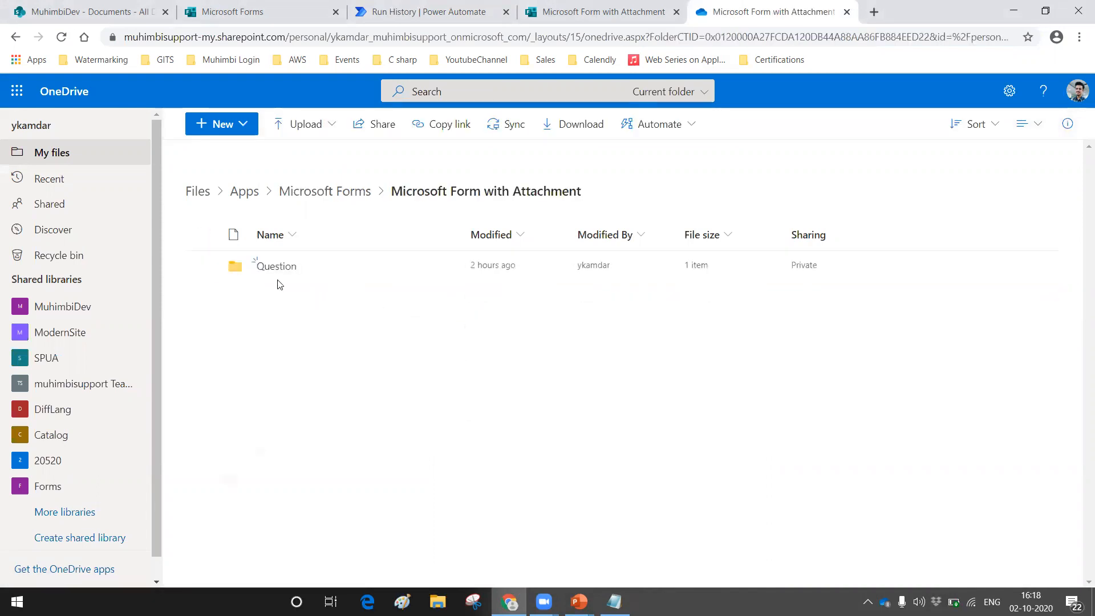
click(265, 266)
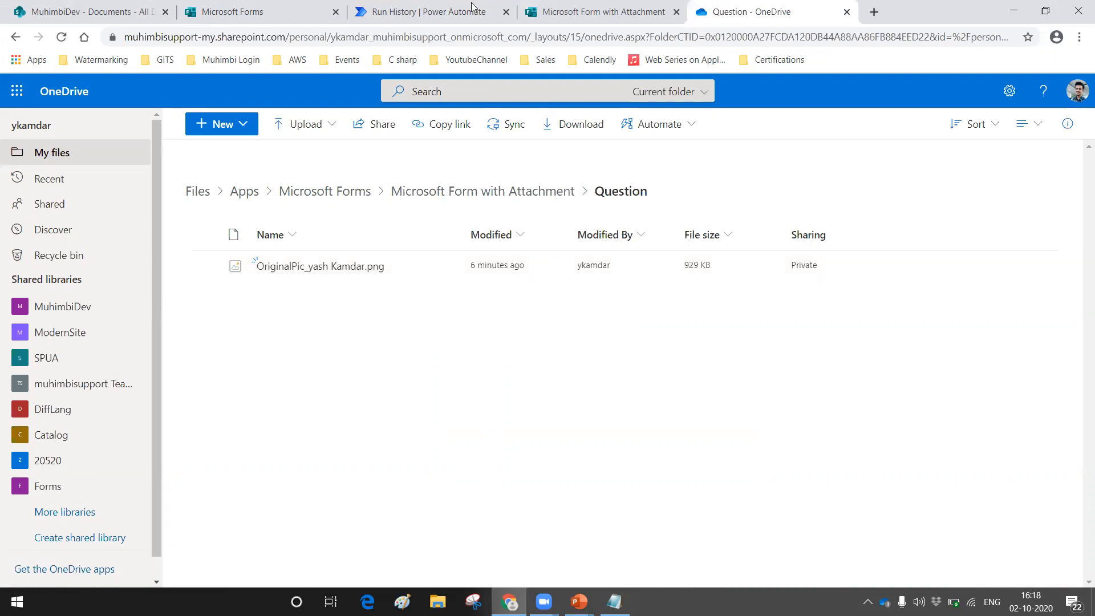
Step: Edit the flow and add a OneDrive for Business Get file content action inside Apply to each, with Parse JSON 2's id as File
click(428, 11)
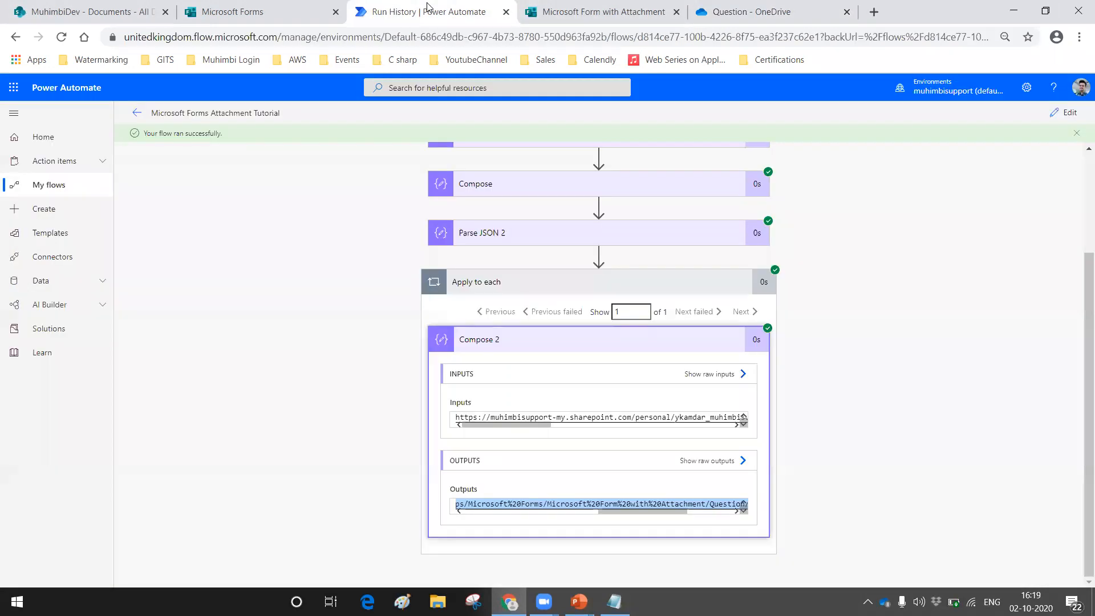
click(1065, 112)
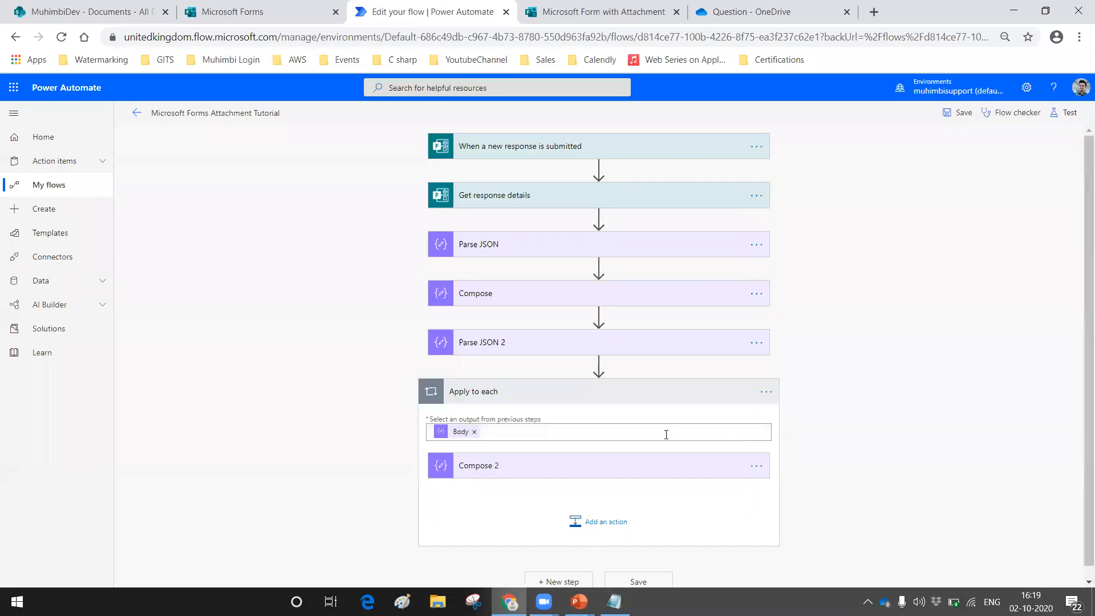
click(582, 521)
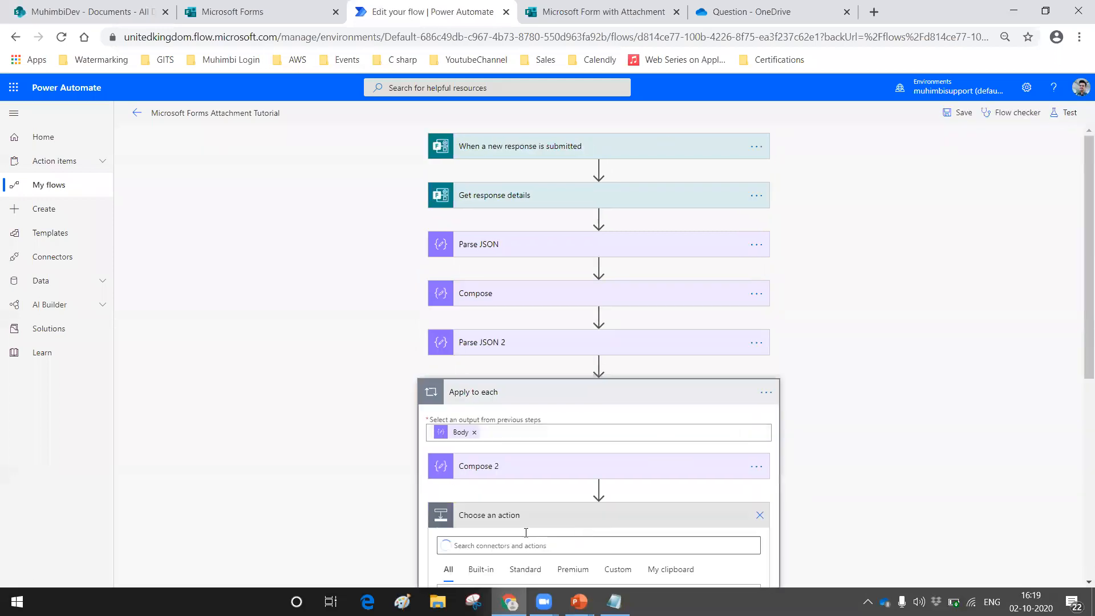
text(get file content)
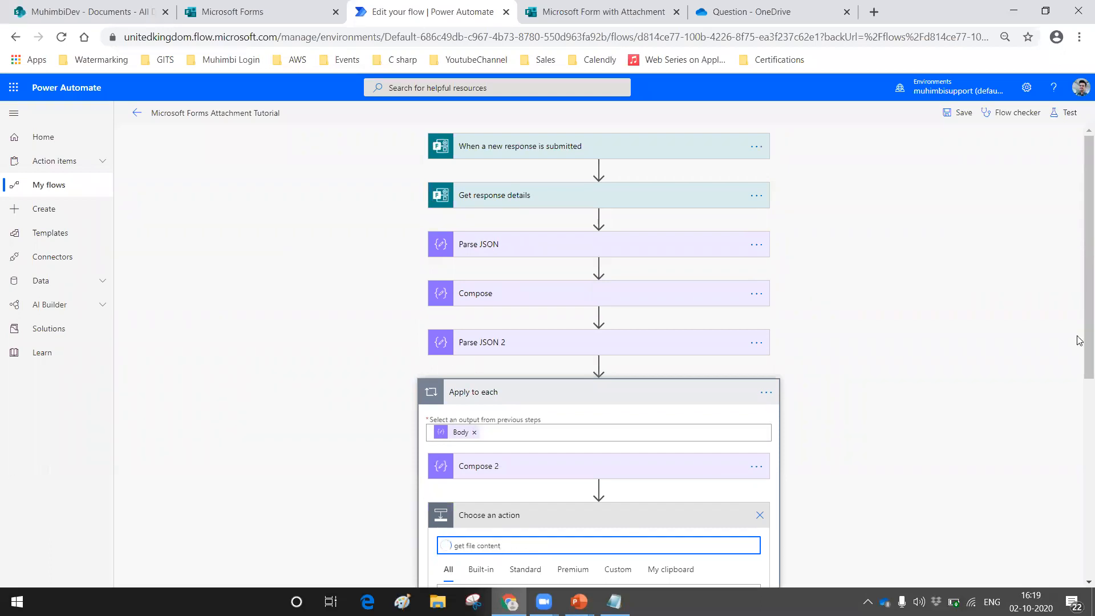
scroll(827, 281, down, 5)
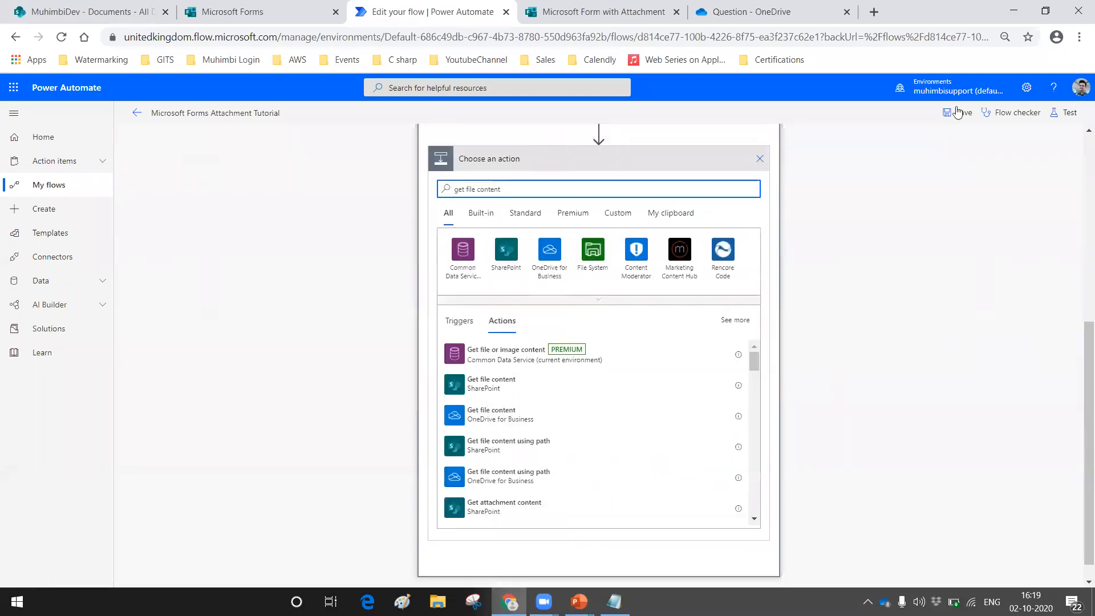
click(496, 425)
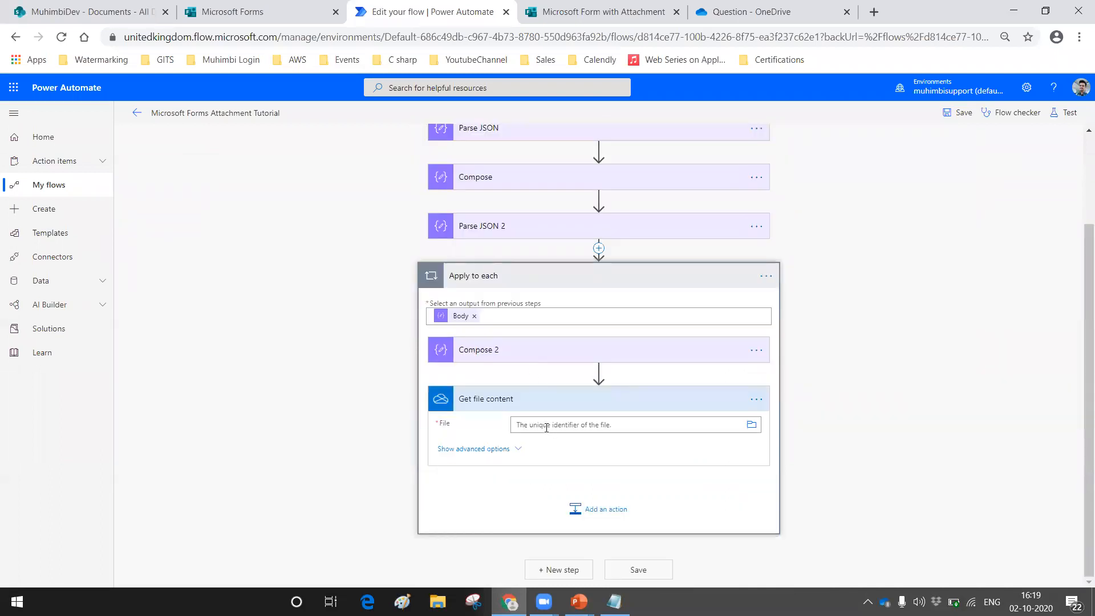
click(549, 432)
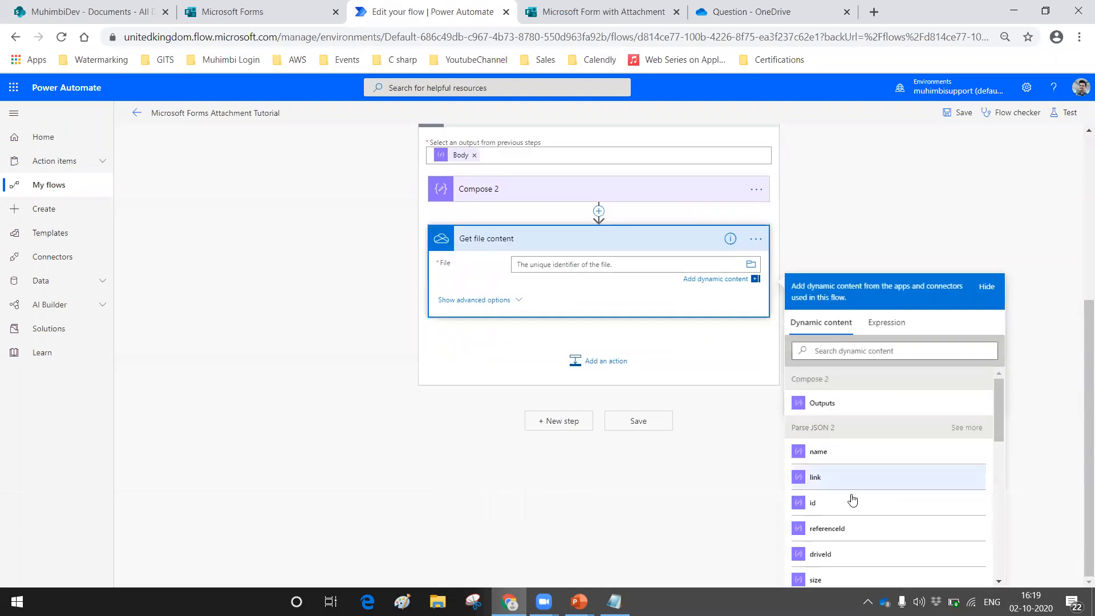
click(826, 504)
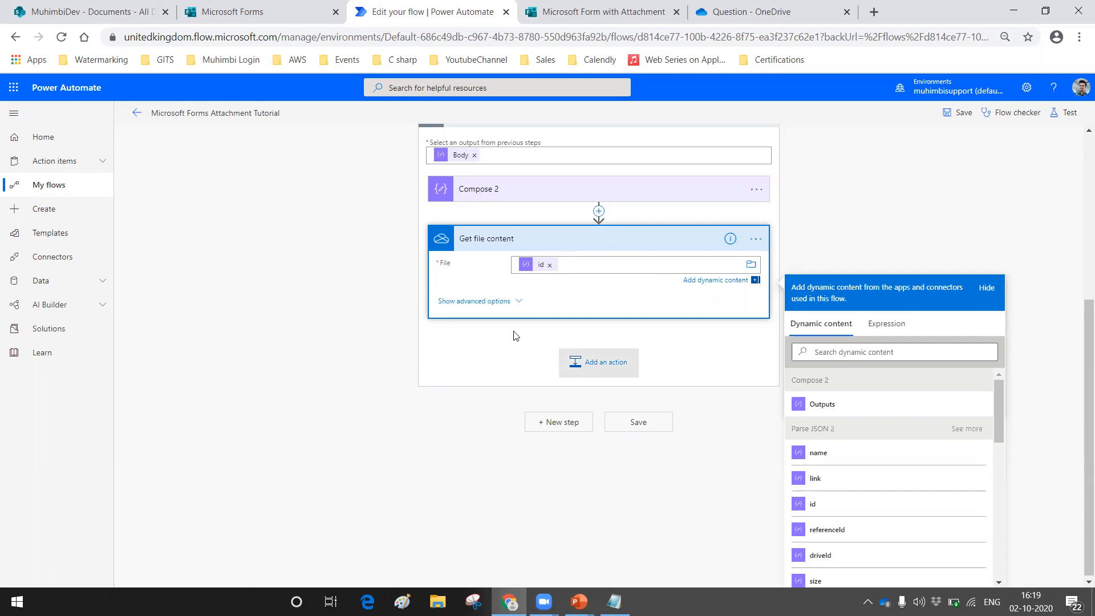
Step: Add a SharePoint Create file action below Get file content inside Apply to each
click(593, 362)
text(cre)
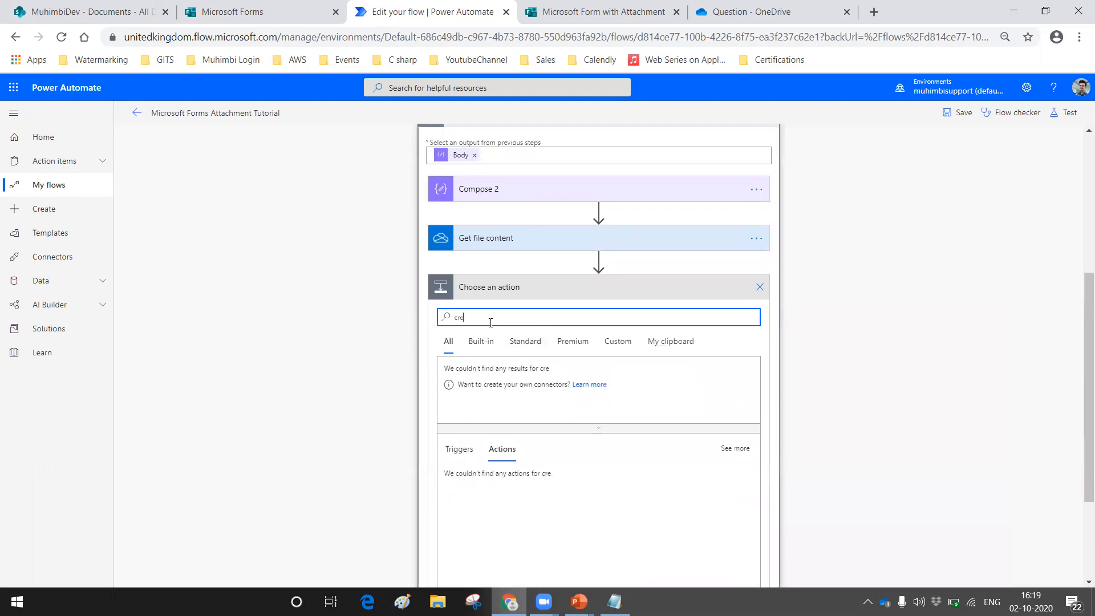
text(teate filoe)
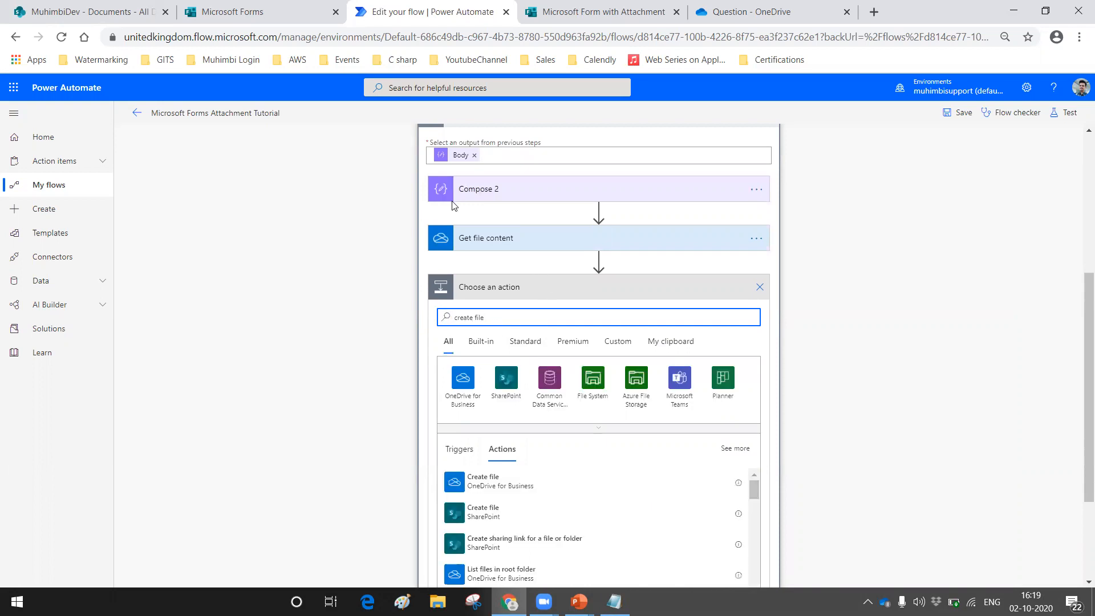
scroll(556, 337, down, 1)
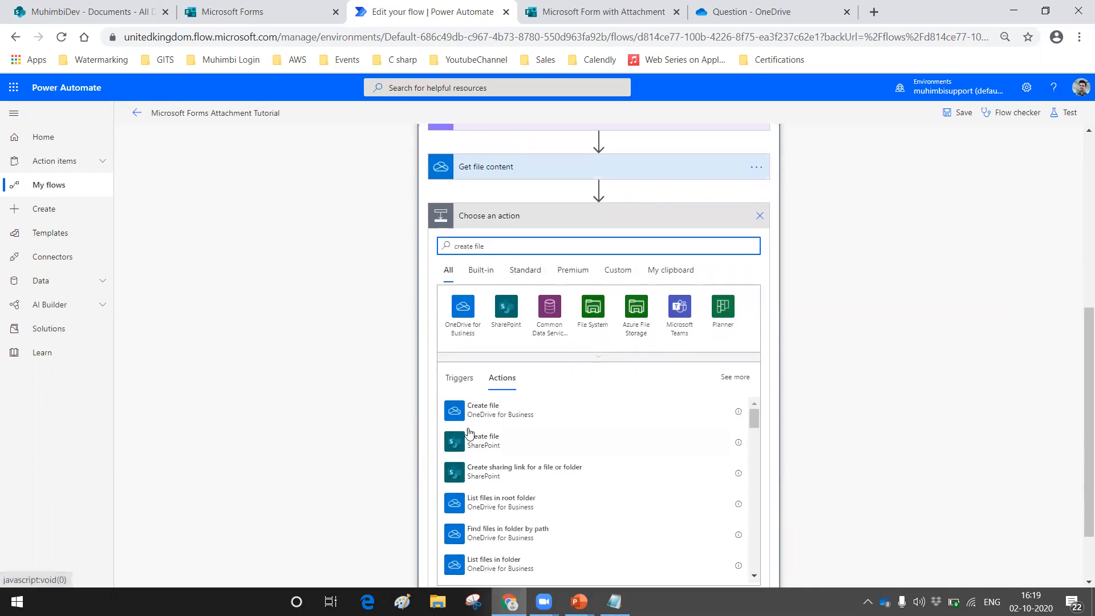
click(488, 442)
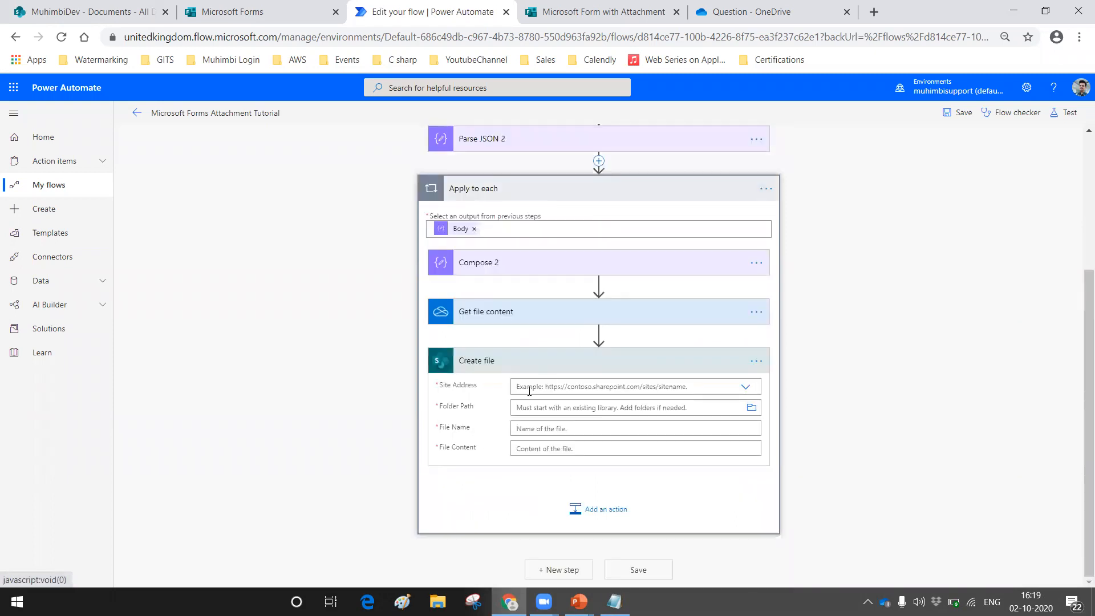
Step: Set the Create file action's Site Address to MuhimbiDev and its Folder Path to /Documents
click(554, 386)
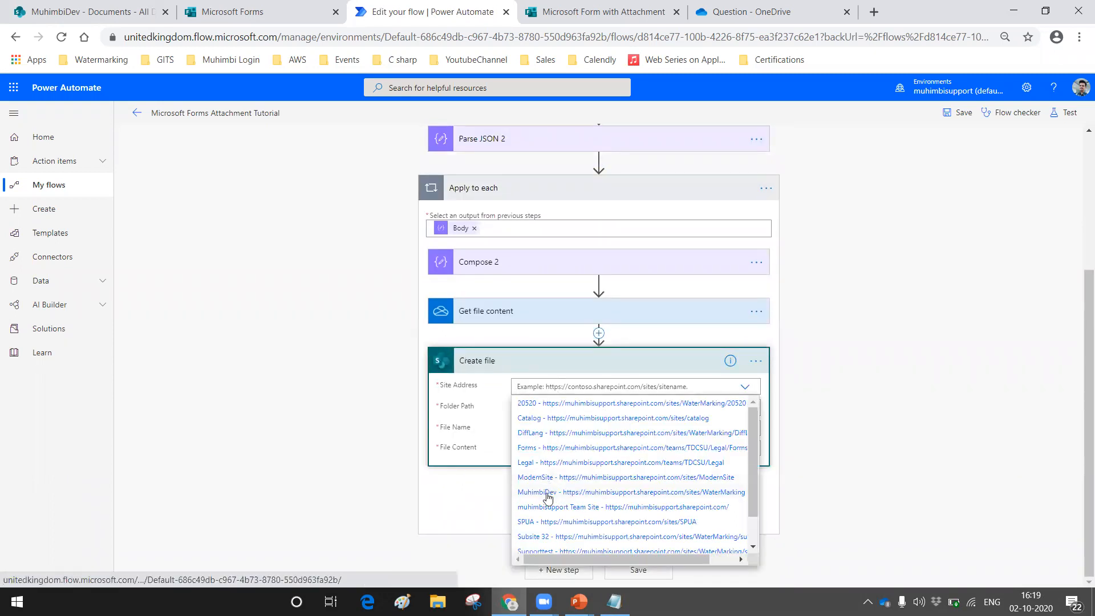
click(549, 493)
click(749, 411)
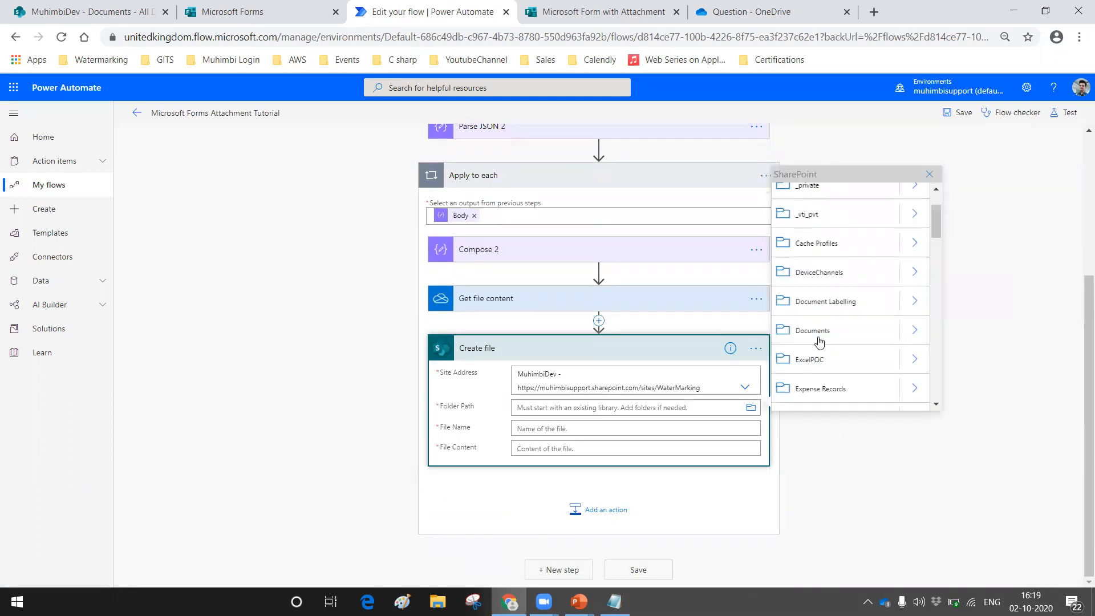
click(820, 337)
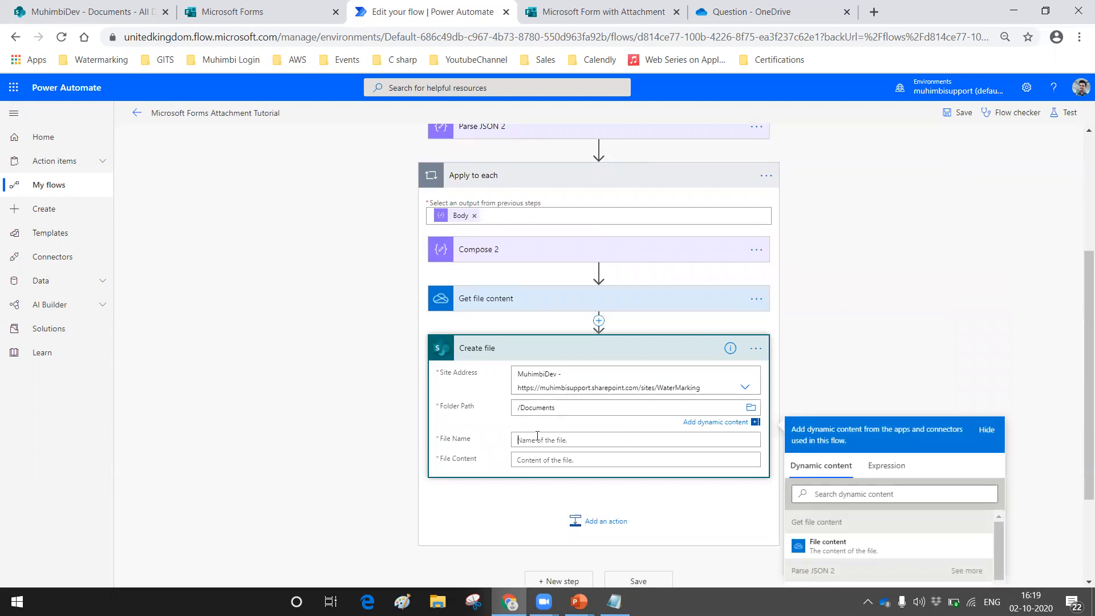
Step: Set the Create file action's File Name to Parse JSON 2's name and its File Content to the Get file content output
scroll(1014, 296, down, 3)
click(844, 452)
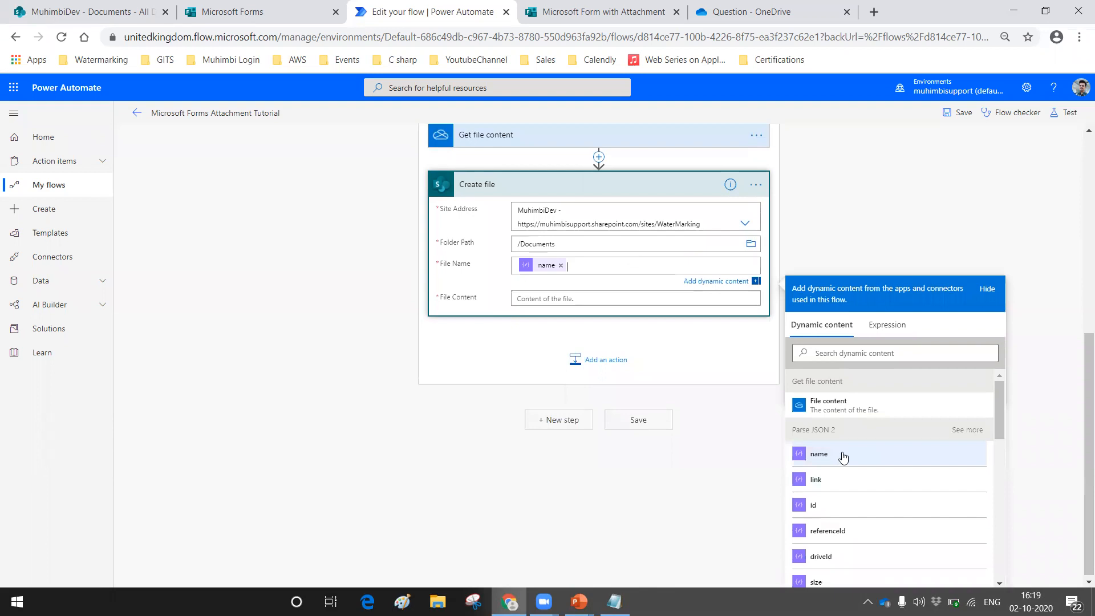
click(525, 298)
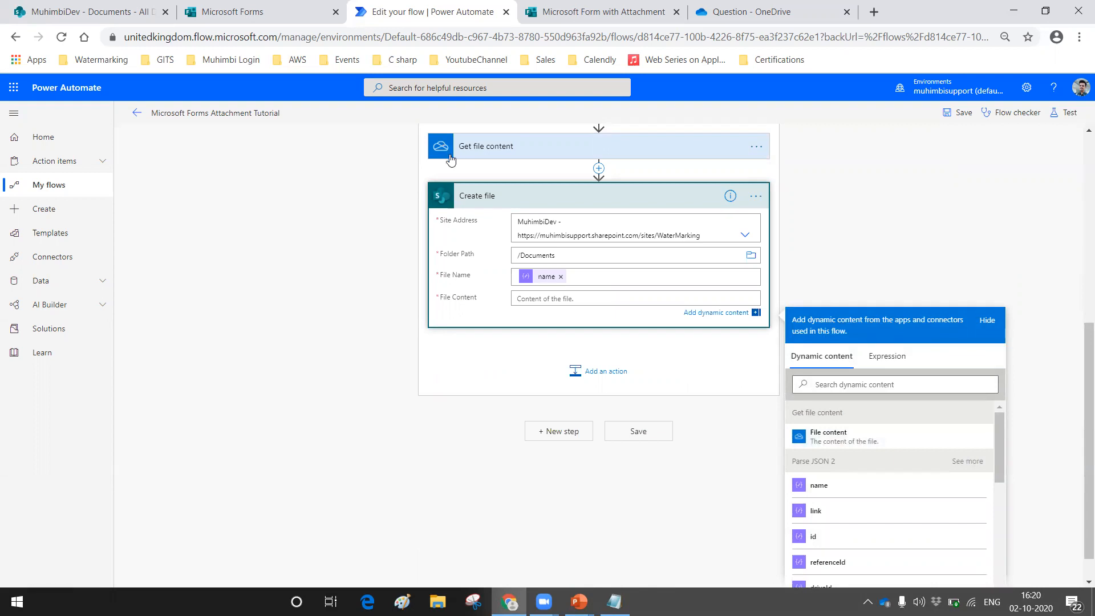
click(828, 437)
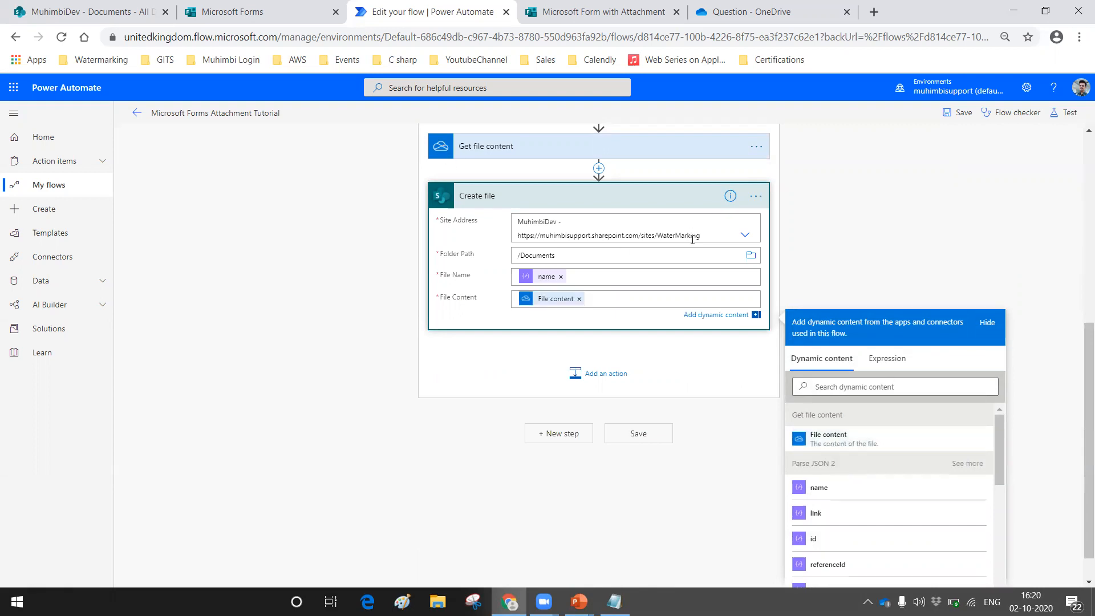
Step: Save and test the flow with the most recent previous run's data, and expand the Apply to each results
click(1069, 114)
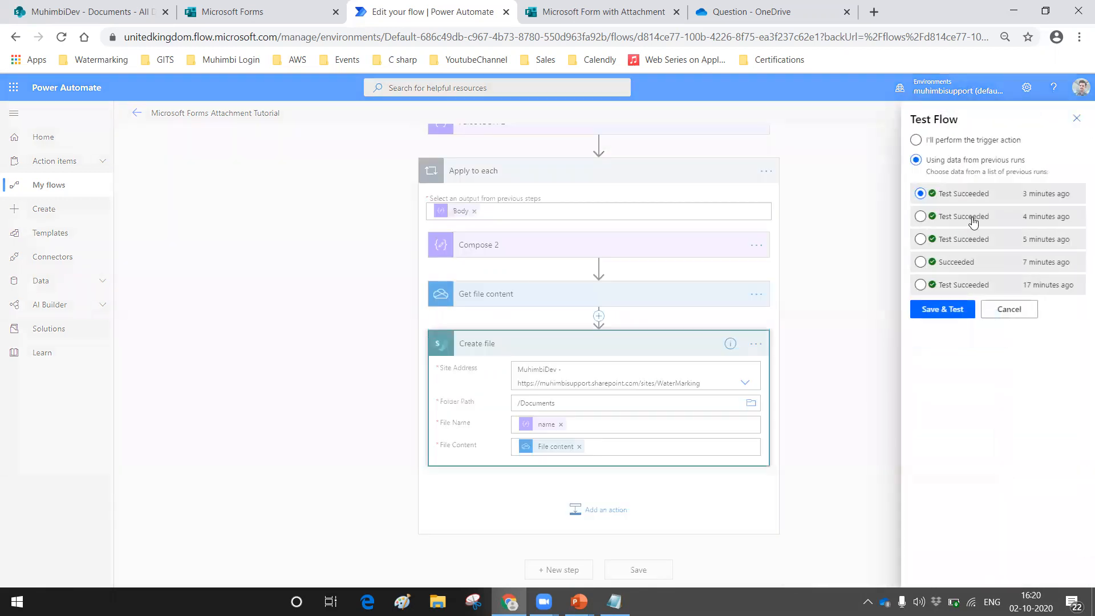
click(920, 193)
click(948, 311)
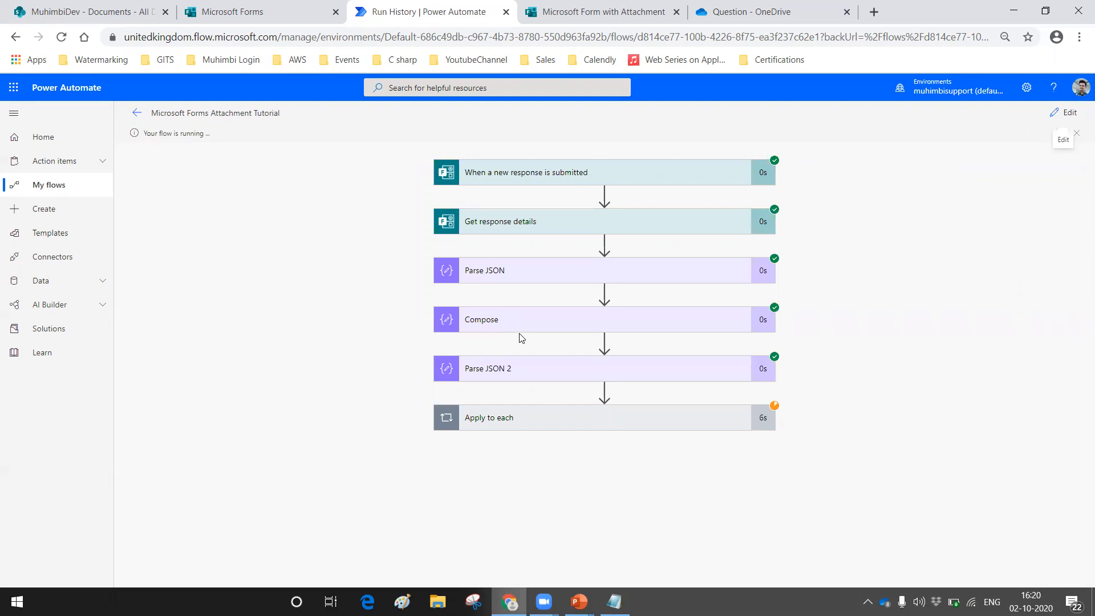
click(609, 426)
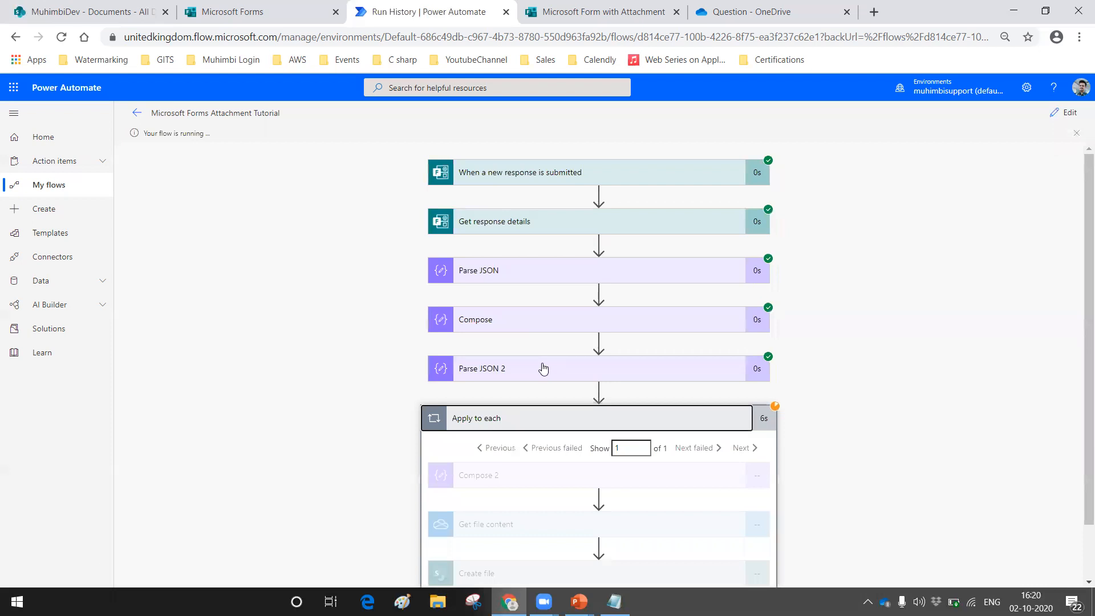
scroll(544, 368, down, 1)
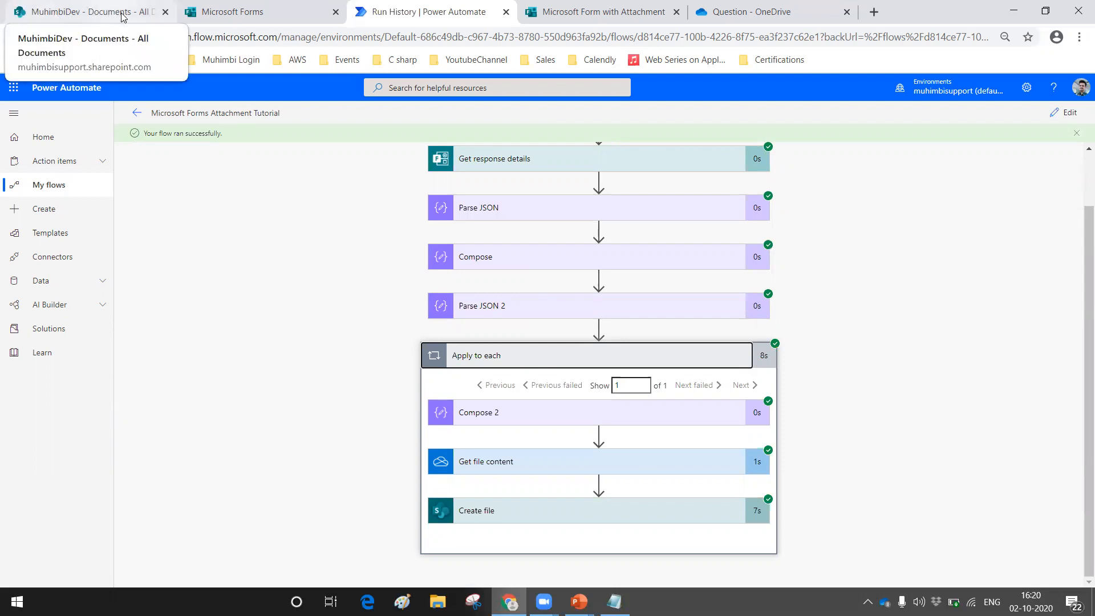
Step: Check the MuhimbiDev Documents library in SharePoint for the created PNG file and open its preview
click(86, 11)
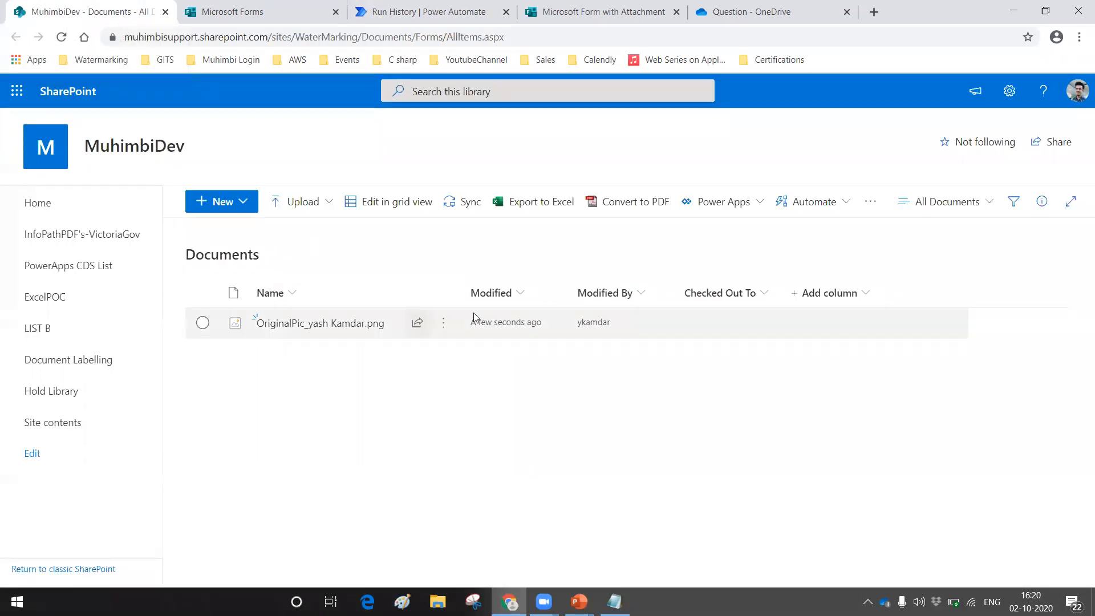
click(337, 329)
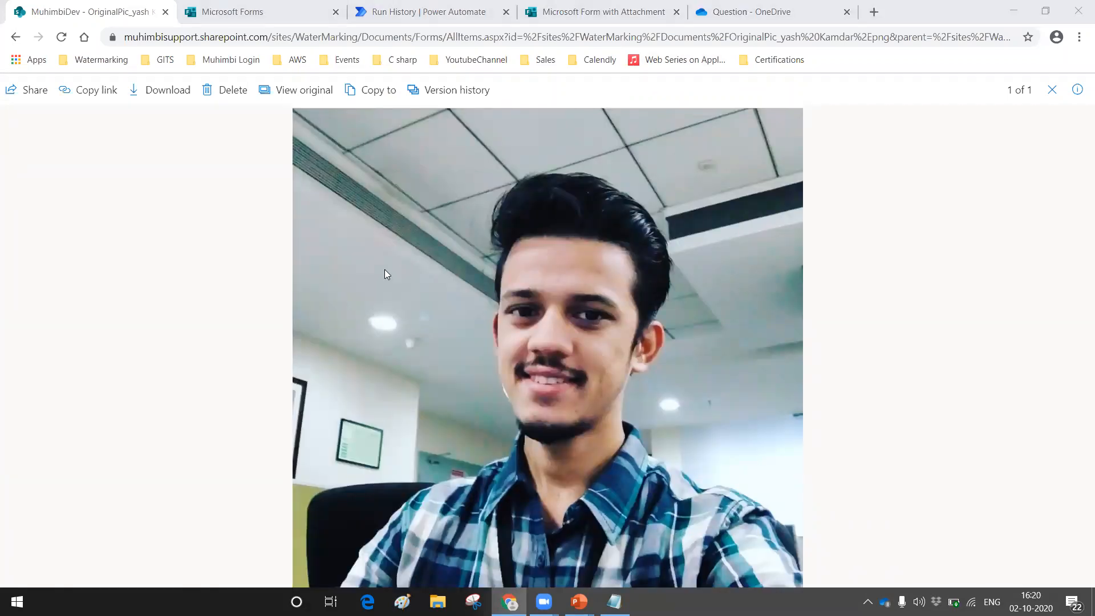
click(437, 602)
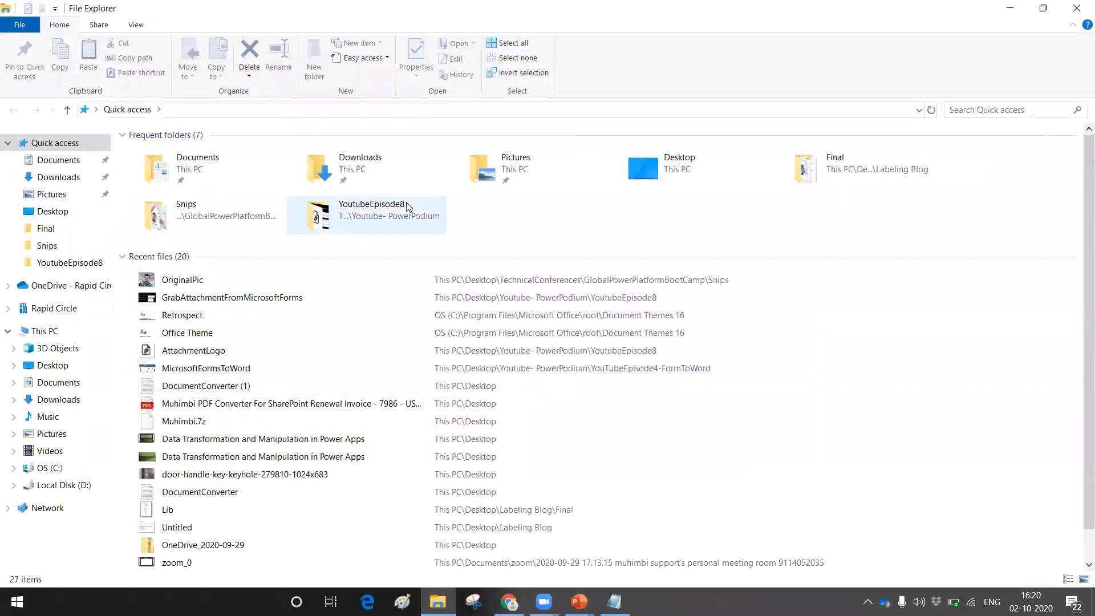
click(1017, 11)
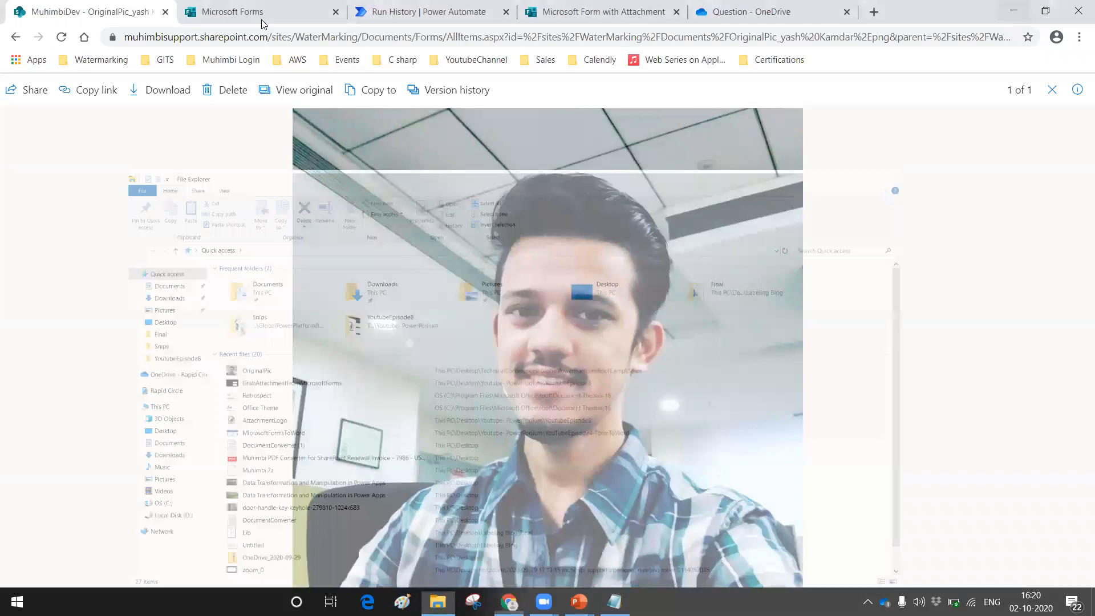
Step: Revisit the form's design page and the image preview, and switch to the PowerPoint slide about grabbing attachments from Microsoft Forms
click(234, 9)
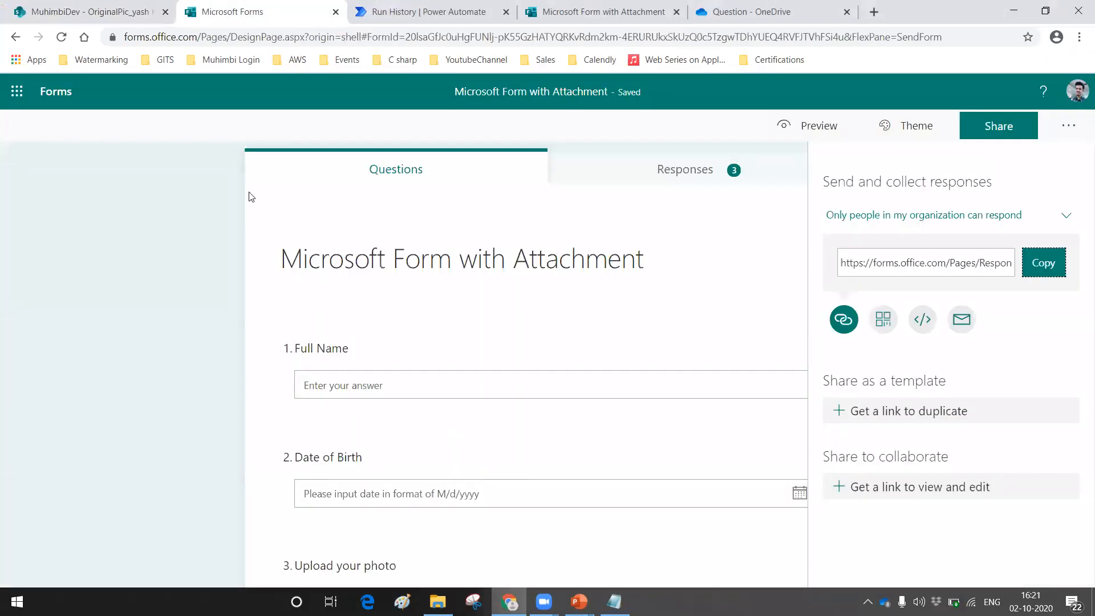
click(83, 13)
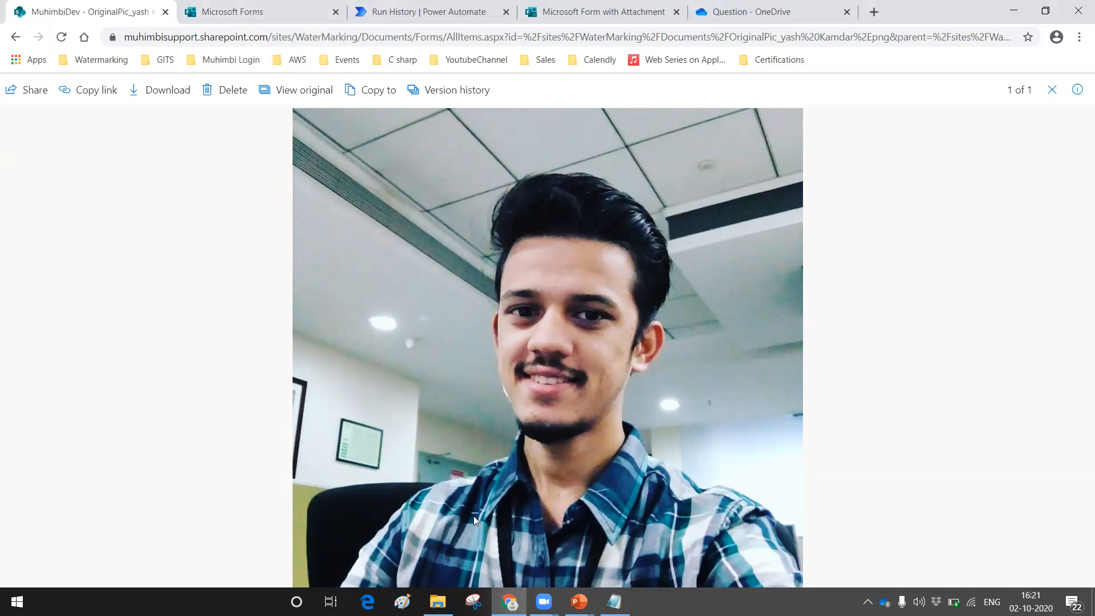
click(579, 602)
click(644, 538)
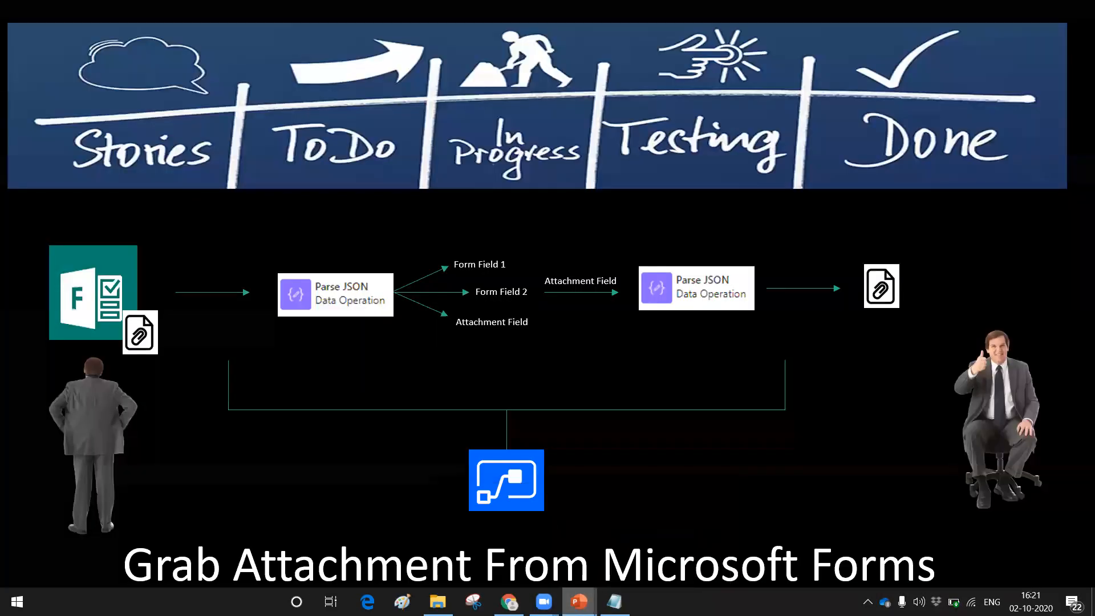